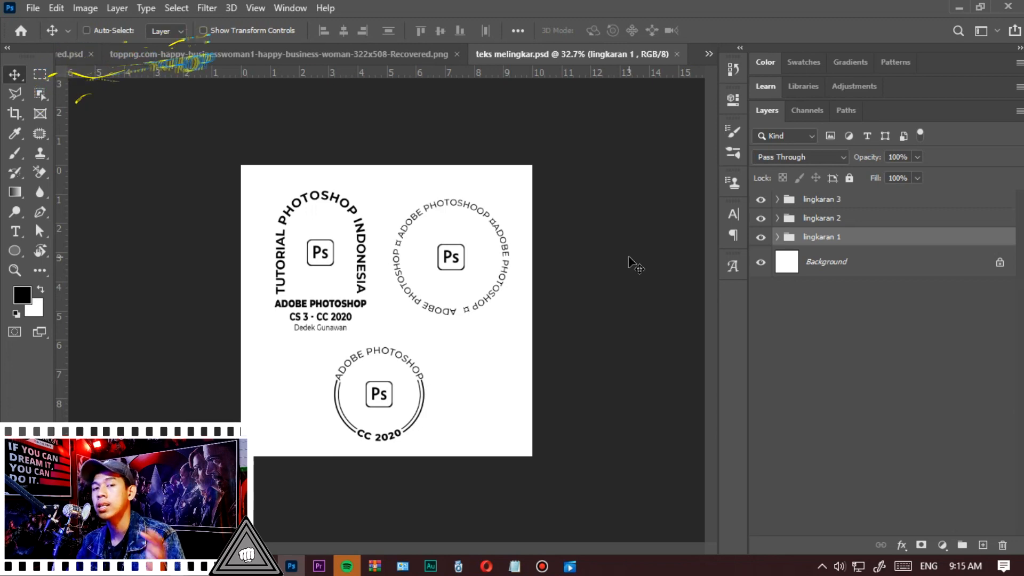
# Examine the arched text design in the lingkaran 1 group by temporarily hiding the lingkaran 2 and lingkaran 3 groups
pyautogui.click(368, 261)
pyautogui.scroll(9, 315, 244)
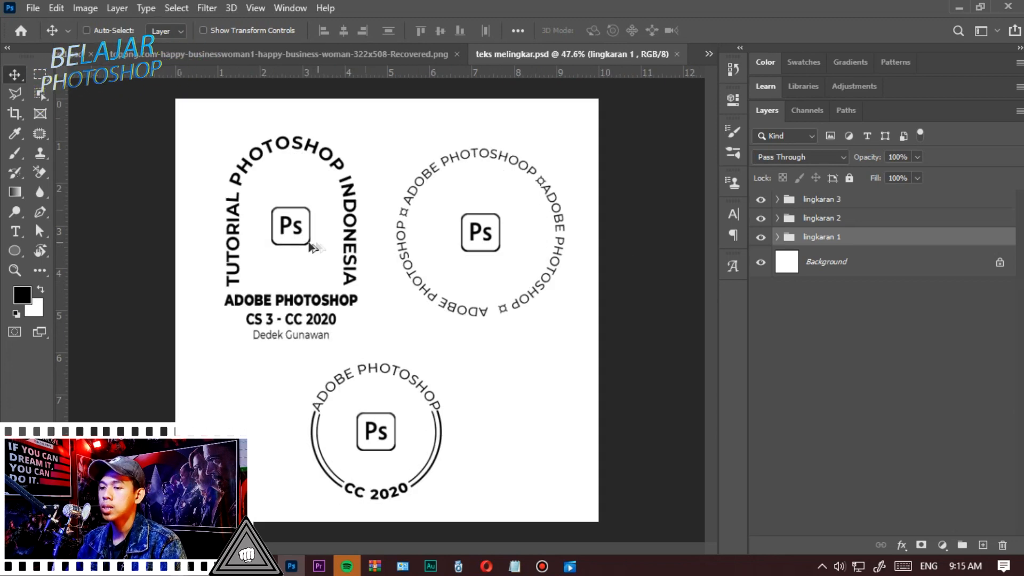
pyautogui.scroll(-3, 246, 212)
pyautogui.click(760, 217)
pyautogui.click(760, 199)
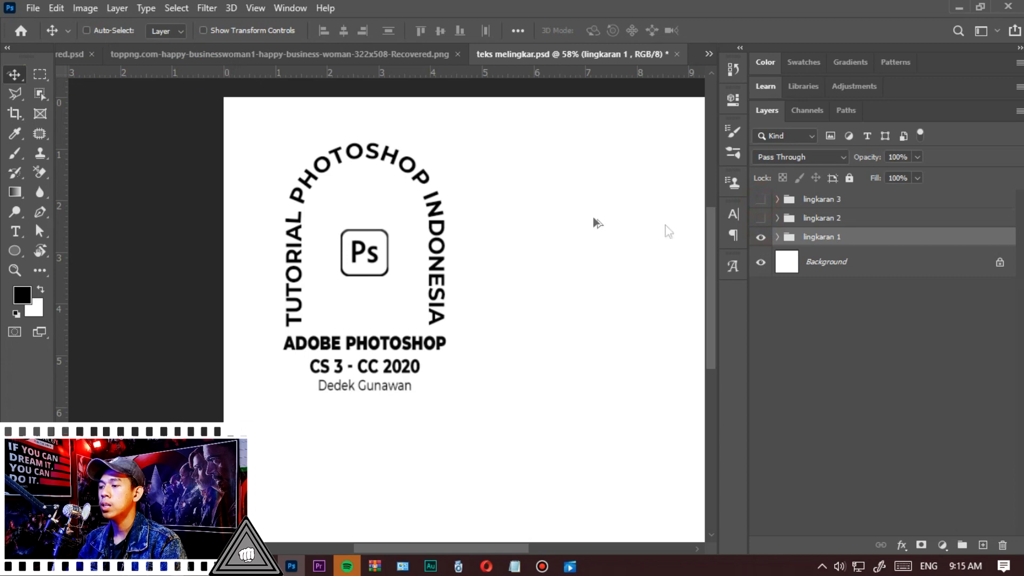
pyautogui.scroll(-2, 667, 229)
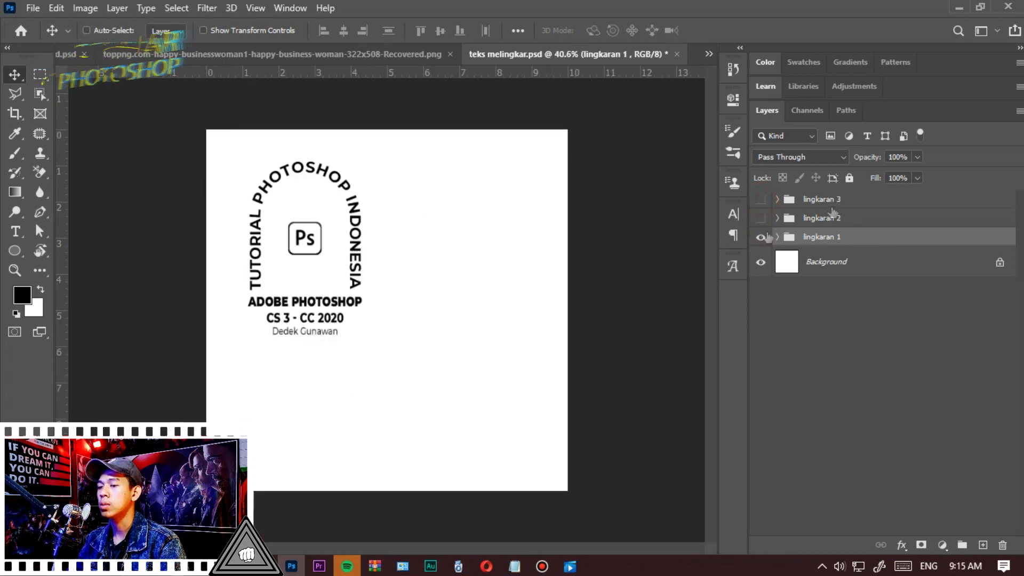
pyautogui.scroll(-1, 388, 311)
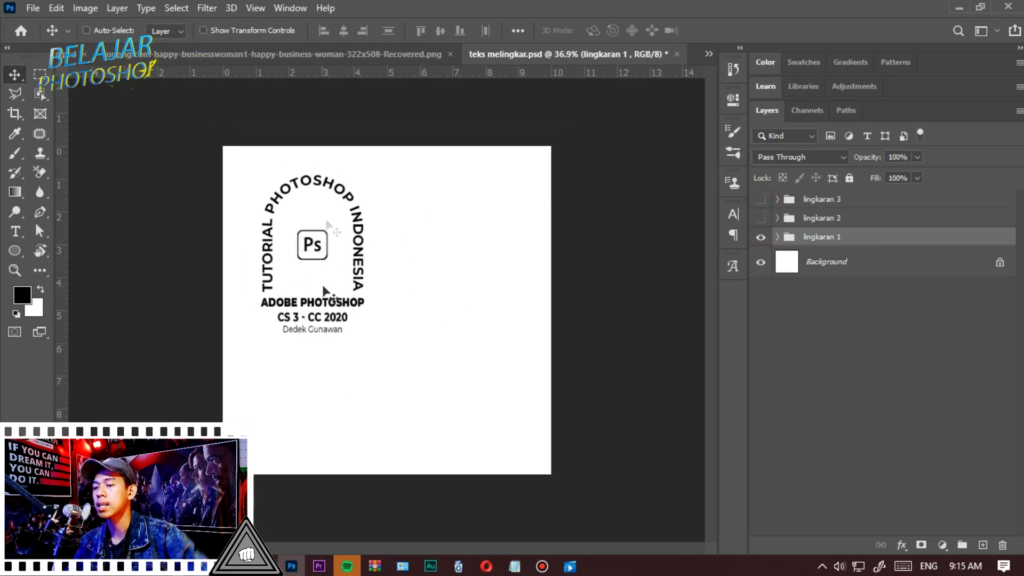
pyautogui.click(760, 218)
pyautogui.click(760, 199)
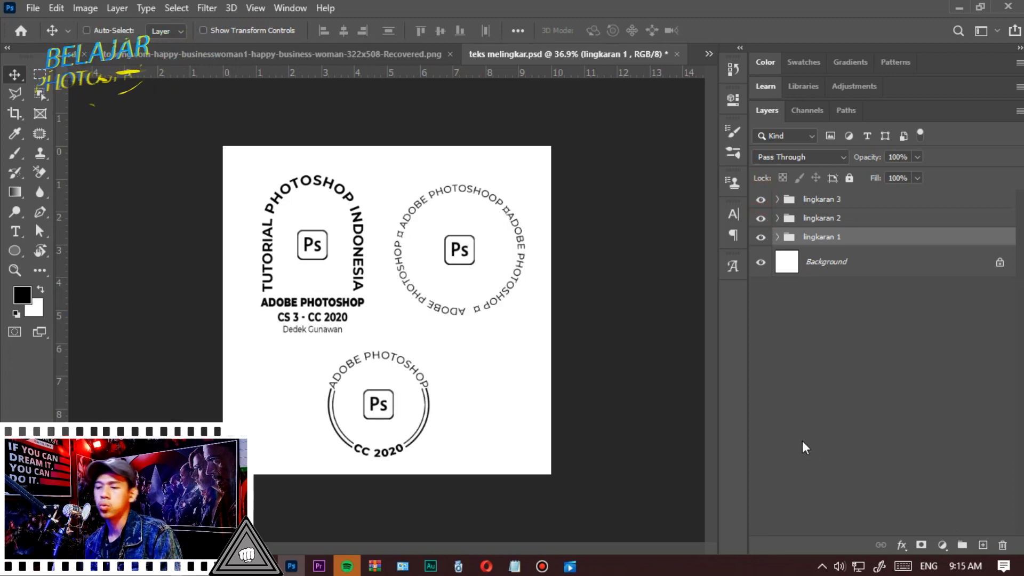
pyautogui.moveTo(331, 380)
pyautogui.mouseDown()
pyautogui.moveTo(345, 351)
pyautogui.moveTo(342, 384)
pyautogui.mouseUp()
pyautogui.hotkey('ctrl', 'z')
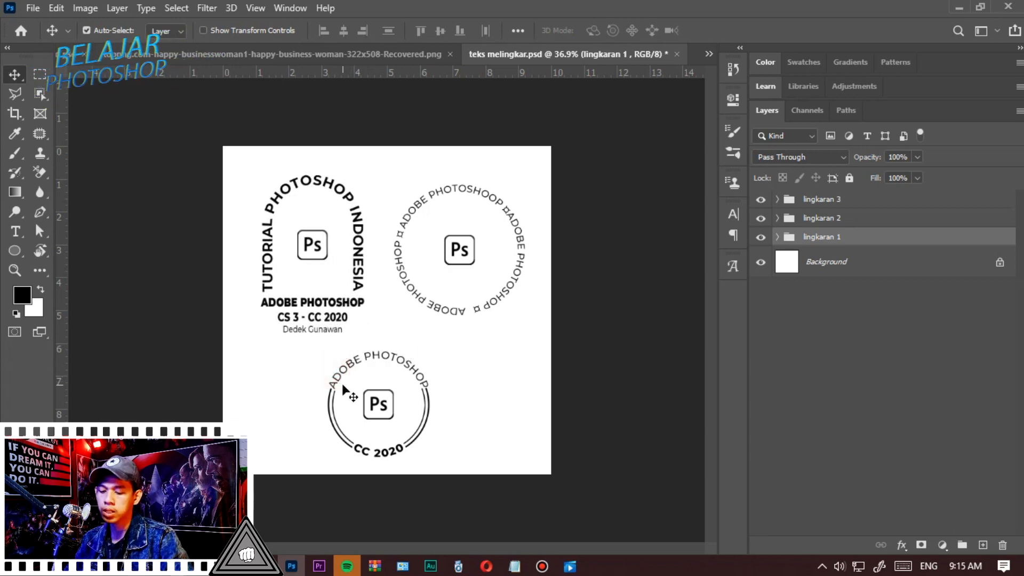
# Create a new 10 x 10 cm document at 300 pixels/inch in RGB Color with a white background
pyautogui.hotkey('ctrl', 'n')
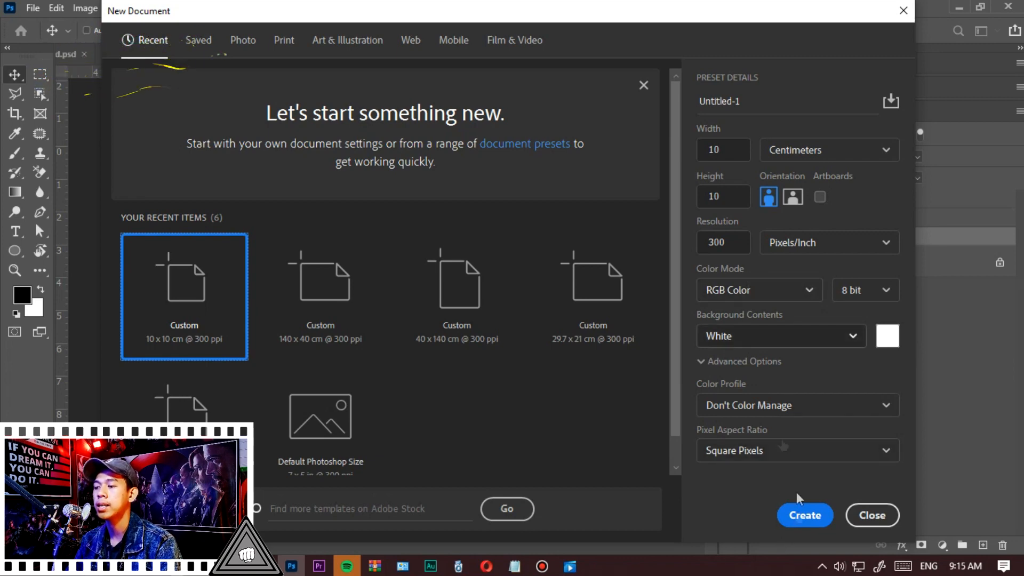
pyautogui.click(804, 515)
pyautogui.scroll(-4, 349, 346)
pyautogui.scroll(2, 350, 343)
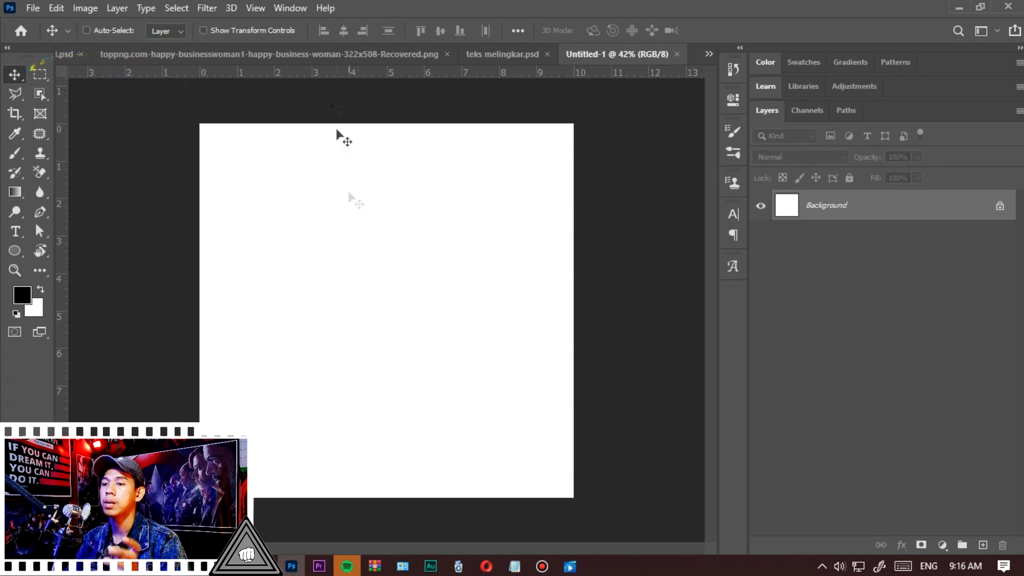
# Review the arched TUTORIAL PHOTOSHOP INDONESIA text design in teks melingkar.psd as a reference
pyautogui.hotkey('ctrl', 'shift', 'Tab')
pyautogui.scroll(4, 336, 261)
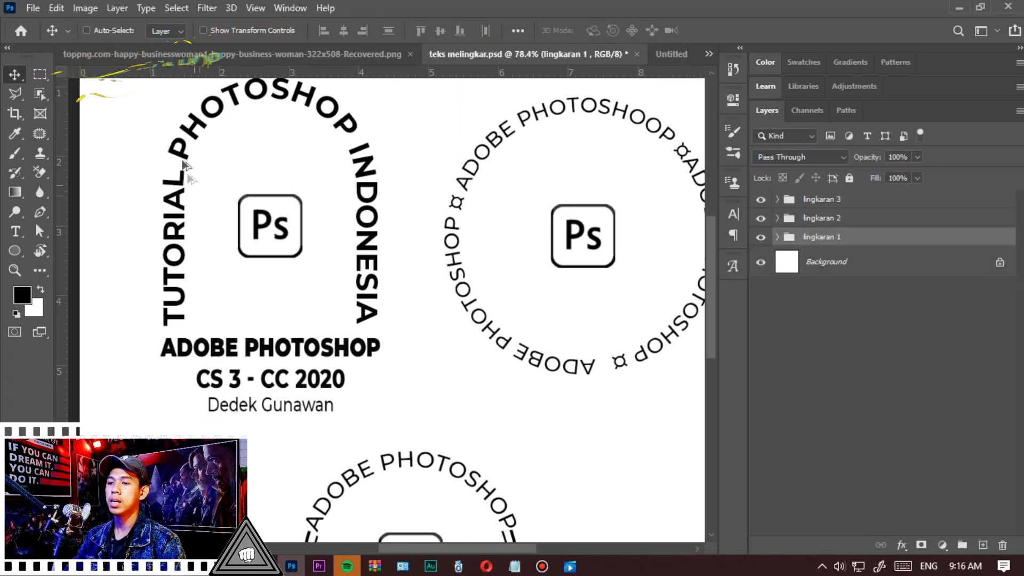
pyautogui.scroll(-2, 432, 260)
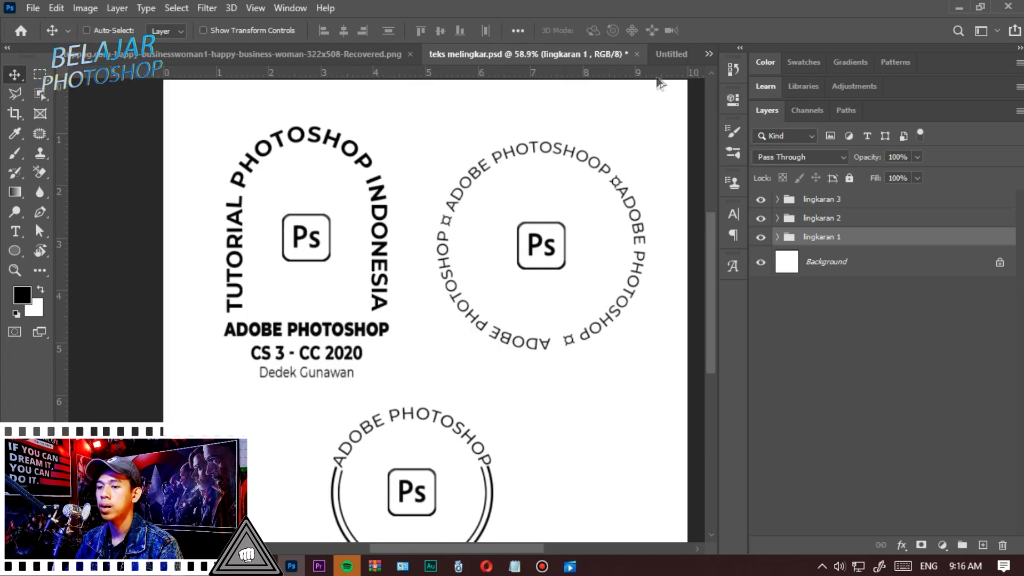
# Return to the new document and draw a black upright rectangle of about 261 x 374 px with the Rectangle Tool
pyautogui.click(667, 54)
pyautogui.hotkey('ctrl', '0')
pyautogui.press('w')
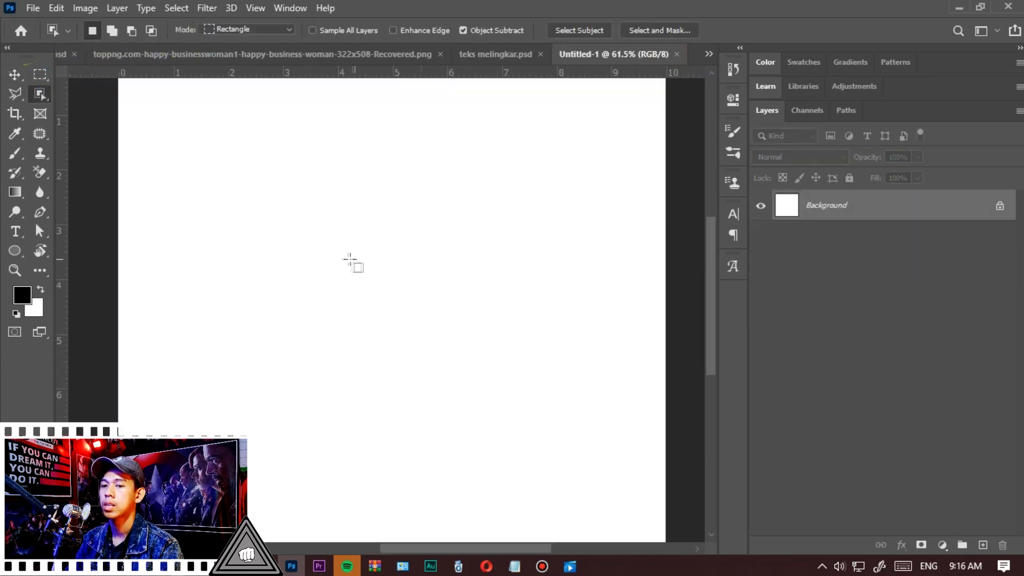
pyautogui.hotkey('shift', 'w')
pyautogui.hotkey('shift', 'w')
pyautogui.rightClick(18, 251)
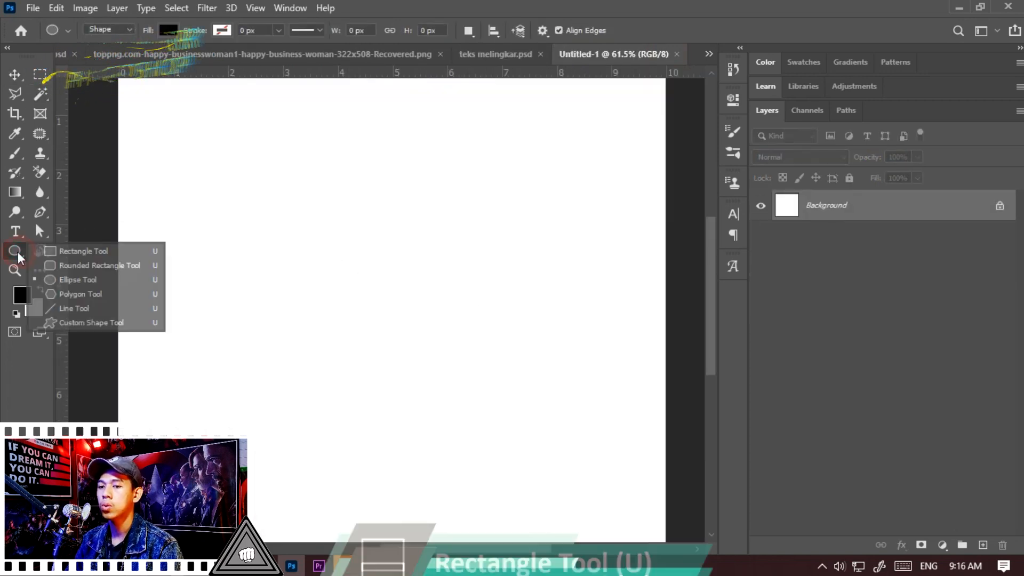
pyautogui.click(80, 250)
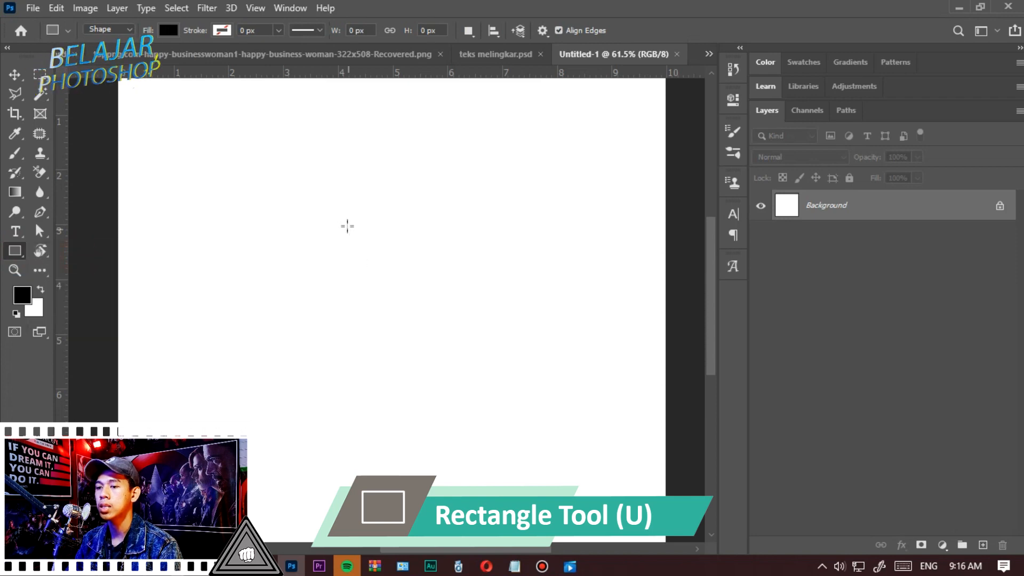
pyautogui.moveTo(337, 216); pyautogui.dragTo(457, 390)
pyautogui.scroll(-3, 357, 288)
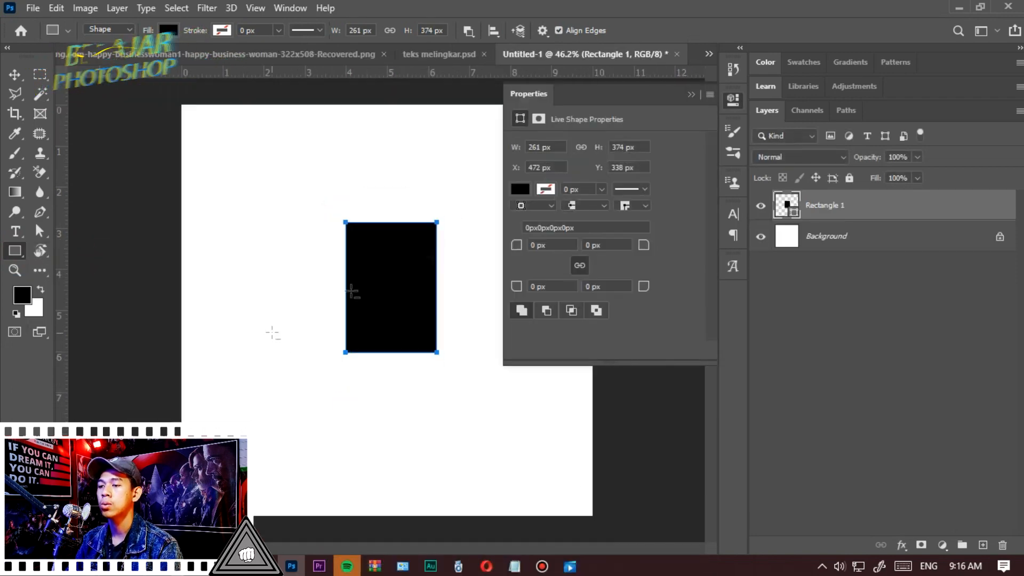
# Draw a black circle about 268 px in diameter over the upper part of the rectangle with the Ellipse Tool
pyautogui.scroll(5, 437, 245)
pyautogui.scroll(3, 458, 182)
pyautogui.rightClick(17, 255)
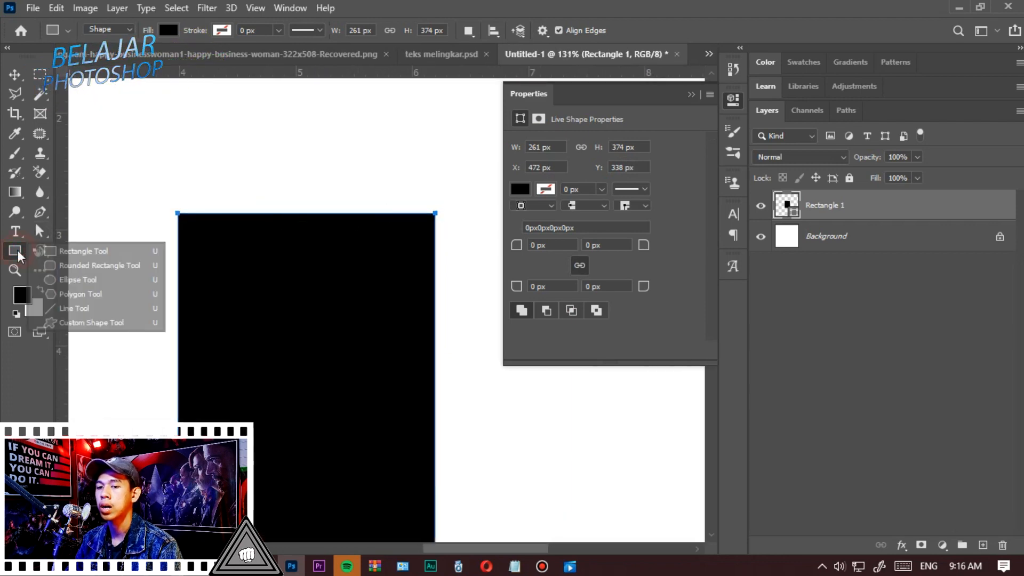
pyautogui.click(100, 278)
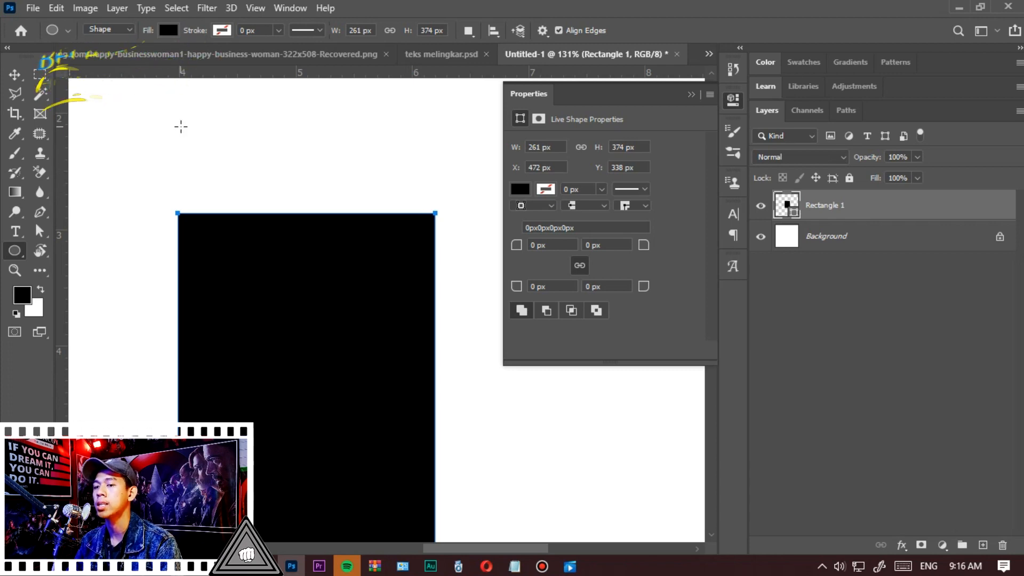
pyautogui.moveTo(186, 120); pyautogui.dragTo(344, 301)
pyautogui.moveTo(380, 348); pyautogui.dragTo(466, 451)
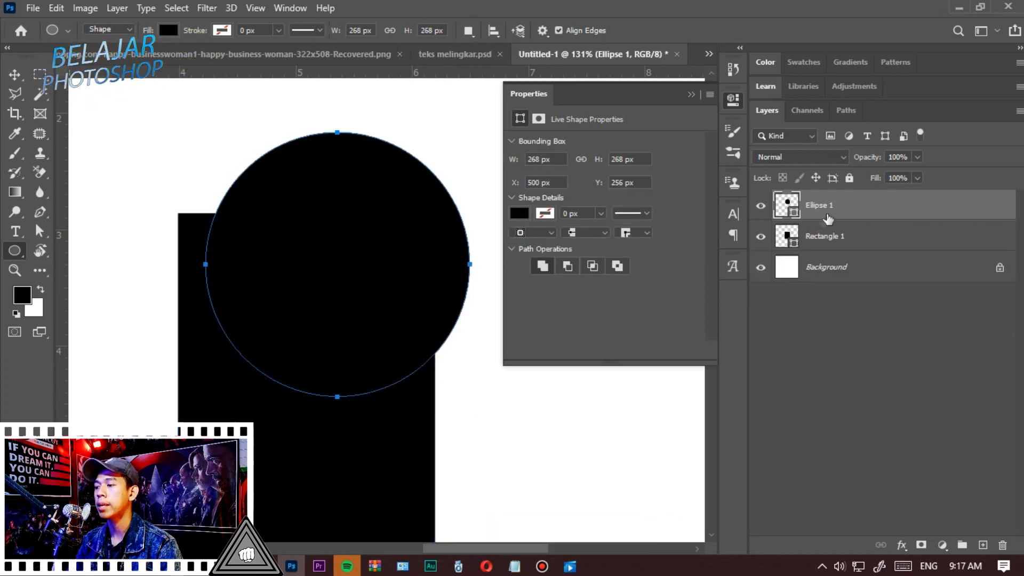
# Move the circle down clear of the rectangle's top edge and place a vertical guide along the rectangle's left edge
pyautogui.press('v')
pyautogui.moveTo(361, 174); pyautogui.dragTo(378, 317)
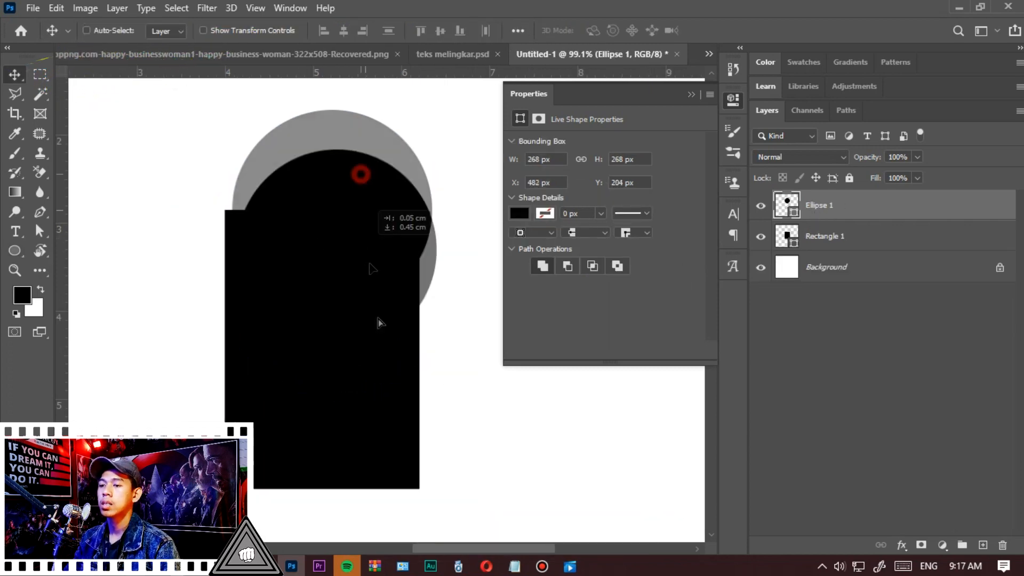
pyautogui.scroll(6, 406, 156)
pyautogui.scroll(-4, 328, 213)
pyautogui.scroll(4, 209, 257)
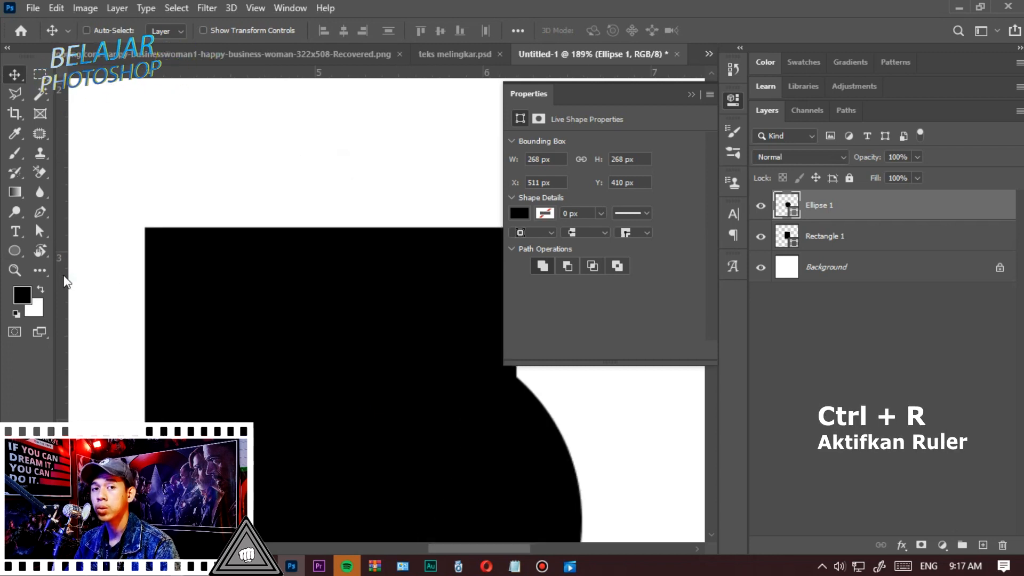
pyautogui.moveTo(65, 281); pyautogui.dragTo(146, 269)
pyautogui.scroll(-3, 114, 263)
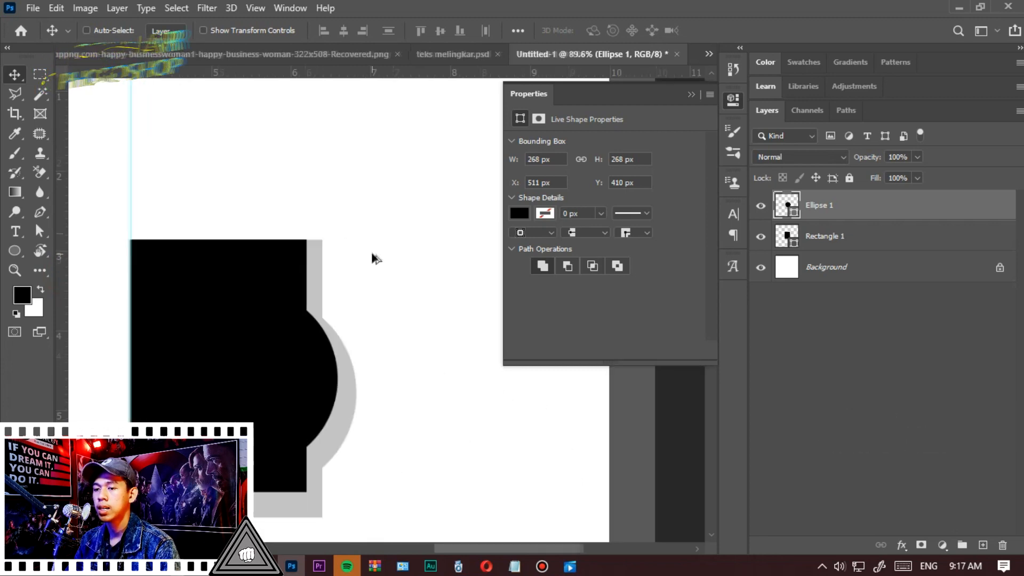
# Place a vertical guide along the rectangle's right edge and a horizontal guide along its top edge
pyautogui.scroll(4, 171, 254)
pyautogui.moveTo(64, 264); pyautogui.dragTo(275, 246)
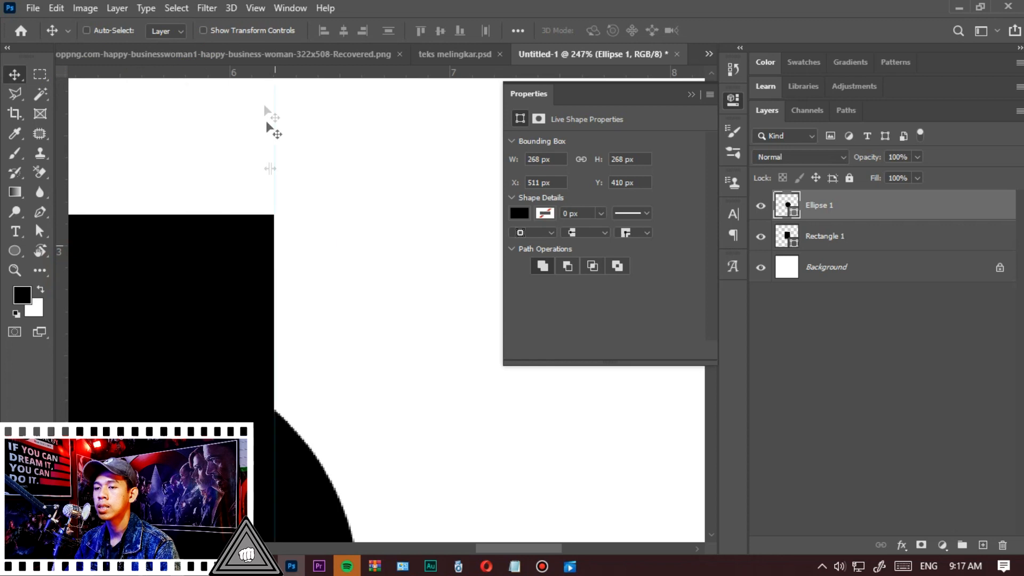
pyautogui.moveTo(261, 71); pyautogui.dragTo(272, 214)
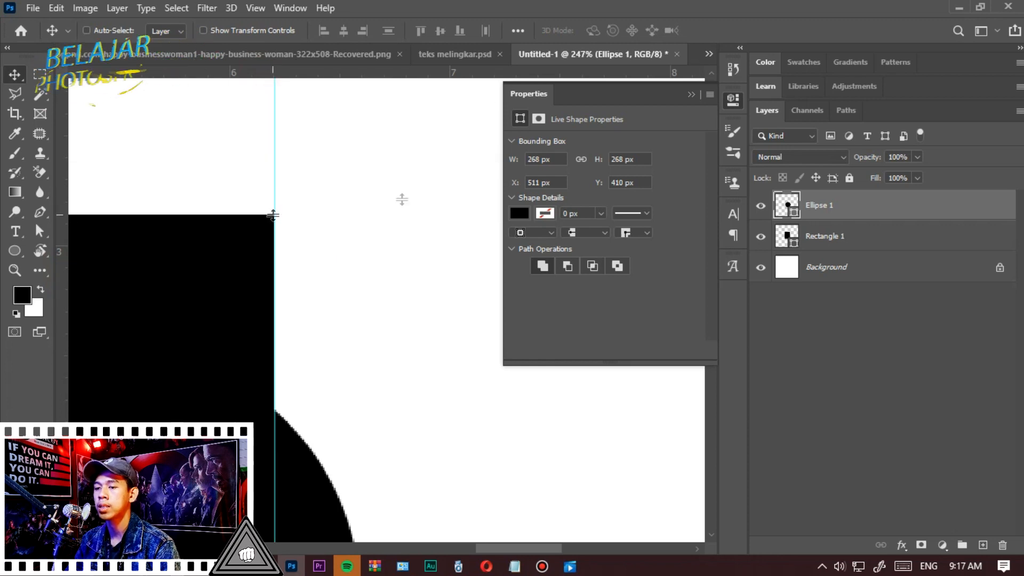
# Move the circle up to centre it on the horizontal guide, with its left side on the left vertical guide
pyautogui.scroll(-5, 413, 201)
pyautogui.moveTo(379, 352); pyautogui.dragTo(358, 233)
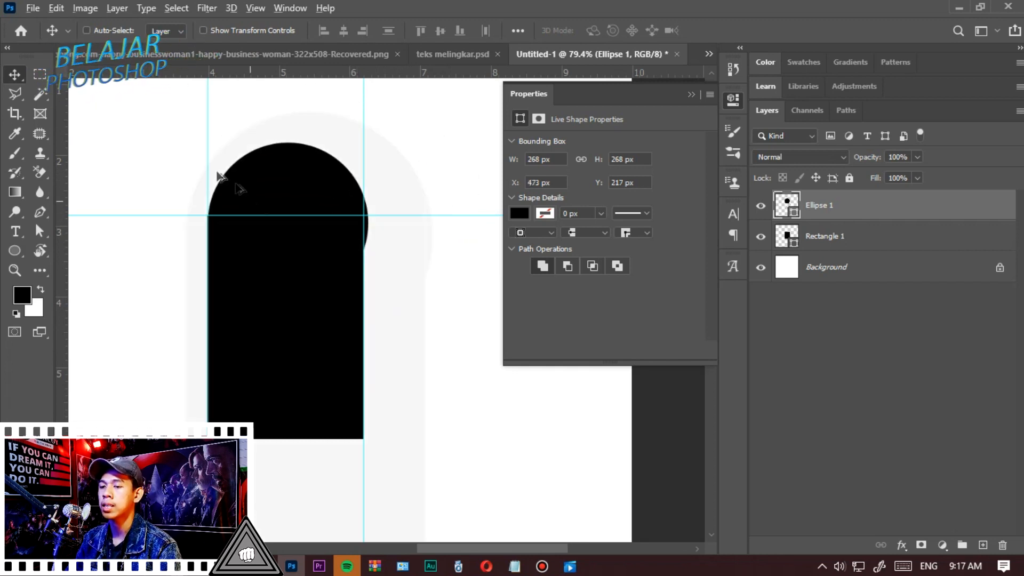
pyautogui.scroll(5, 233, 187)
pyautogui.moveTo(206, 201); pyautogui.dragTo(204, 180)
pyautogui.scroll(-3, 190, 217)
pyautogui.scroll(6, 160, 244)
pyautogui.scroll(-5, 160, 262)
pyautogui.scroll(2, 426, 264)
pyautogui.scroll(-2, 367, 273)
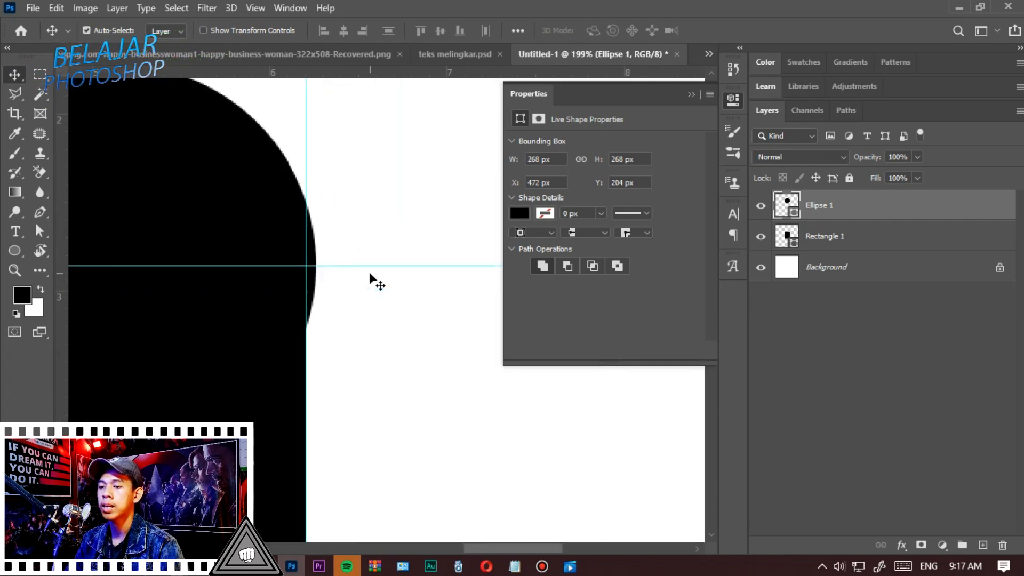
pyautogui.hotkey('ctrl', 't')
pyautogui.scroll(-1, 343, 320)
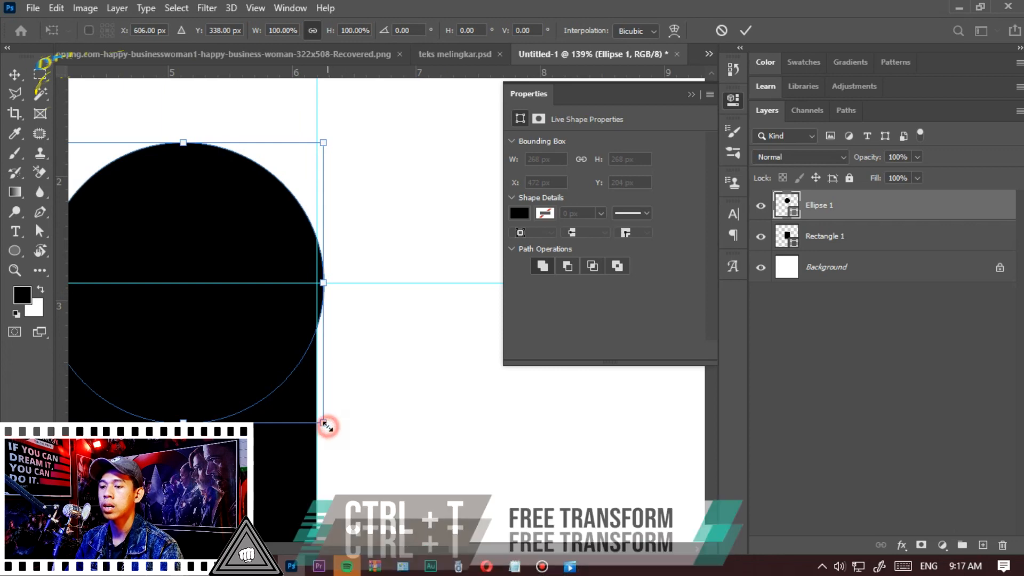
pyautogui.moveTo(324, 424); pyautogui.dragTo(336, 436)
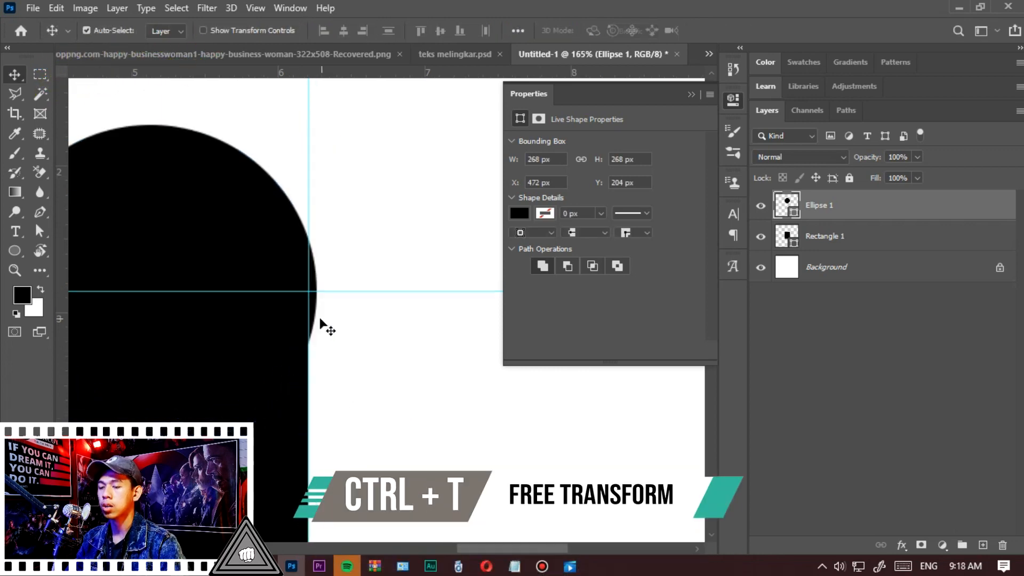
# Scale the circle proportionally to about 97.46% with Free Transform, fitting it to the rectangle's width between the vertical guides
pyautogui.hotkey('ctrl', 't')
pyautogui.scroll(-3, 328, 350)
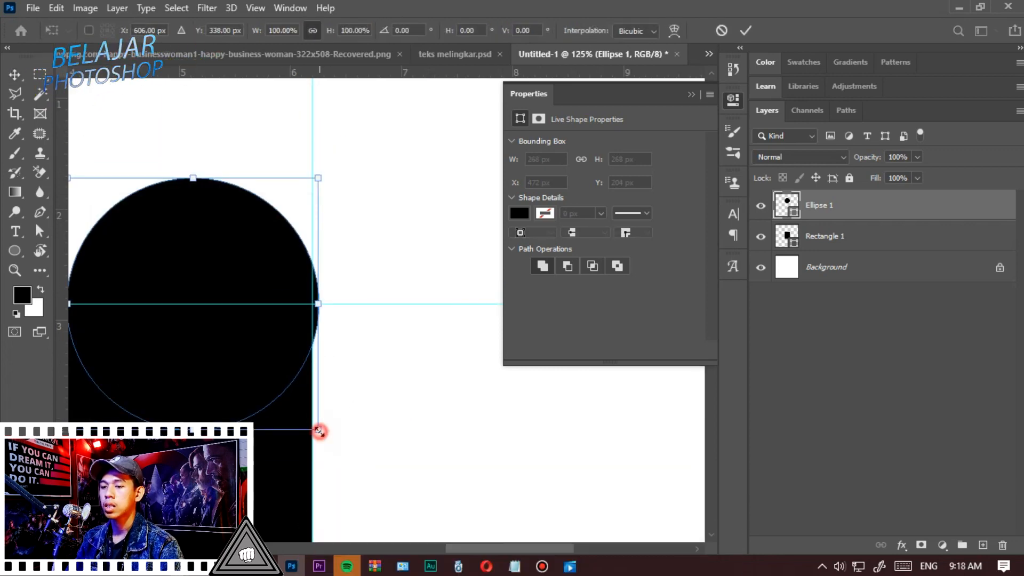
pyautogui.moveTo(318, 427); pyautogui.dragTo(314, 425)
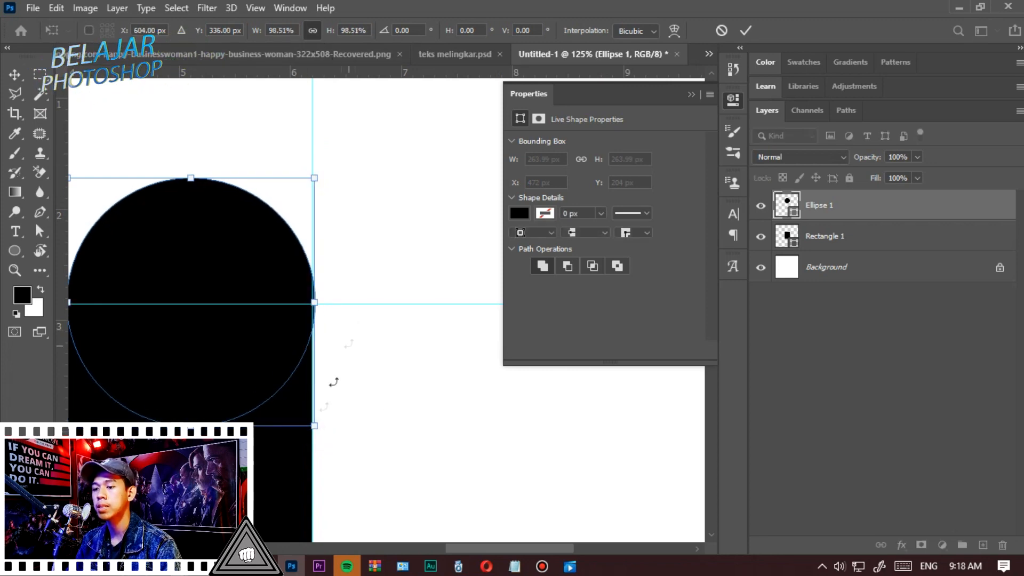
pyautogui.moveTo(319, 425); pyautogui.dragTo(318, 422)
pyautogui.scroll(-2, 272, 264)
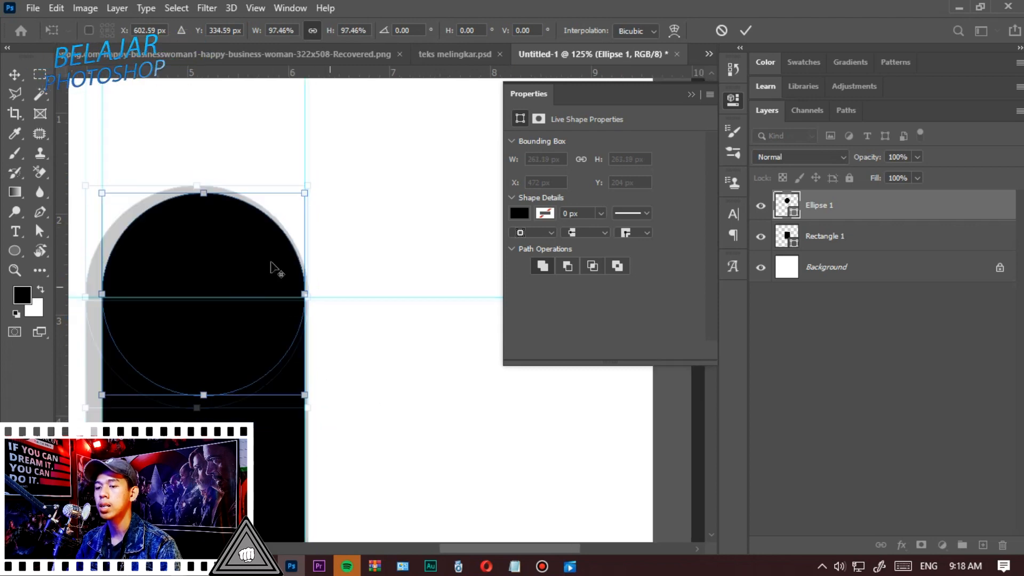
pyautogui.doubleClick(231, 251)
pyautogui.scroll(3, 256, 286)
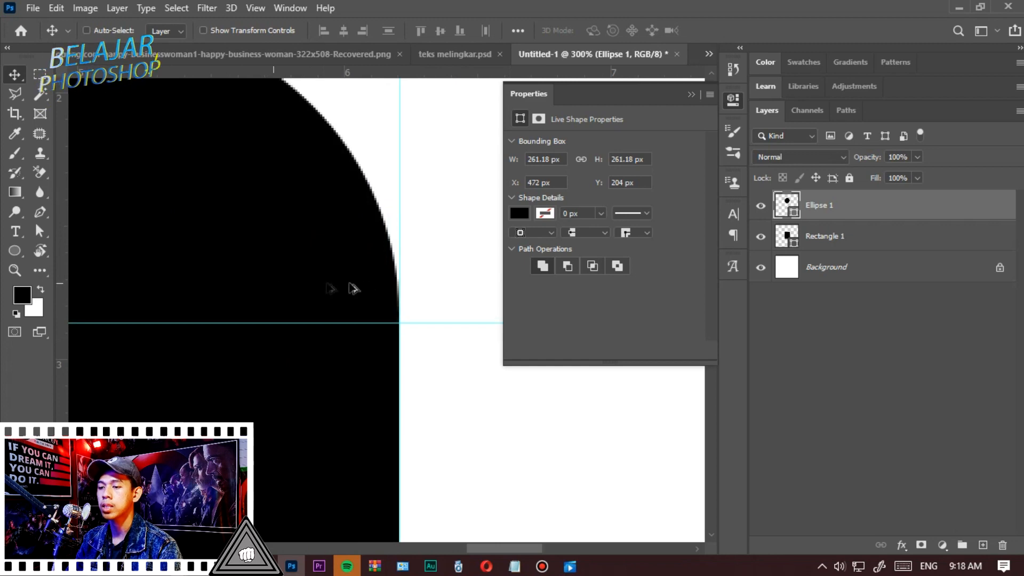
pyautogui.scroll(-2, 335, 288)
pyautogui.scroll(1, 131, 282)
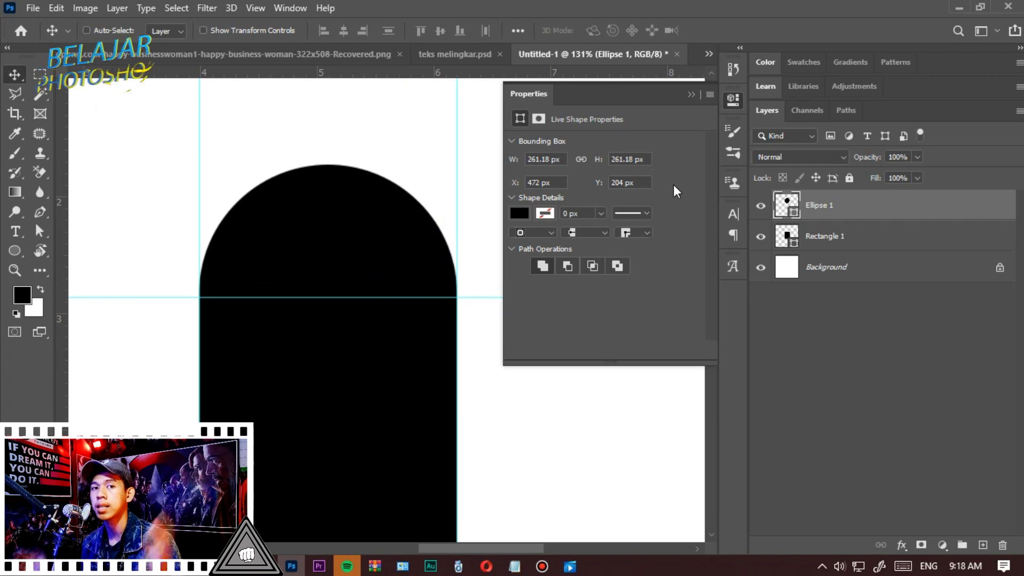
# Merge the Ellipse 1 and Rectangle 1 layers into a single arch shape with Merge Shapes
pyautogui.press('ctrl')
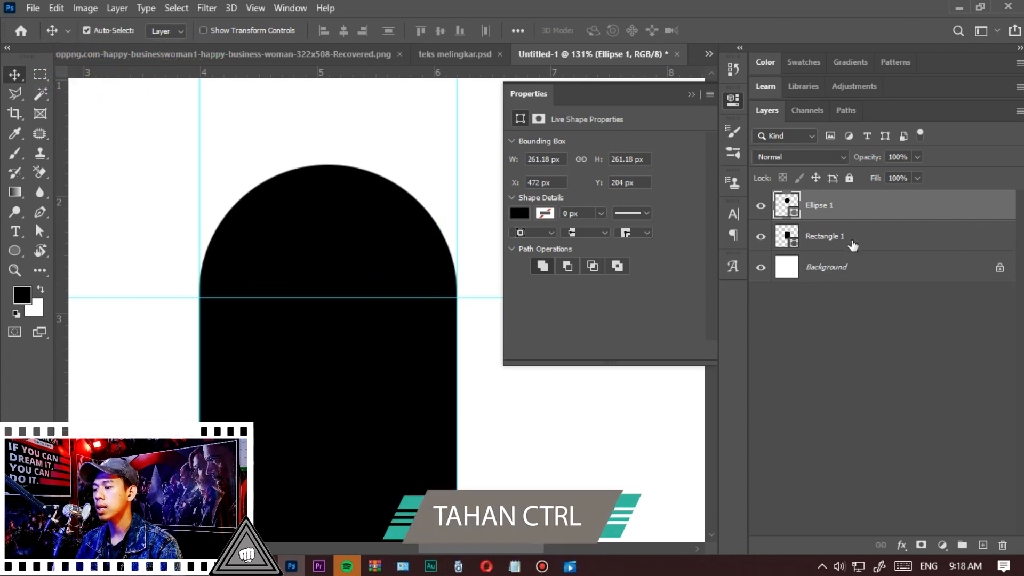
pyautogui.keyDown('ctrl'); pyautogui.click(852, 241); pyautogui.keyUp('ctrl')
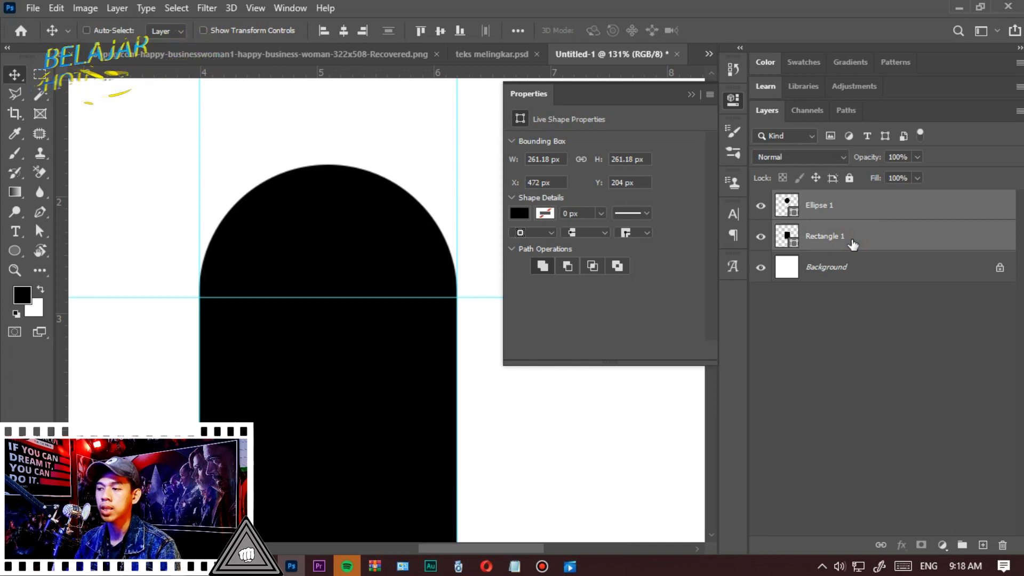
pyautogui.rightClick(851, 242)
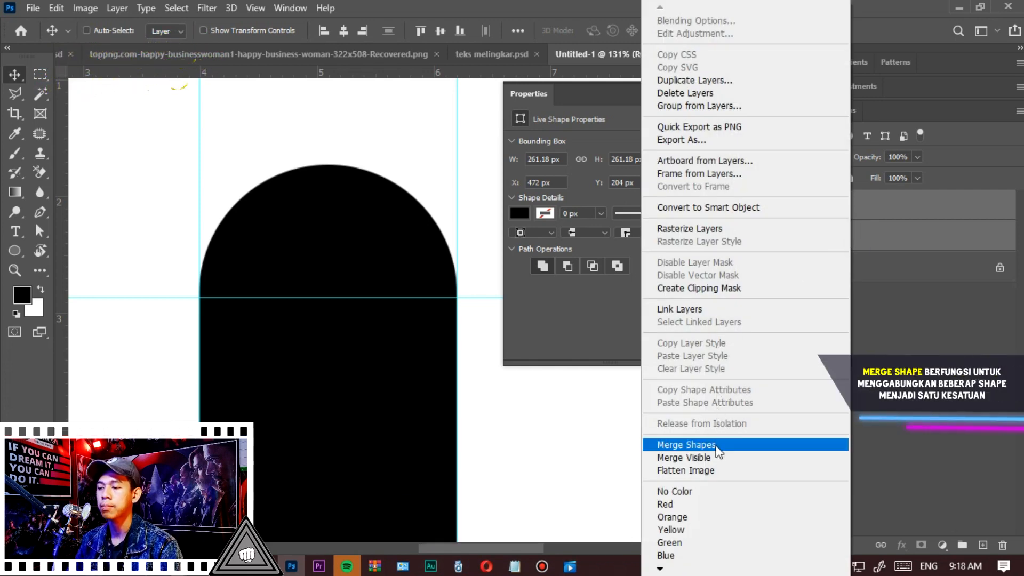
pyautogui.click(688, 444)
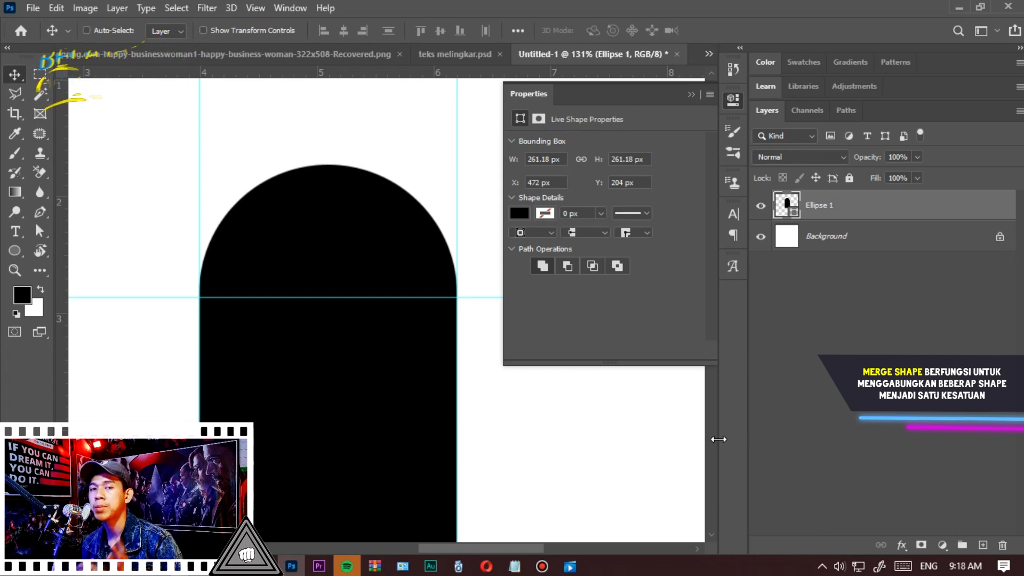
pyautogui.scroll(-3, 388, 307)
pyautogui.moveTo(207, 194); pyautogui.dragTo(247, 201)
pyautogui.hotkey('ctrl', 'z')
pyautogui.scroll(1, 439, 144)
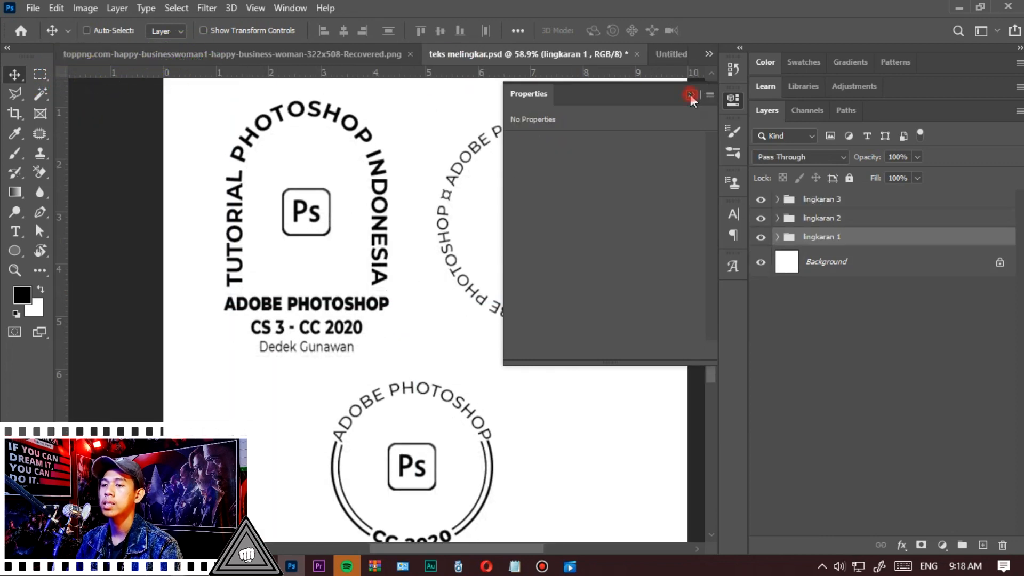
# Collapse the Properties panel and start a line of type on the outline of the merged arch shape
pyautogui.click(690, 95)
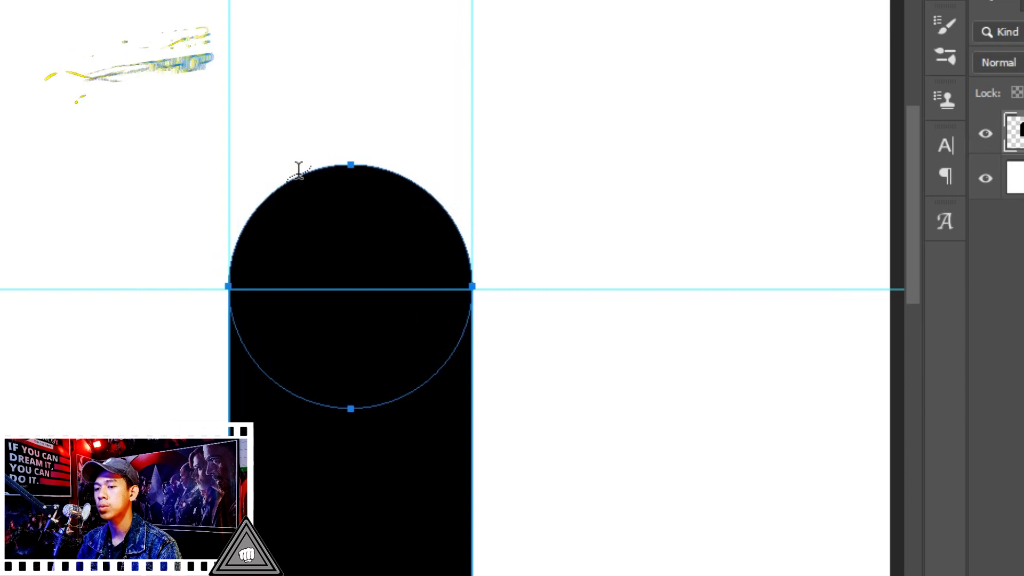
pyautogui.click(326, 165)
pyautogui.scroll(-4, 376, 133)
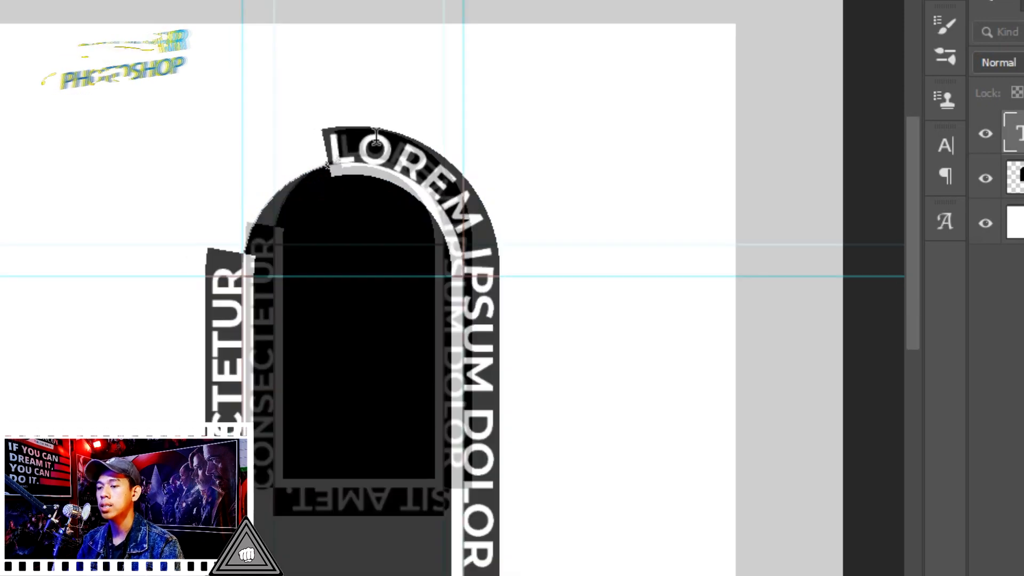
pyautogui.scroll(2, 445, 232)
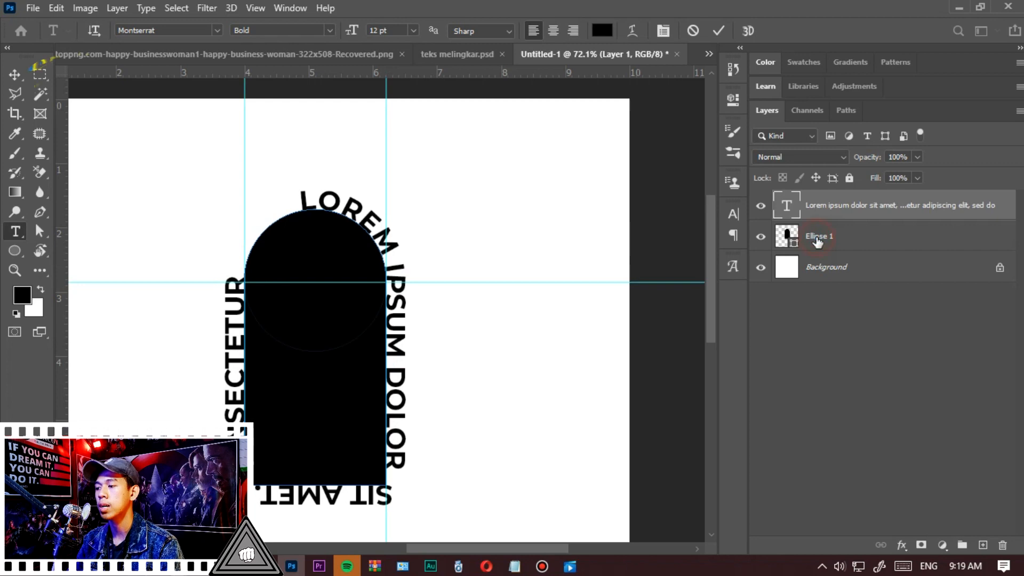
# Rename the Ellipse 1 layer as LINGKARAN 1
pyautogui.doubleClick(819, 236)
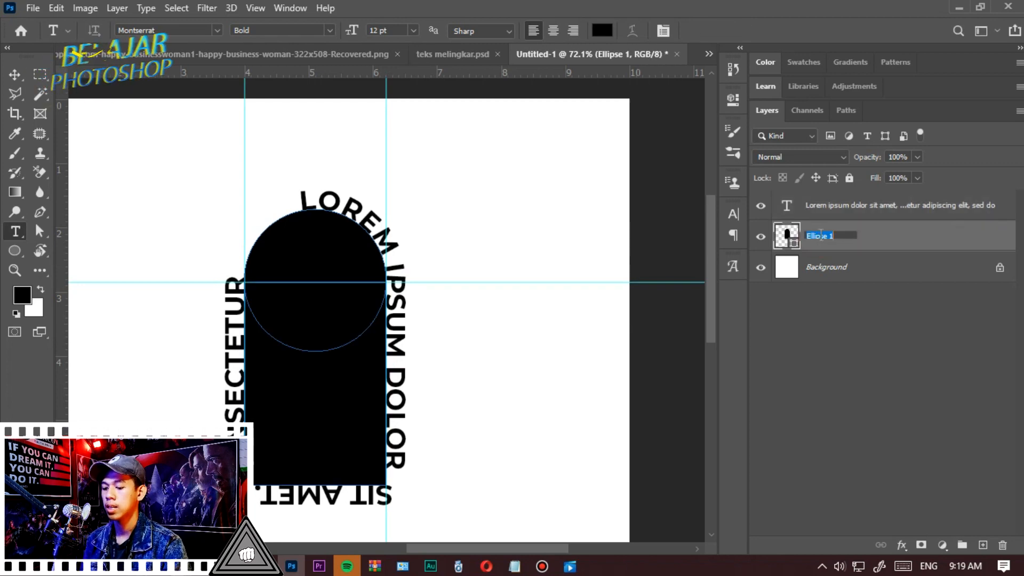
pyautogui.write('LINGKARAN 1')
pyautogui.press('Return')
# Replace all the placeholder text on the arch path with "TUTORIAL PHOTOSHOP INODNESIA" and commit it
pyautogui.doubleClick(376, 221)
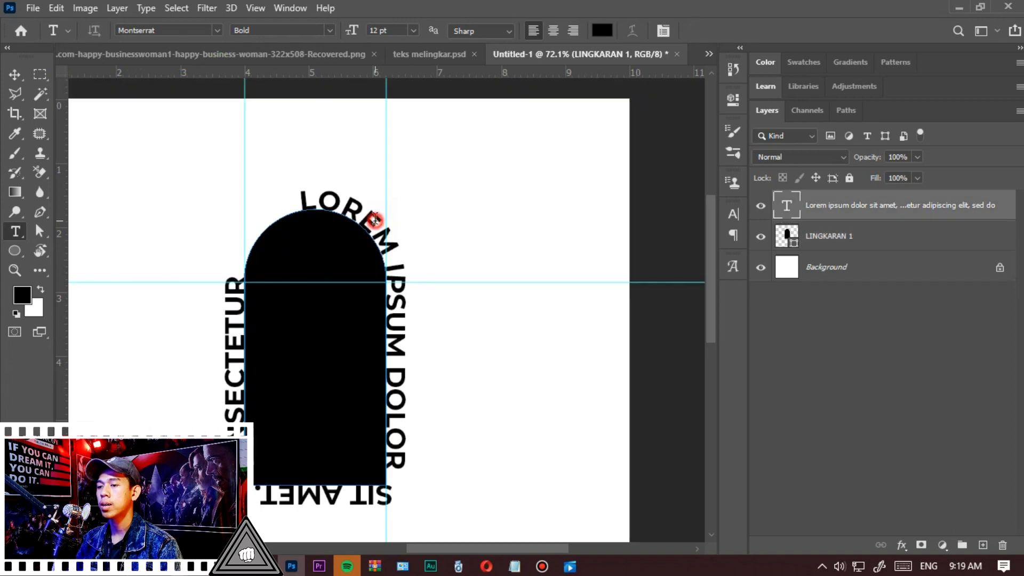
pyautogui.keyDown('ctrl'); pyautogui.click(377, 224); pyautogui.keyUp('ctrl')
pyautogui.hotkey('ctrl', 'a')
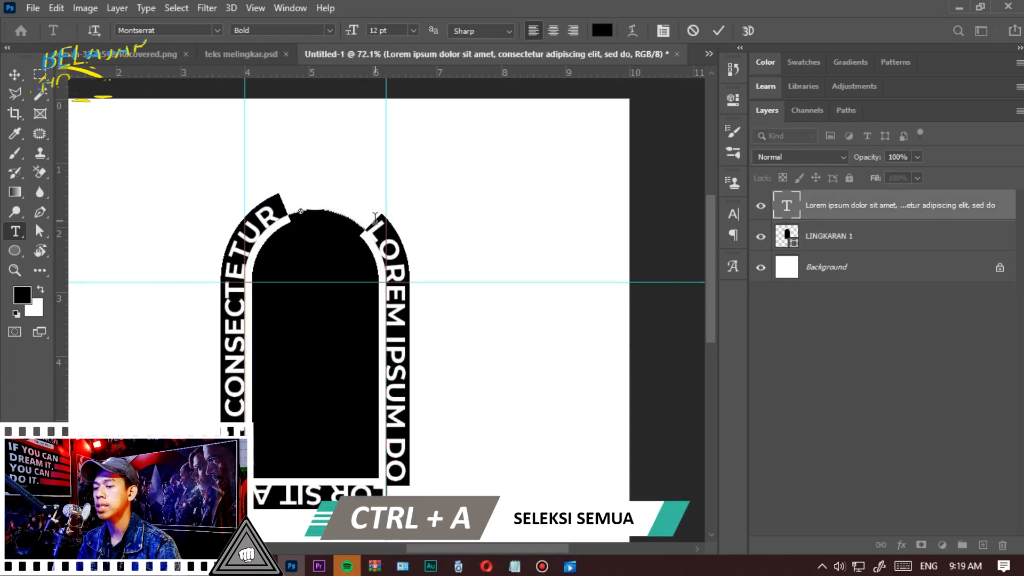
pyautogui.write('TUT')
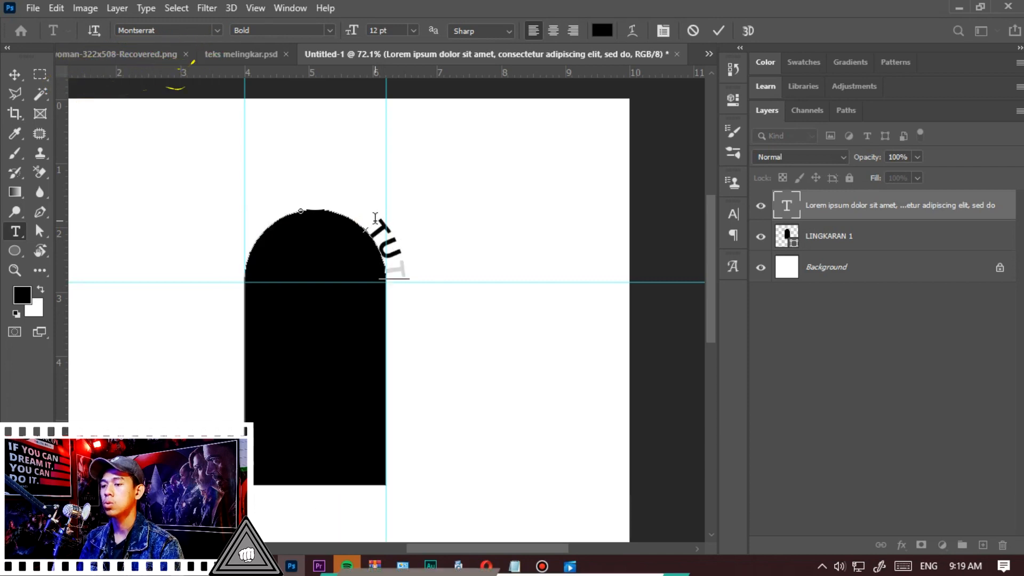
pyautogui.write('ORIAL P')
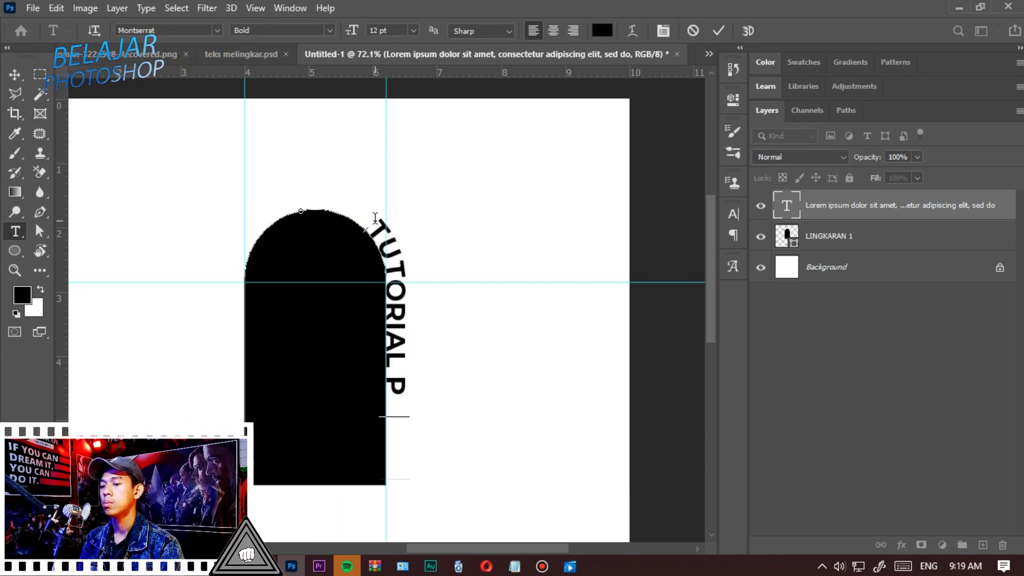
pyautogui.write('HOTOSHOP INDONESIA')
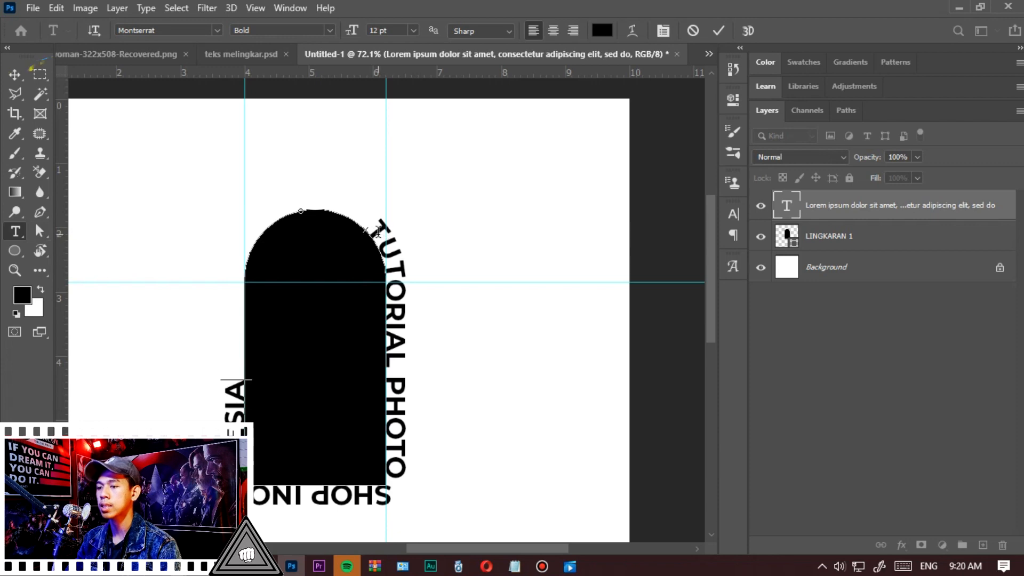
pyautogui.click(718, 33)
# Use the Direct Selection tool to set the path text's start on the arch's left side and its end at the lower-right corner
pyautogui.click(39, 232)
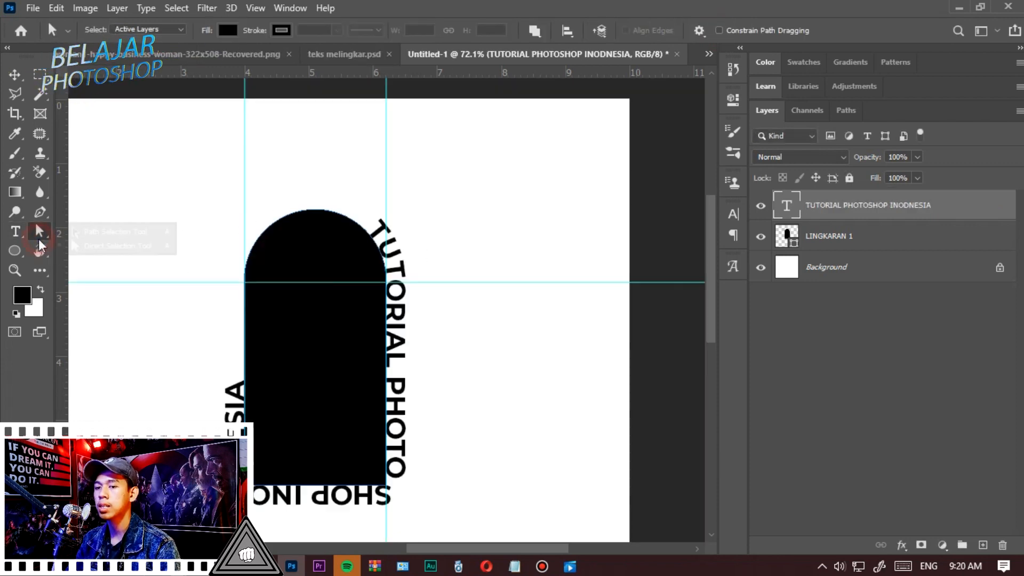
pyautogui.click(91, 246)
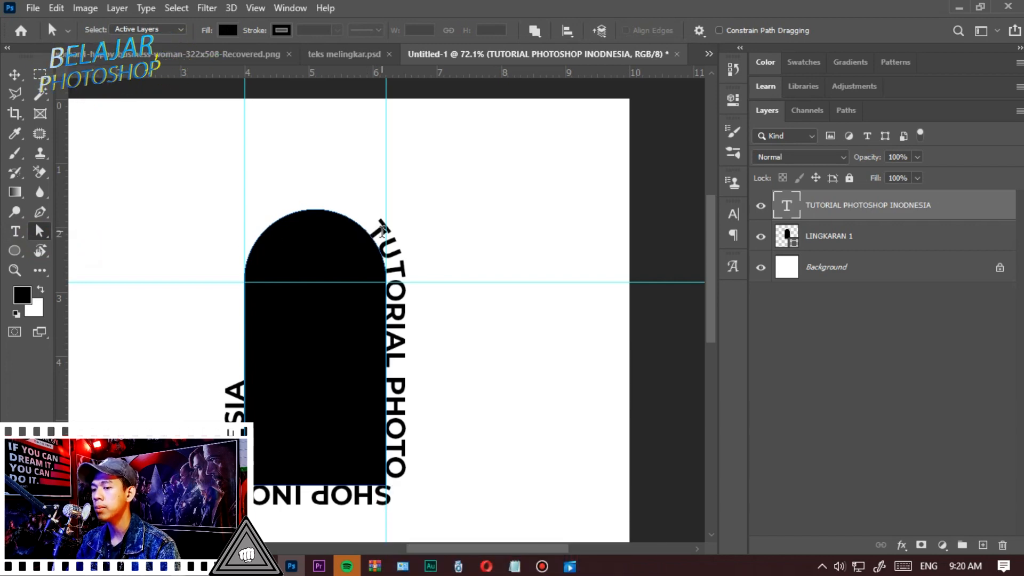
pyautogui.moveTo(381, 230); pyautogui.dragTo(254, 218)
pyautogui.moveTo(225, 259)
pyautogui.mouseDown()
pyautogui.moveTo(227, 278)
pyautogui.moveTo(238, 274)
pyautogui.mouseUp()
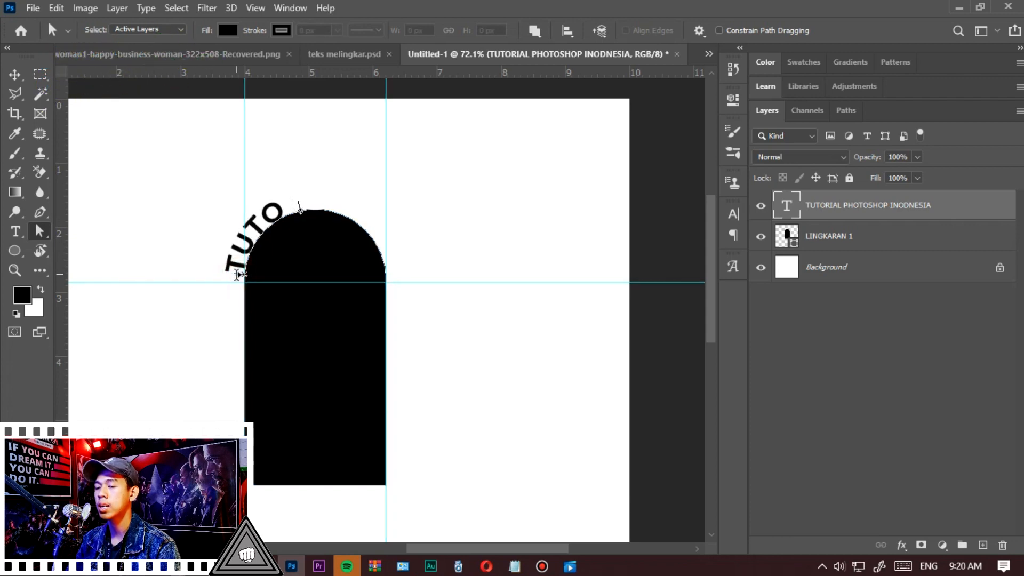
pyautogui.moveTo(243, 246); pyautogui.dragTo(231, 268)
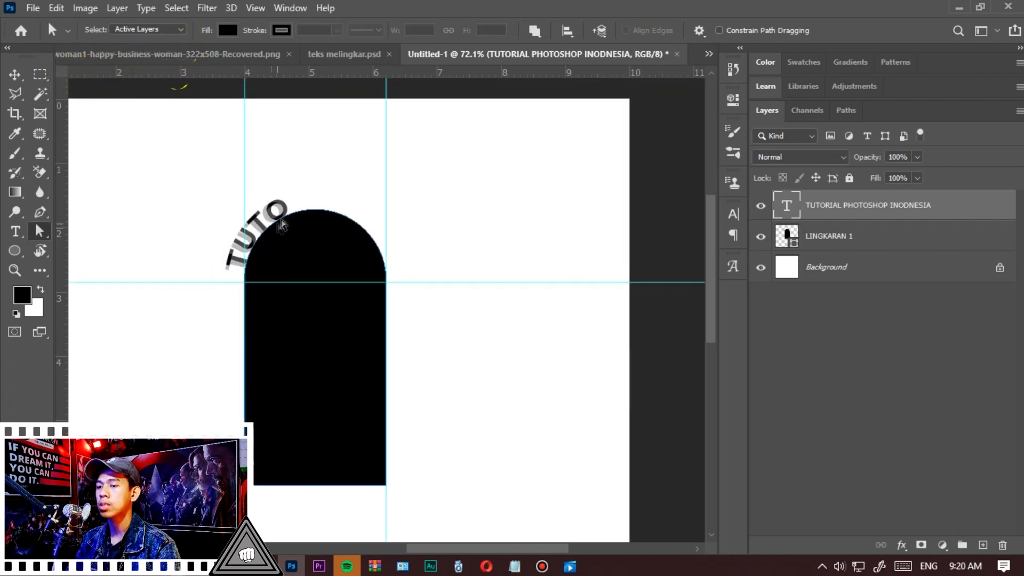
pyautogui.moveTo(302, 210)
pyautogui.mouseDown()
pyautogui.moveTo(375, 201)
pyautogui.moveTo(414, 306)
pyautogui.moveTo(398, 484)
pyautogui.mouseUp()
pyautogui.moveTo(248, 277); pyautogui.dragTo(227, 333)
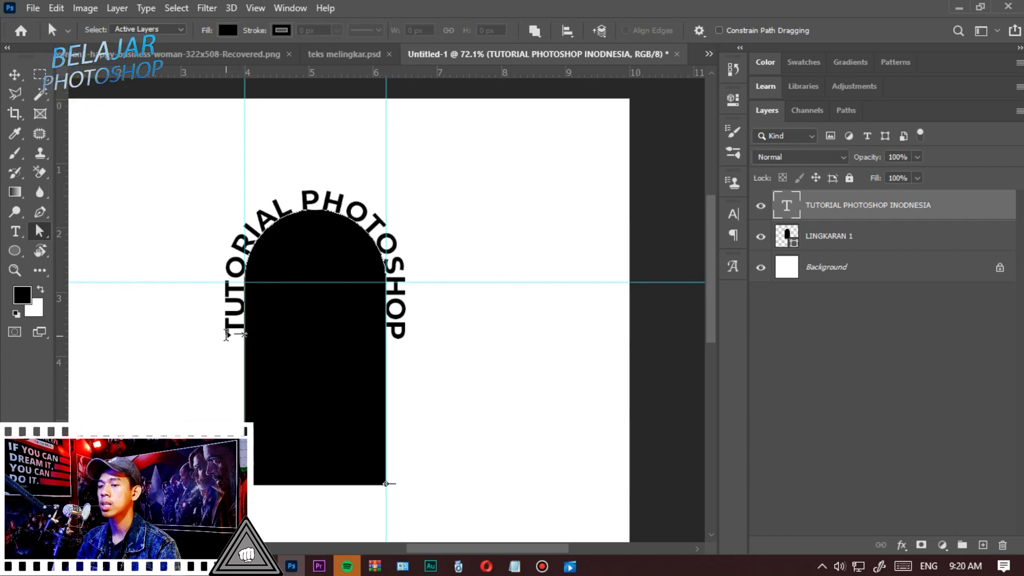
pyautogui.click(14, 74)
# Insert the word INEONSIA after PHOTOSHOP in the path text and commit the edit
pyautogui.click(13, 233)
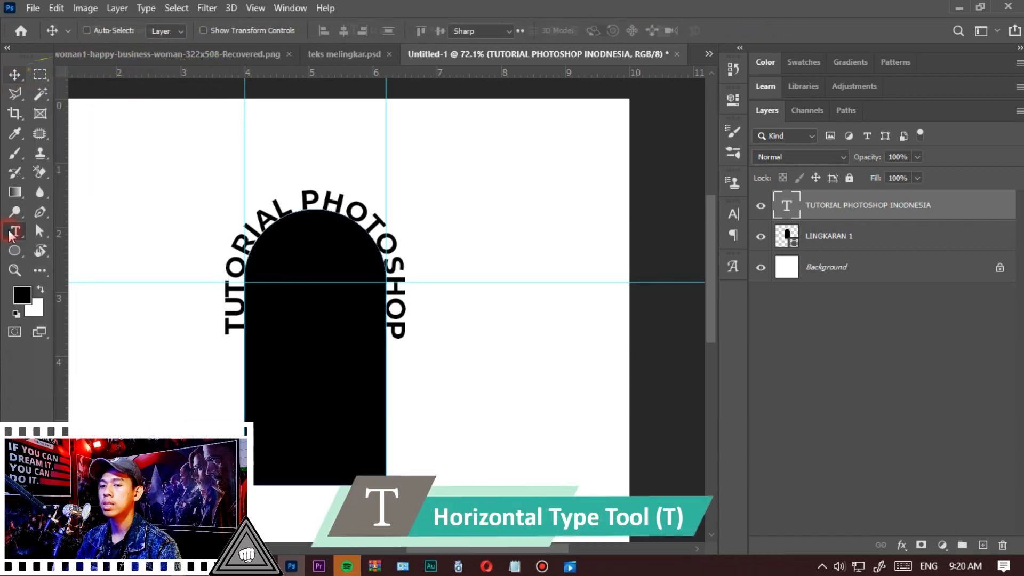
pyautogui.click(395, 334)
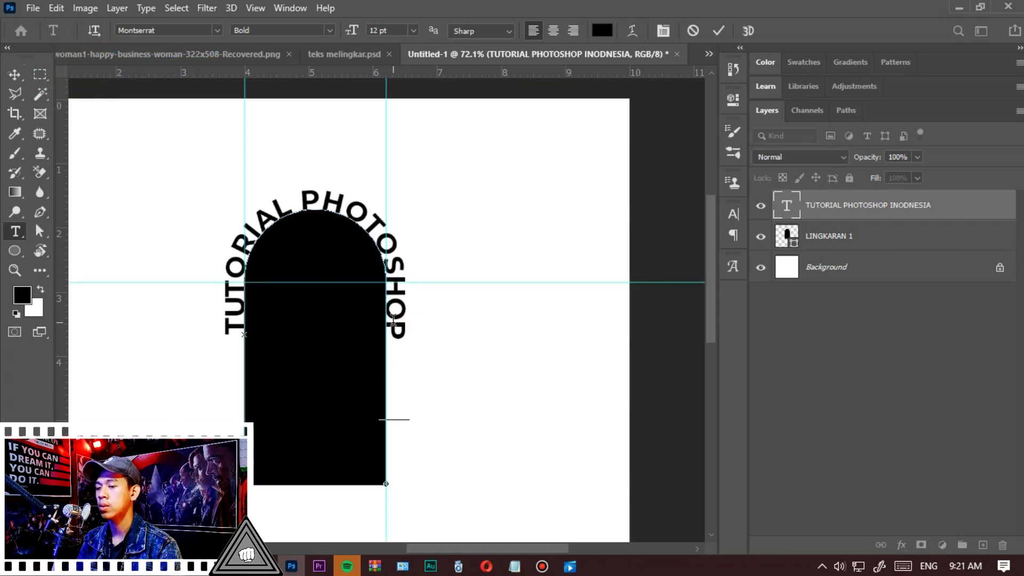
pyautogui.hotkey('ctrl', 'Return')
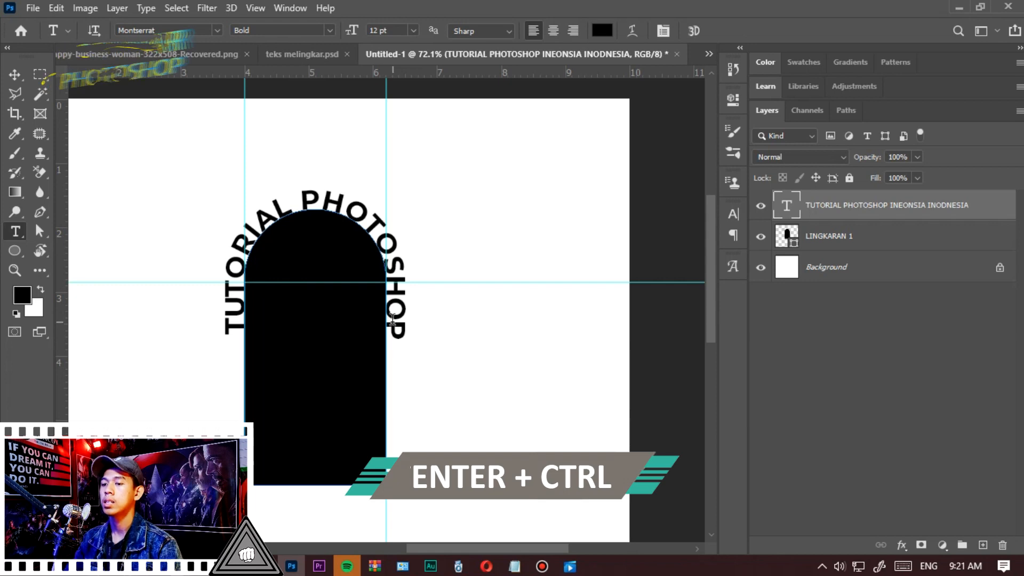
# Slide the path text's start point further down the arch's left side to balance the text around the curve
pyautogui.click(40, 231)
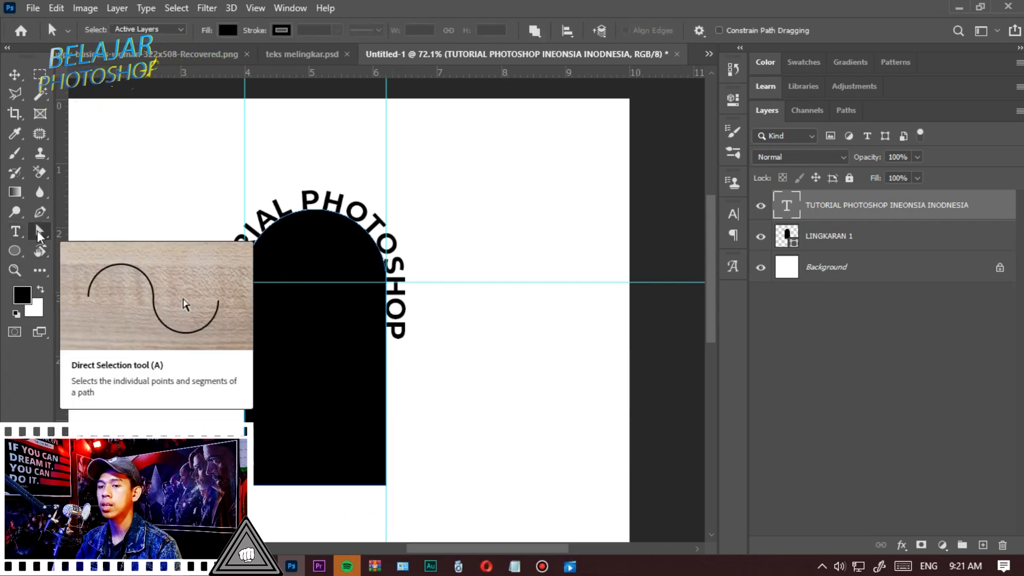
pyautogui.rightClick(40, 235)
pyautogui.click(132, 247)
pyautogui.click(229, 269)
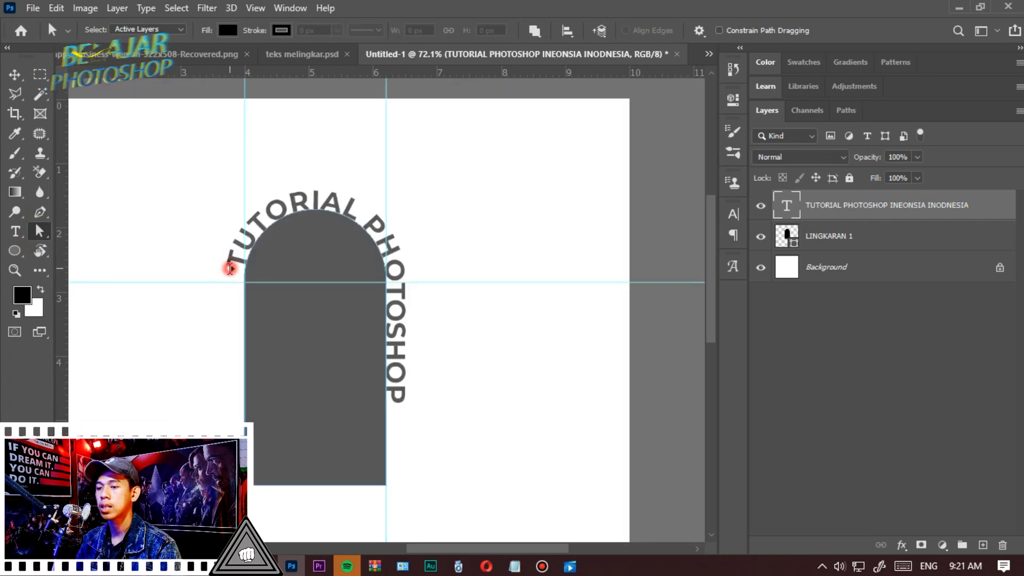
pyautogui.moveTo(229, 269); pyautogui.dragTo(204, 374)
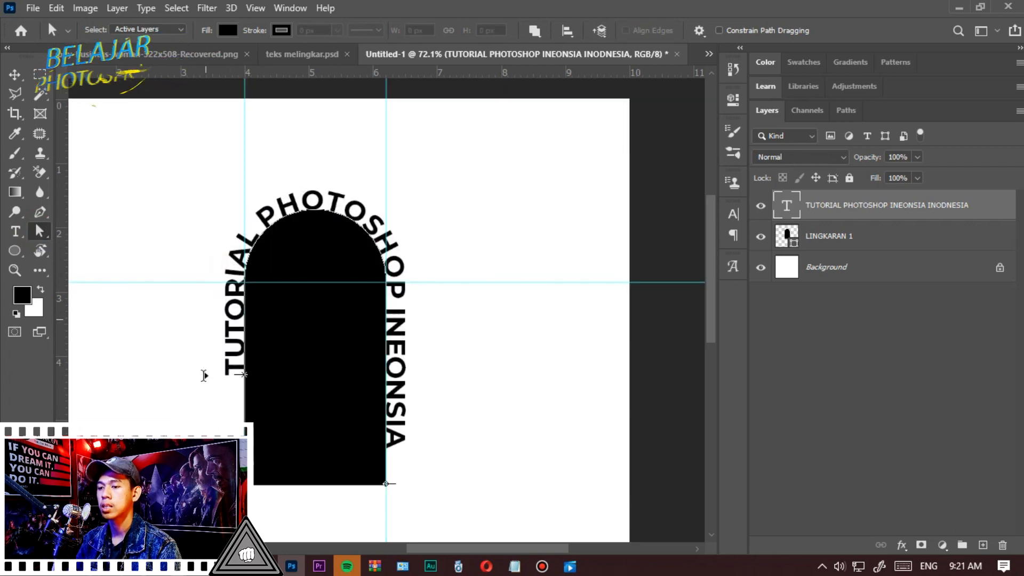
pyautogui.moveTo(209, 411); pyautogui.dragTo(209, 411)
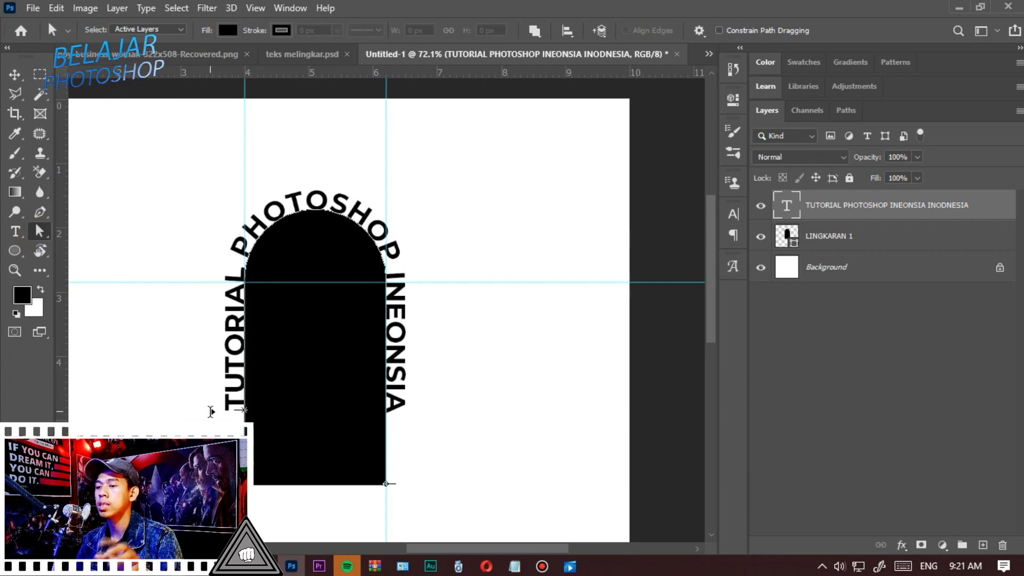
pyautogui.click(212, 412)
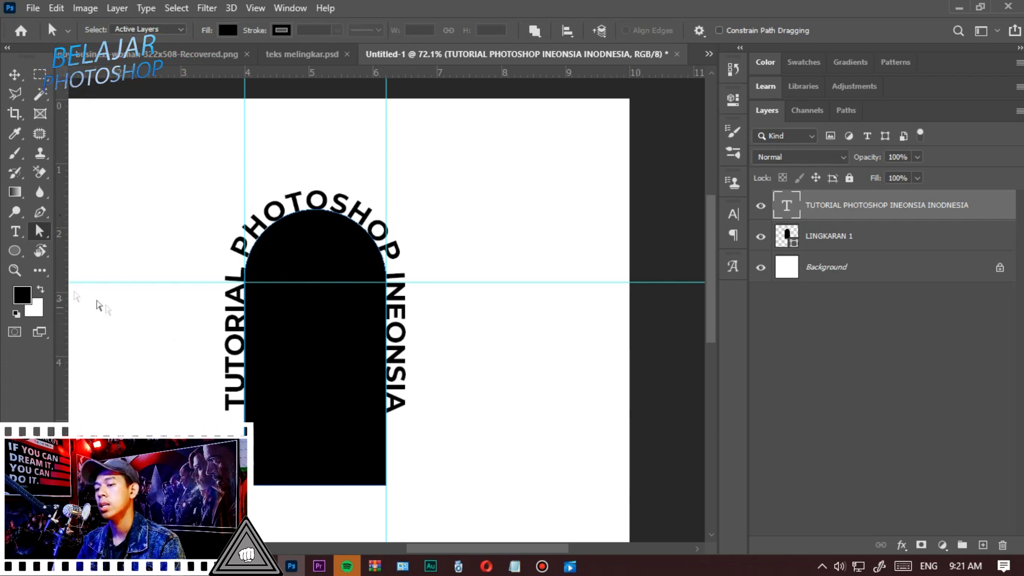
# Correct the word INEONSIA to INDONESIA in the path text
pyautogui.click(16, 233)
pyautogui.click(401, 326)
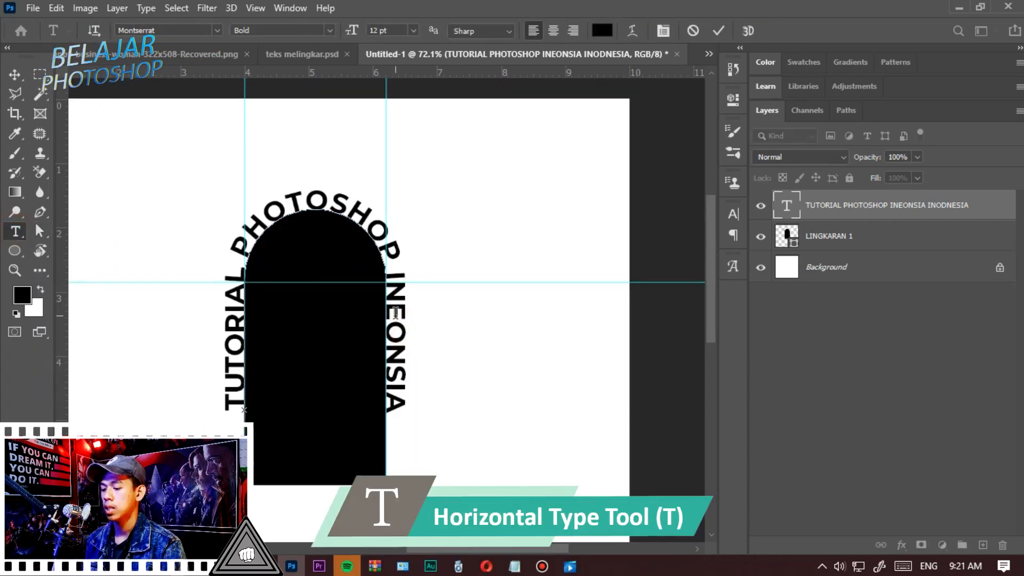
pyautogui.press('Delete')
pyautogui.write('DON')
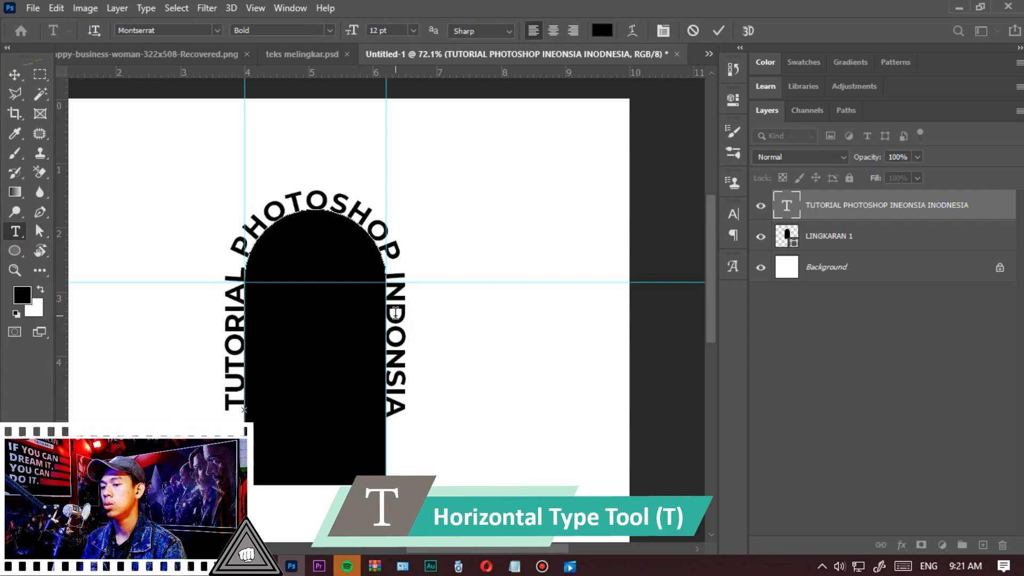
pyautogui.write('E')
pyautogui.hotkey('ctrl', 'Return')
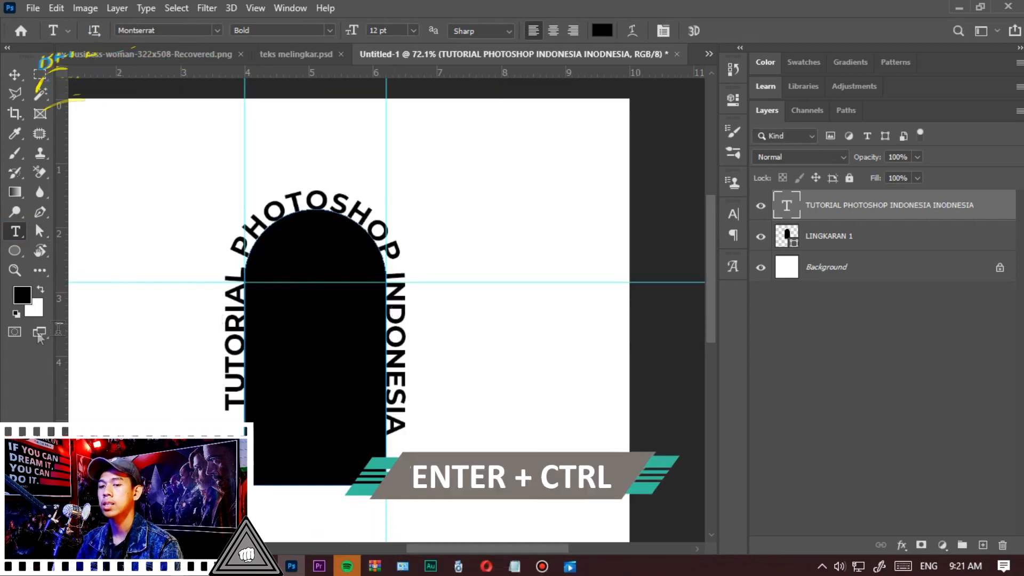
# Move the path text's start slightly lower on the left side, level with the end of INDONESIA on the right
pyautogui.click(38, 235)
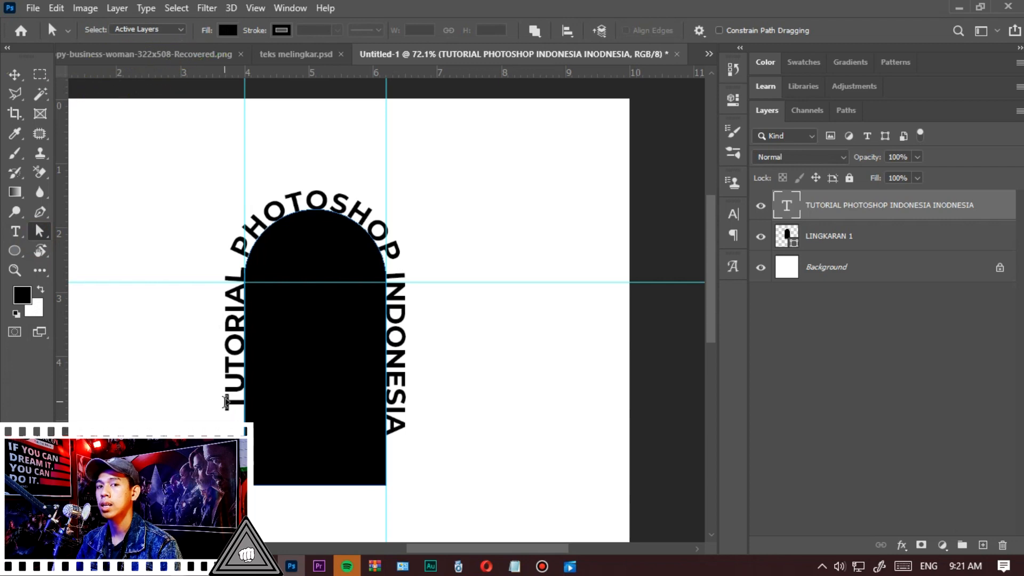
pyautogui.click(225, 402)
pyautogui.moveTo(226, 411); pyautogui.dragTo(229, 423)
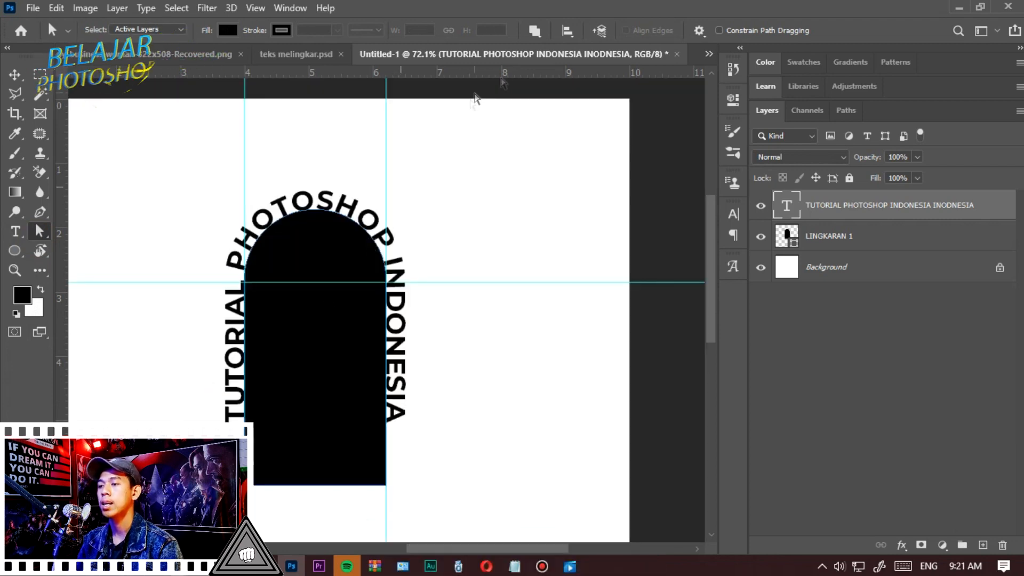
pyautogui.click(15, 75)
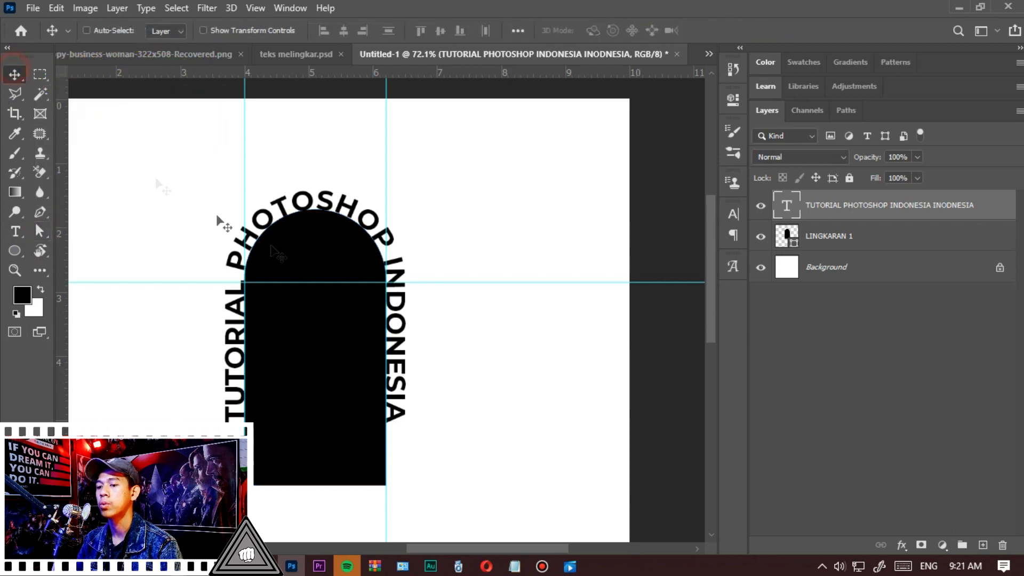
# Hide the LINGKARAN 1 shape layer, leaving the arched text shown
pyautogui.press('b')
pyautogui.scroll(-4, 370, 240)
pyautogui.press('v')
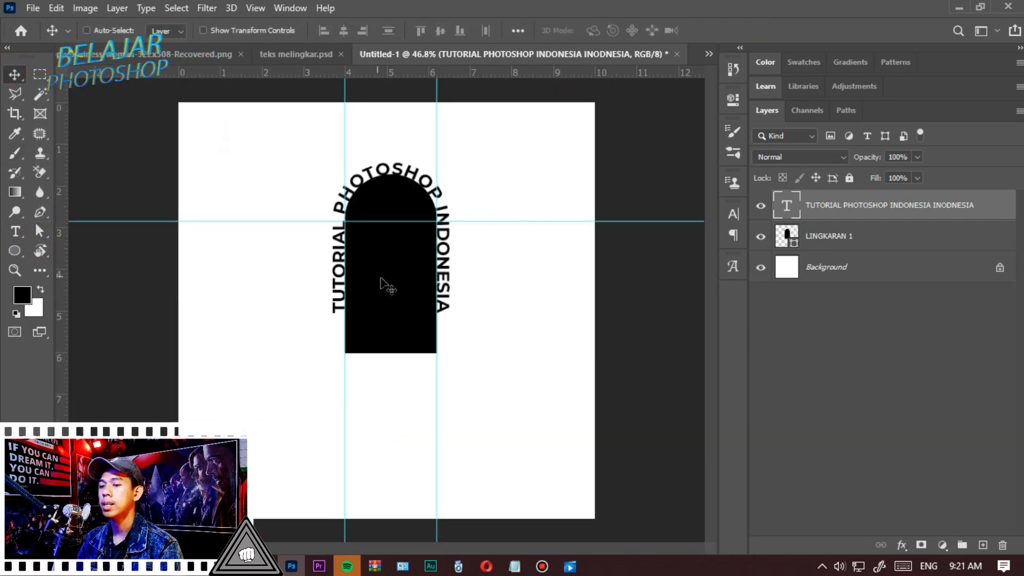
pyautogui.click(760, 236)
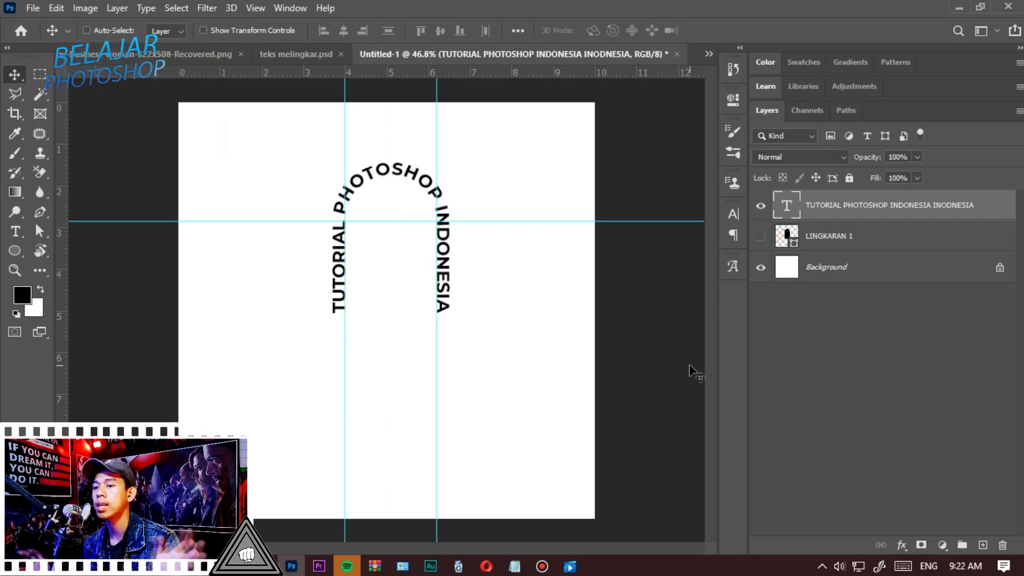
# Place the Adobe_Photoshop_2020 logo image in the Untitled-1 document and position it inside the arched text
pyautogui.click(289, 54)
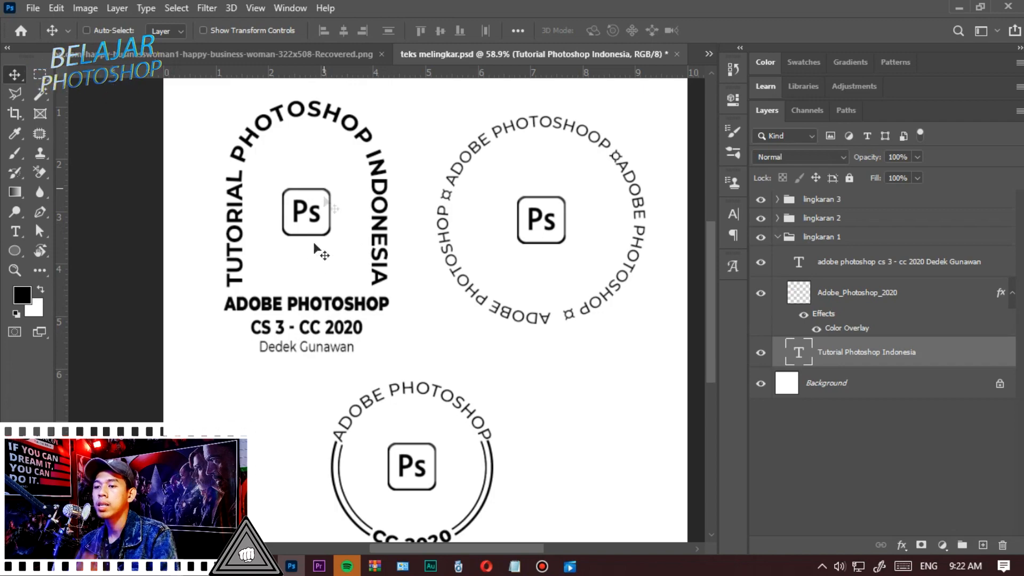
pyautogui.hotkey('alt', 'Tab')
pyautogui.moveTo(180, 119); pyautogui.dragTo(429, 251)
pyautogui.press('Return')
pyautogui.scroll(4, 421, 261)
pyautogui.moveTo(375, 348); pyautogui.dragTo(411, 228)
pyautogui.scroll(5, 374, 204)
pyautogui.scroll(-2, 411, 235)
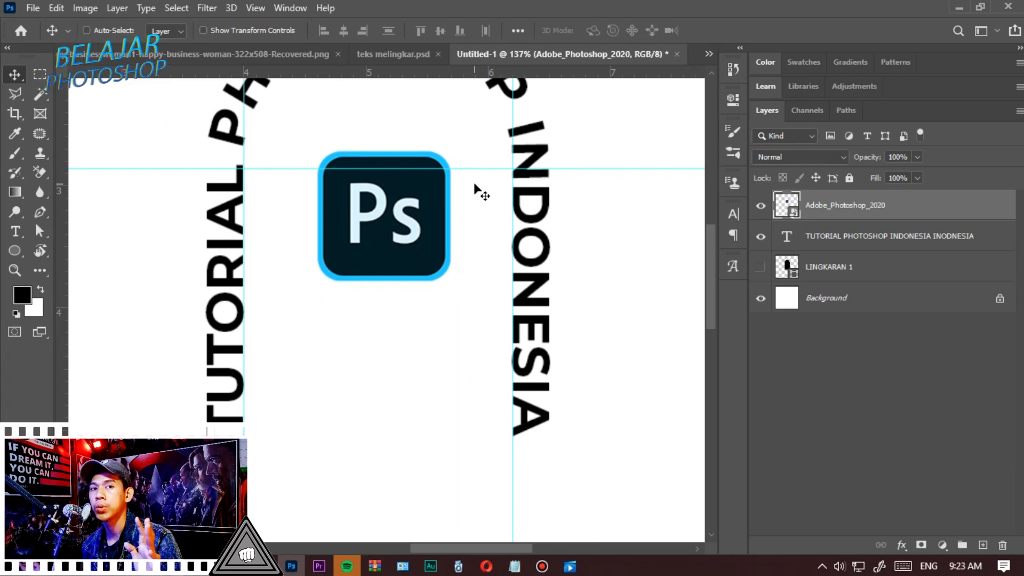
# Set up the Background Eraser with one-time sampling, Discontiguous limits and 60% tolerance
pyautogui.press('e')
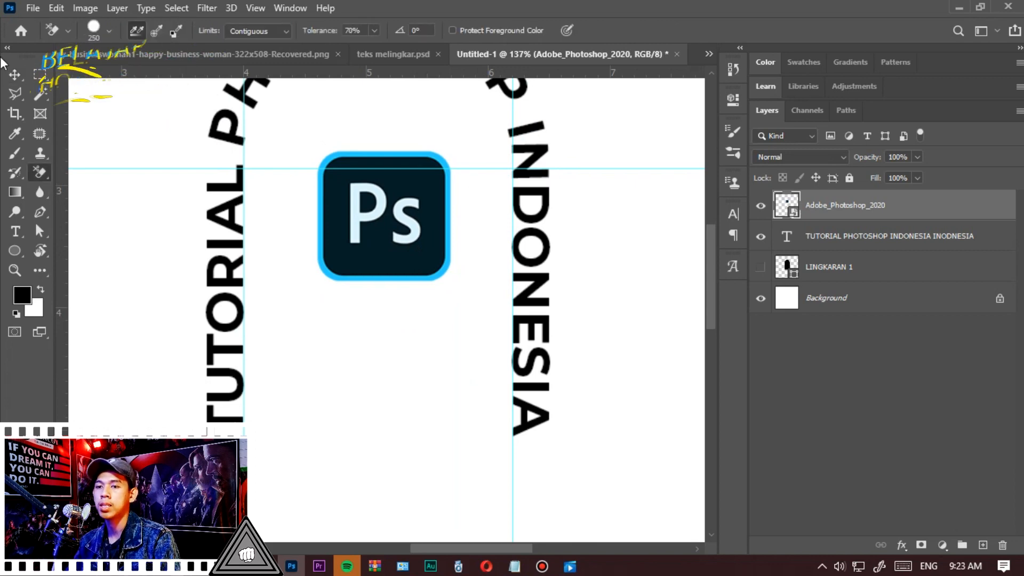
pyautogui.rightClick(40, 172)
pyautogui.click(87, 187)
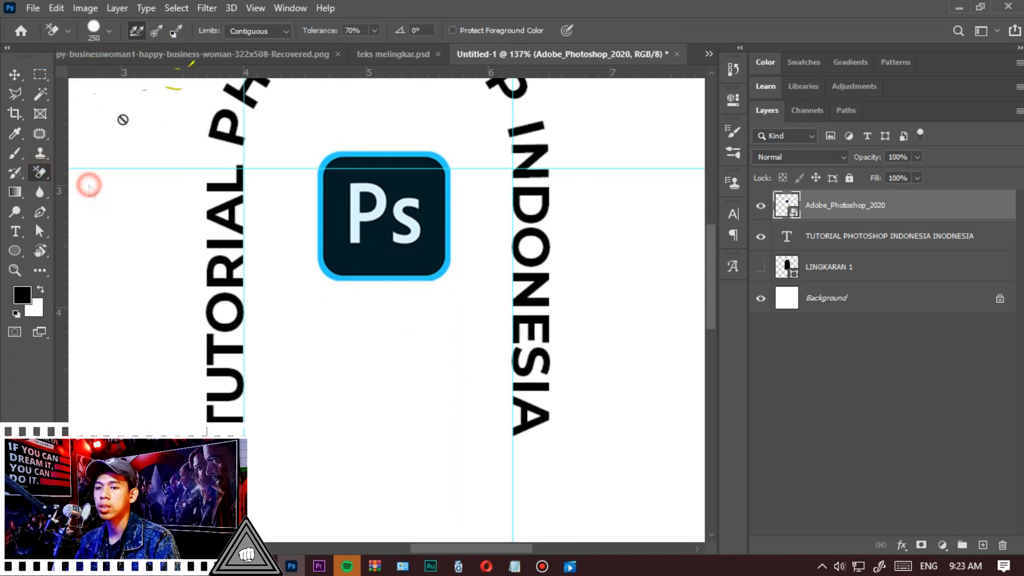
pyautogui.click(155, 30)
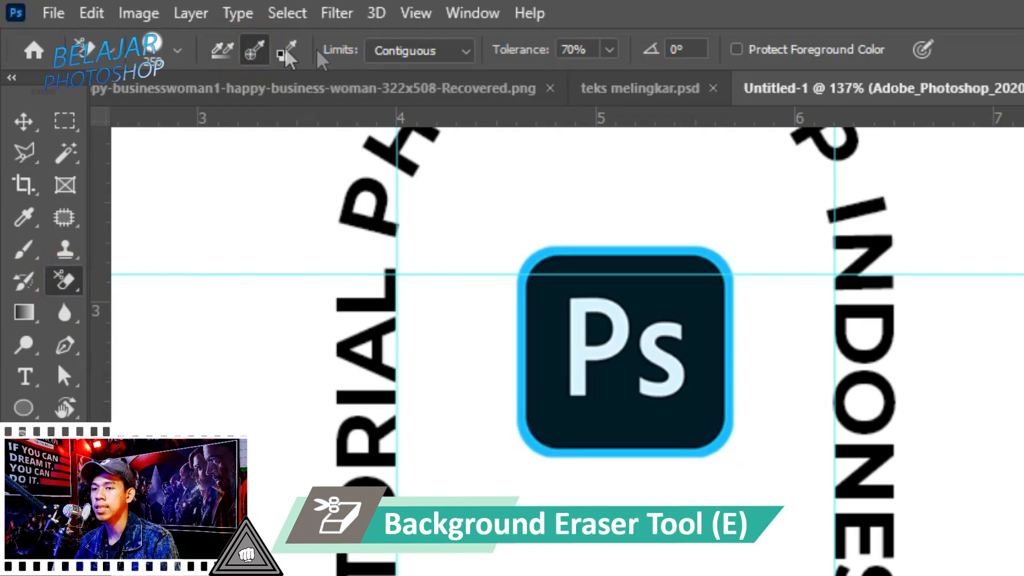
pyautogui.click(403, 52)
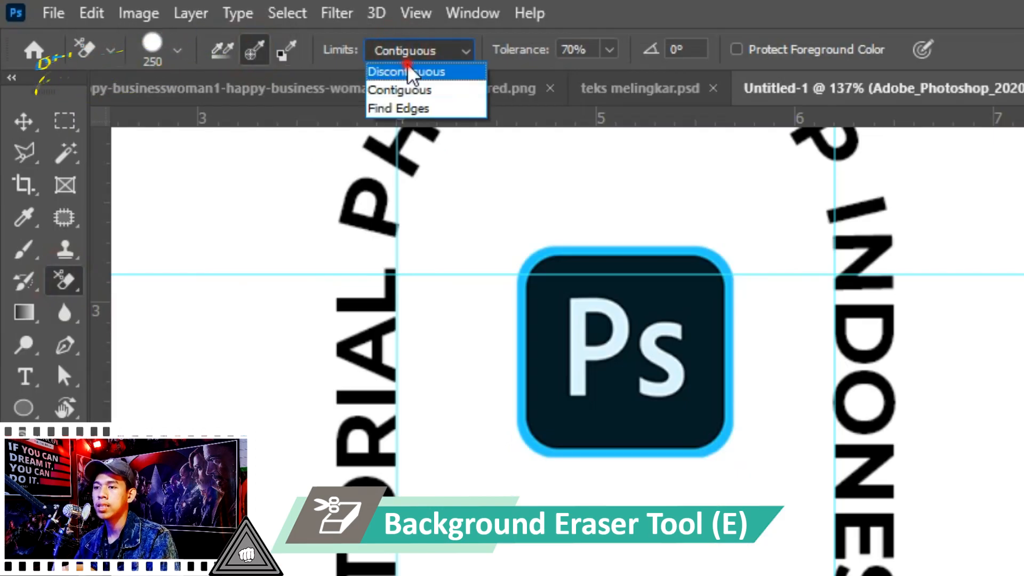
pyautogui.click(411, 71)
pyautogui.click(573, 49)
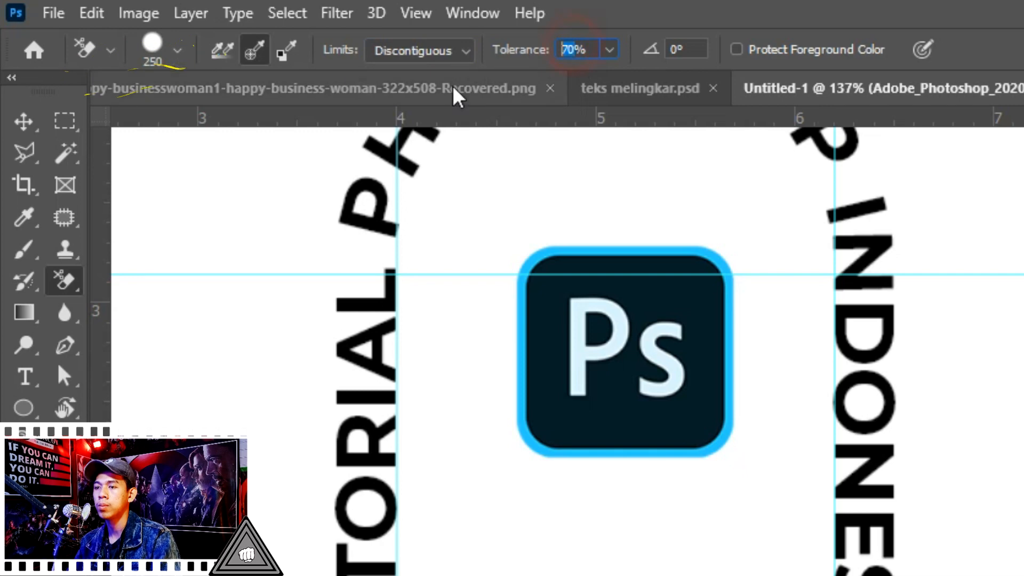
pyautogui.write('60')
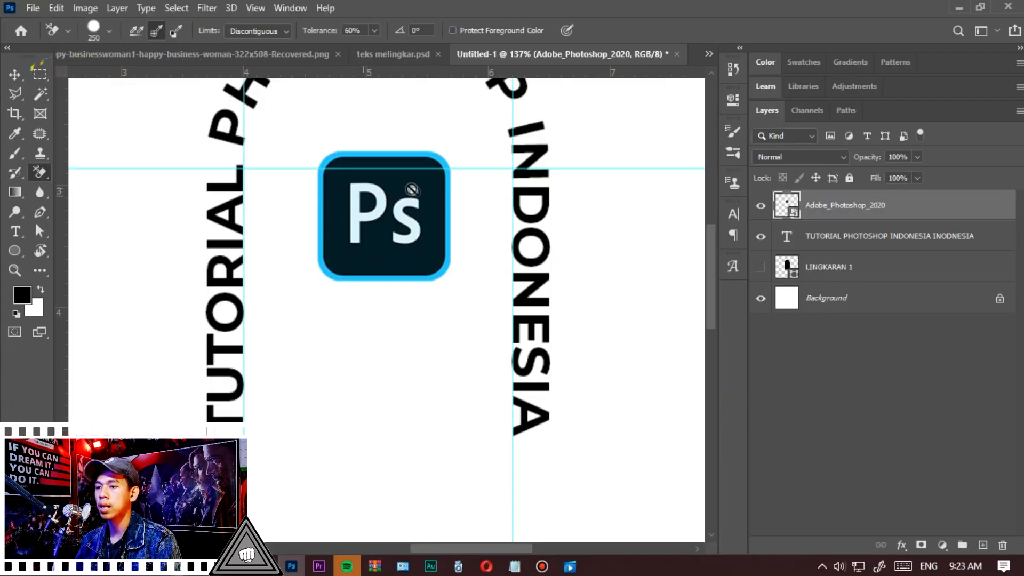
# Rasterize the Adobe_Photoshop_2020 layer and erase the dark background inside the Ps logo
pyautogui.click(883, 202)
pyautogui.rightClick(883, 202)
pyautogui.click(769, 274)
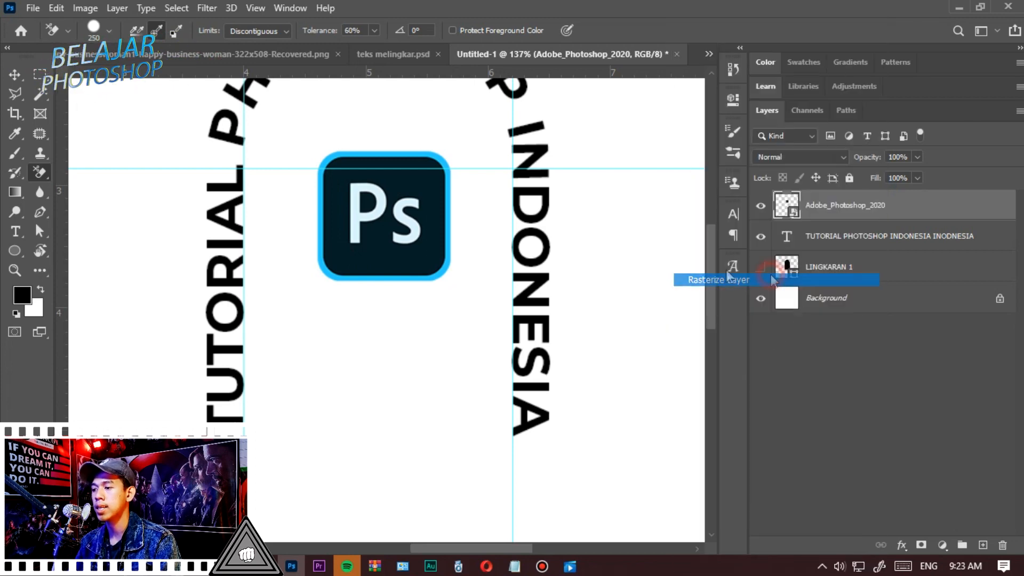
pyautogui.click(428, 197)
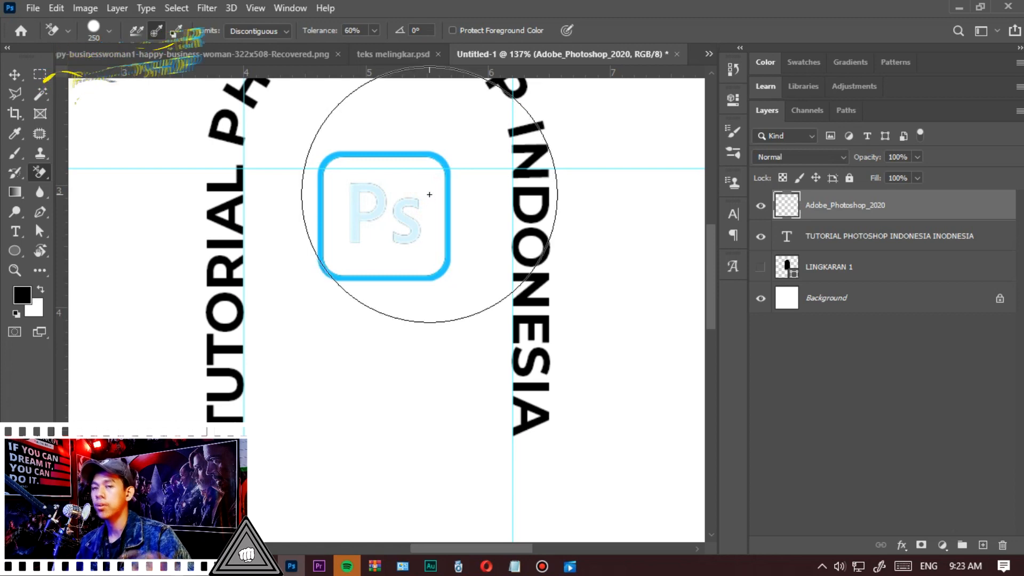
# Apply a black Color Overlay at 100% opacity and Normal blend mode to the Ps logo layer
pyautogui.press('v')
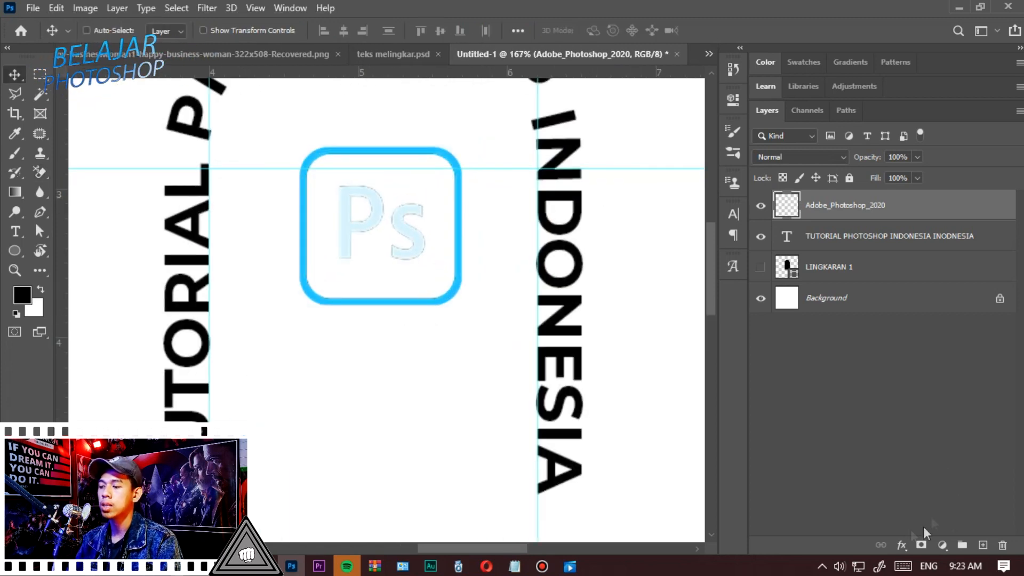
pyautogui.click(899, 545)
pyautogui.click(938, 483)
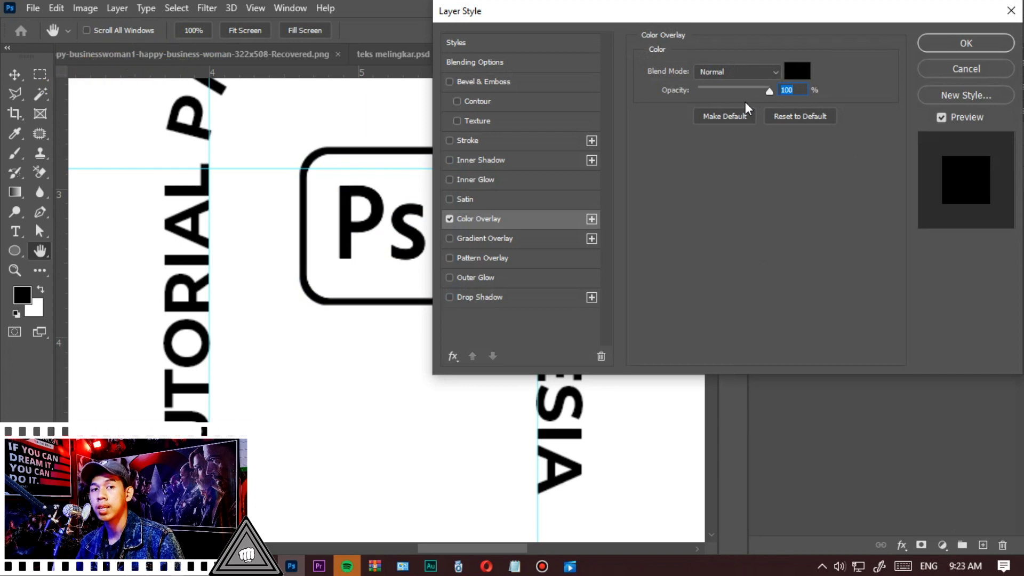
pyautogui.click(966, 42)
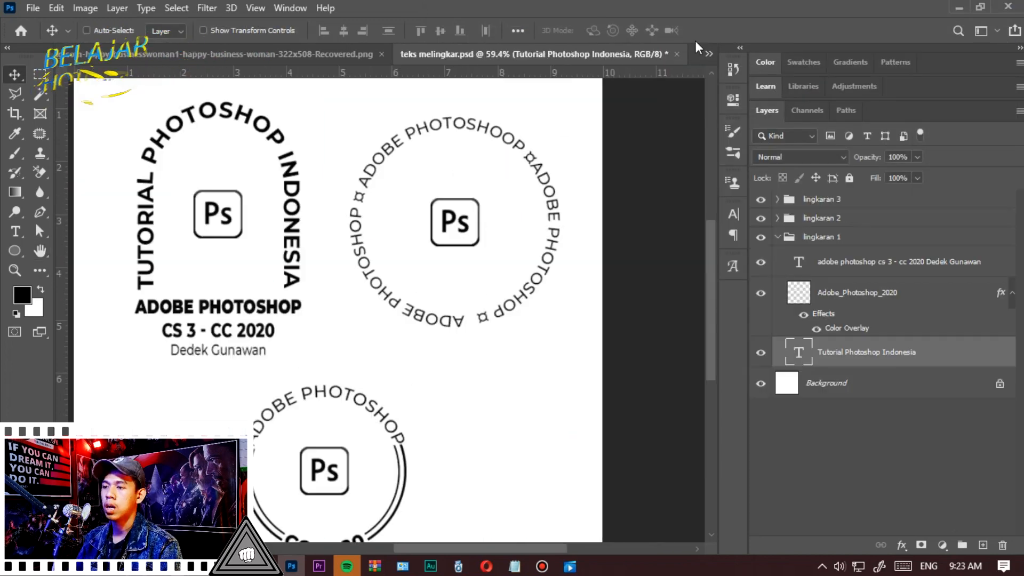
# In the Untitled-1 document, add horizontal text below the arch reading ADOBE PHOTOSHOP with CS 3 - CC 2020 on a second line
pyautogui.click(709, 53)
pyautogui.click(533, 277)
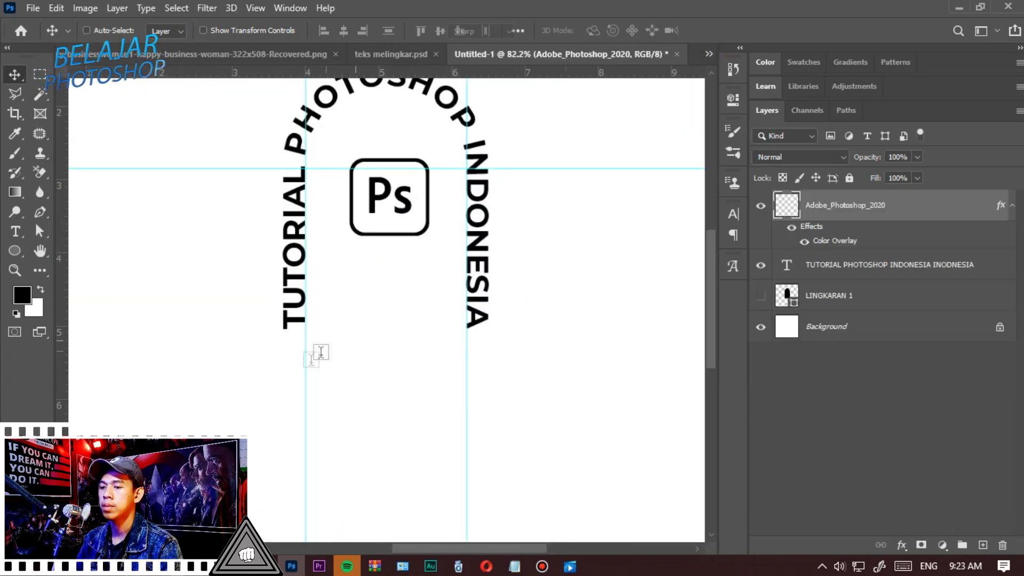
pyautogui.press('t')
pyautogui.click(297, 377)
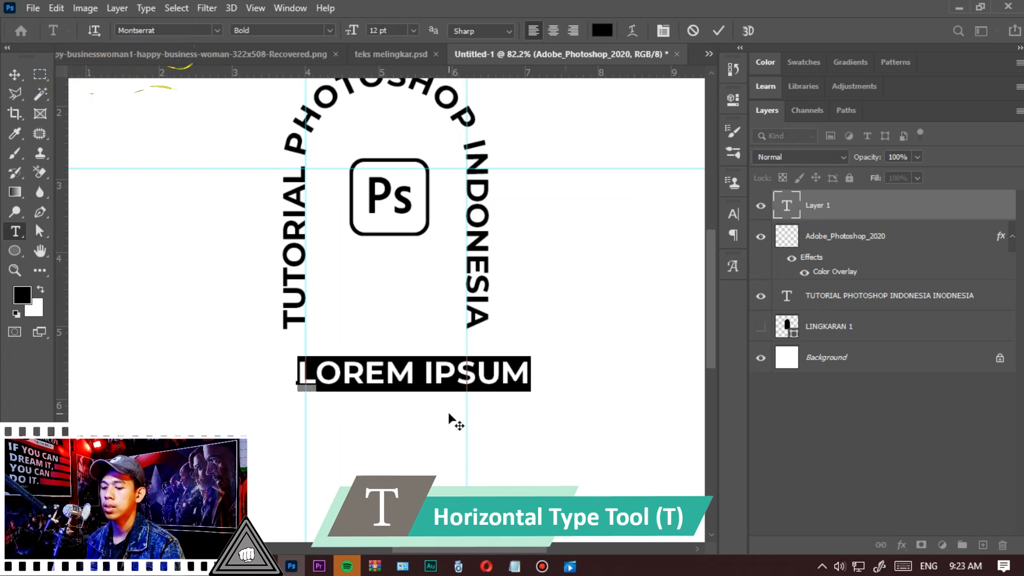
pyautogui.write('ADOBE')
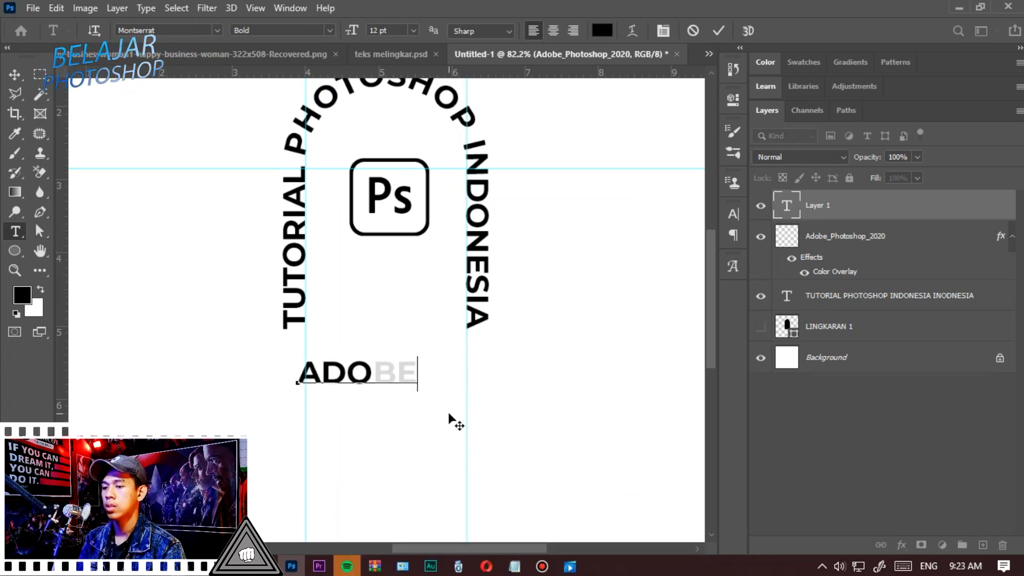
pyautogui.write(' PHOTOSHOP')
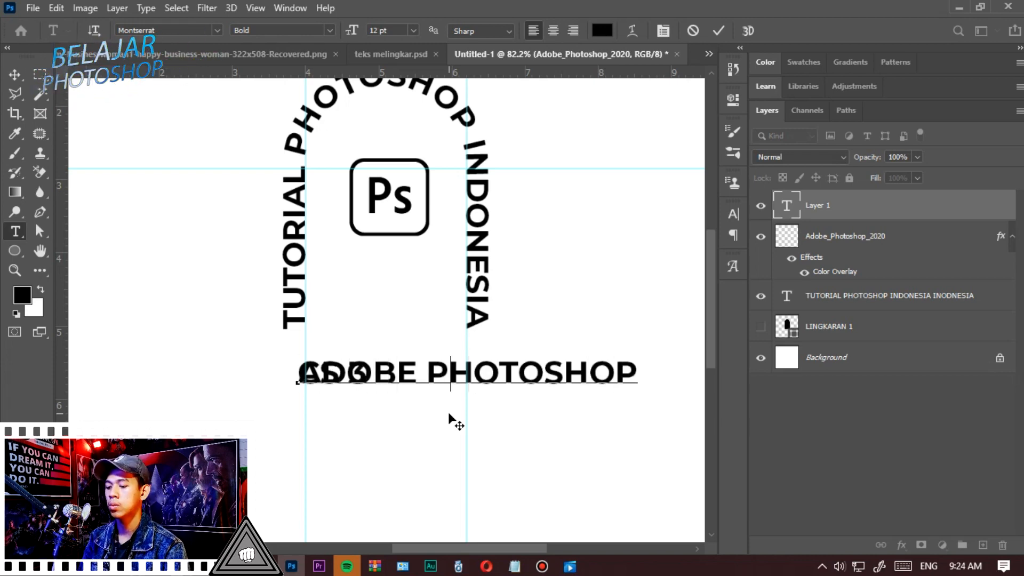
pyautogui.write('2020')
# Set the leading of the whole two-line text to Auto
pyautogui.hotkey('ctrl', 'a')
pyautogui.click(662, 30)
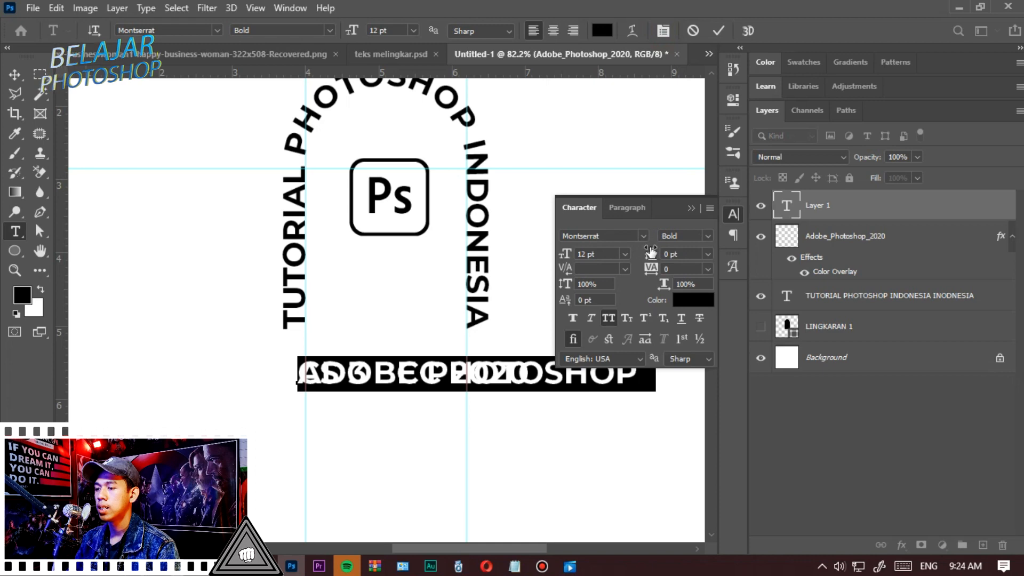
pyautogui.click(707, 254)
pyautogui.click(687, 266)
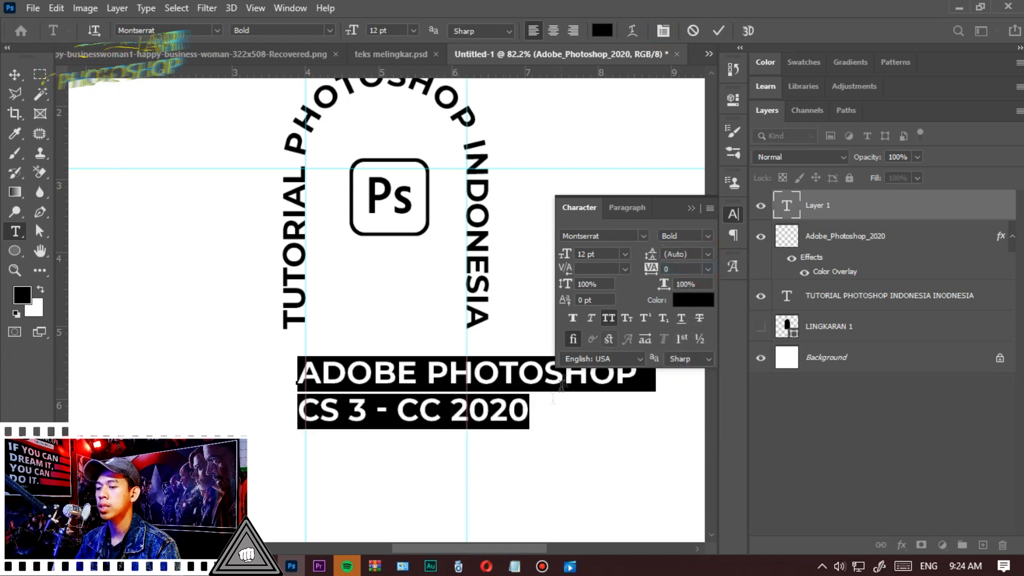
# Add a third line with the creator's full name below CS 3 - CC 2020
pyautogui.click(540, 421)
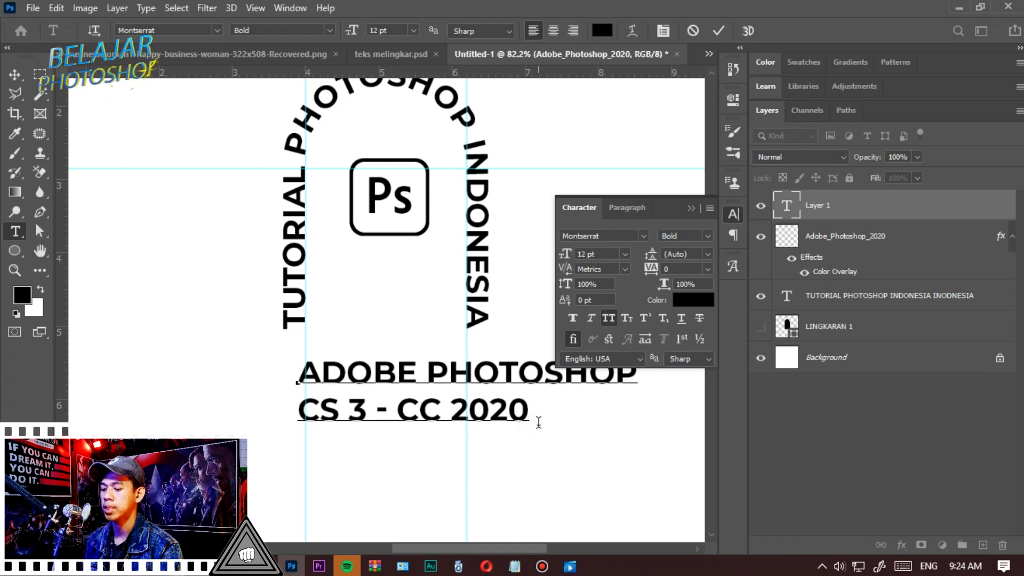
pyautogui.press('Return')
pyautogui.write('DEDEK GUNAWAN')
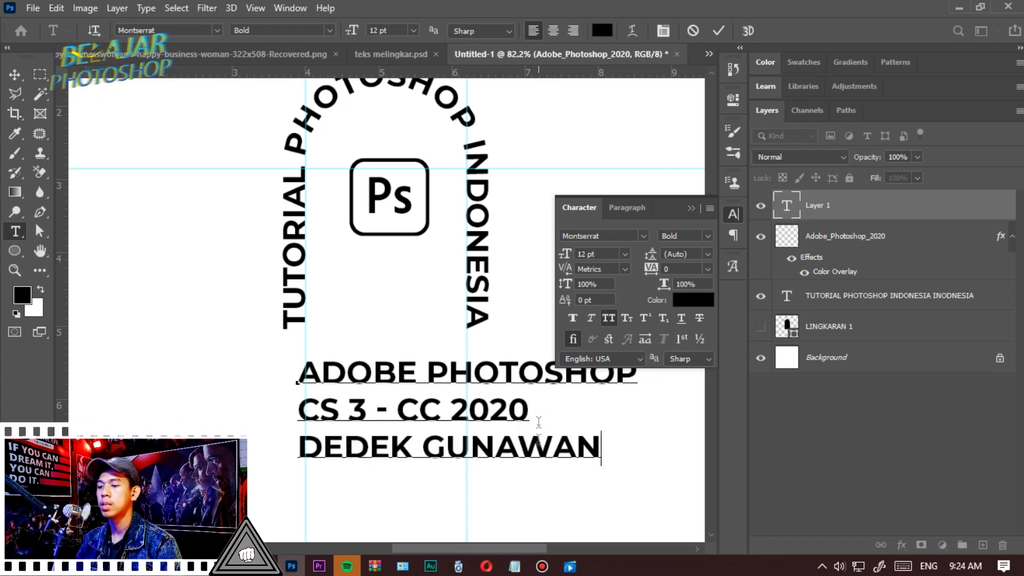
# Set the ADOBE PHOTOSHOP line to the Montserrat Black weight
pyautogui.tripleClick(496, 370)
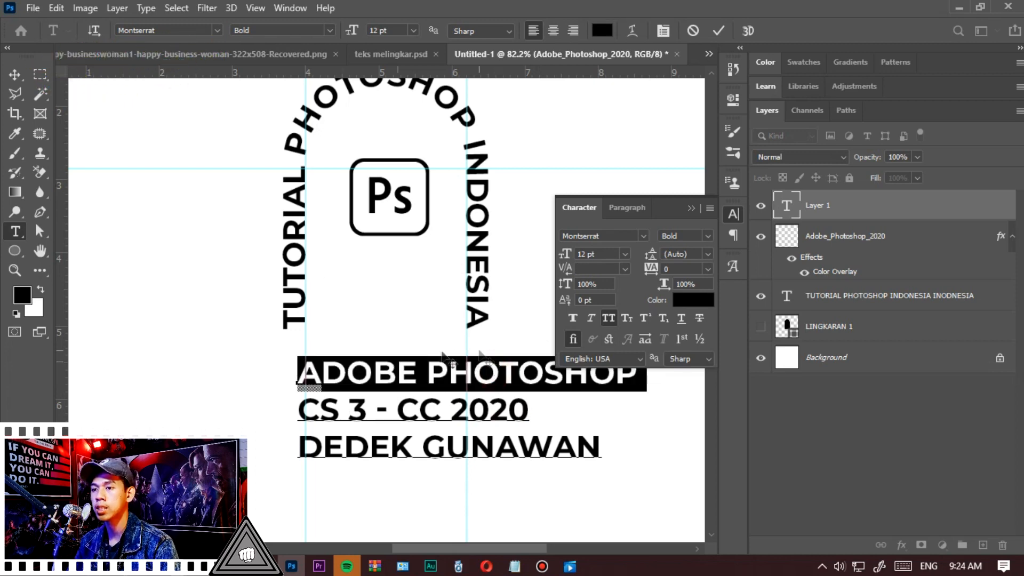
pyautogui.click(329, 31)
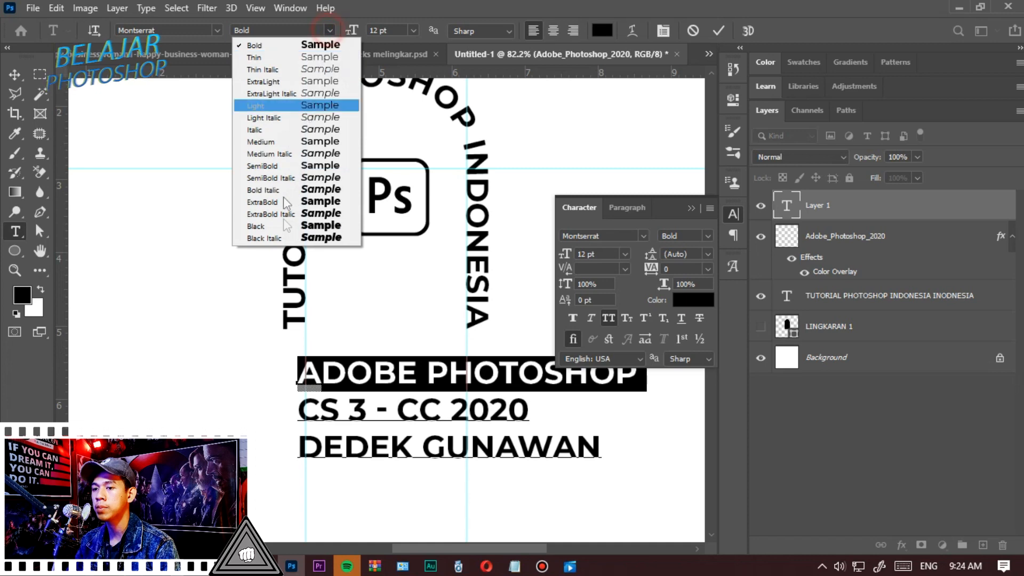
pyautogui.click(267, 234)
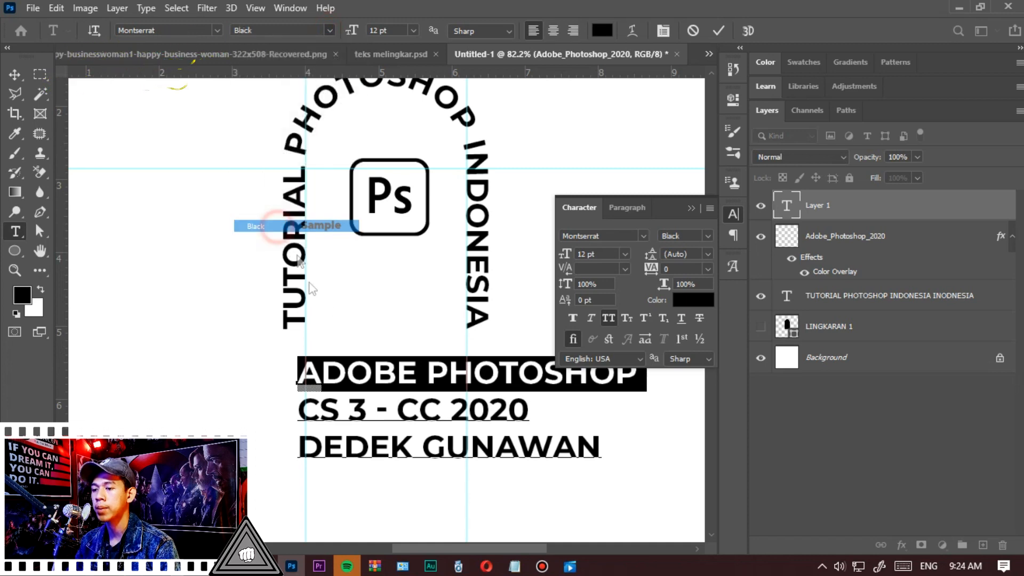
# Set the name line to the Montserrat Medium weight and make its font size smaller than the two lines above
pyautogui.doubleClick(410, 413)
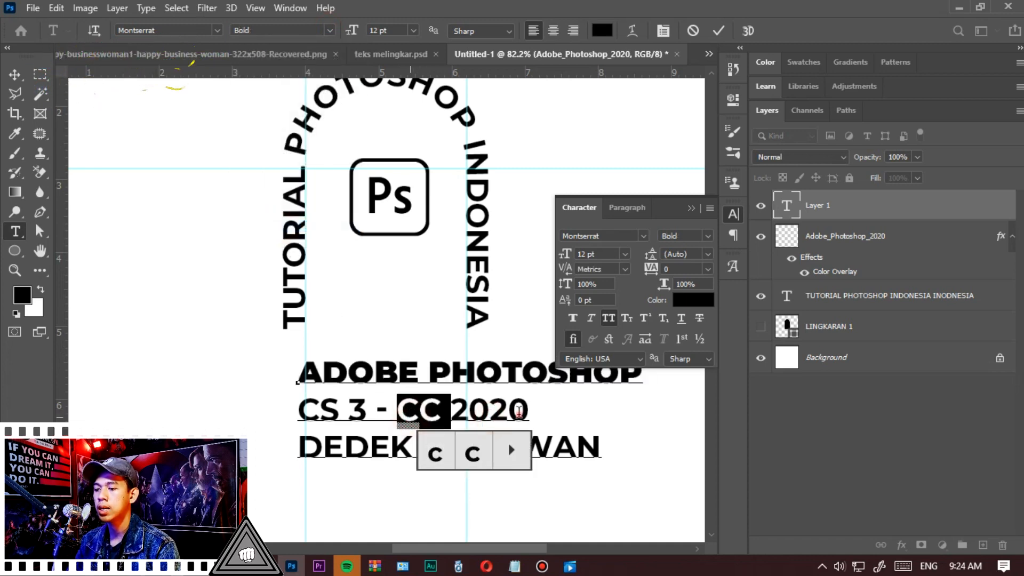
pyautogui.moveTo(530, 409); pyautogui.dragTo(248, 414)
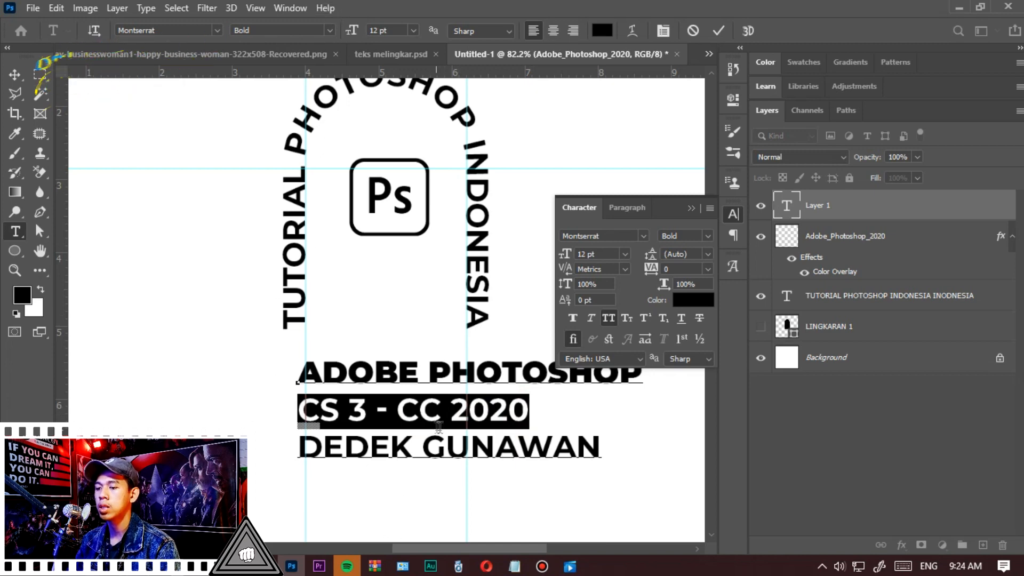
pyautogui.doubleClick(442, 447)
pyautogui.click(591, 460)
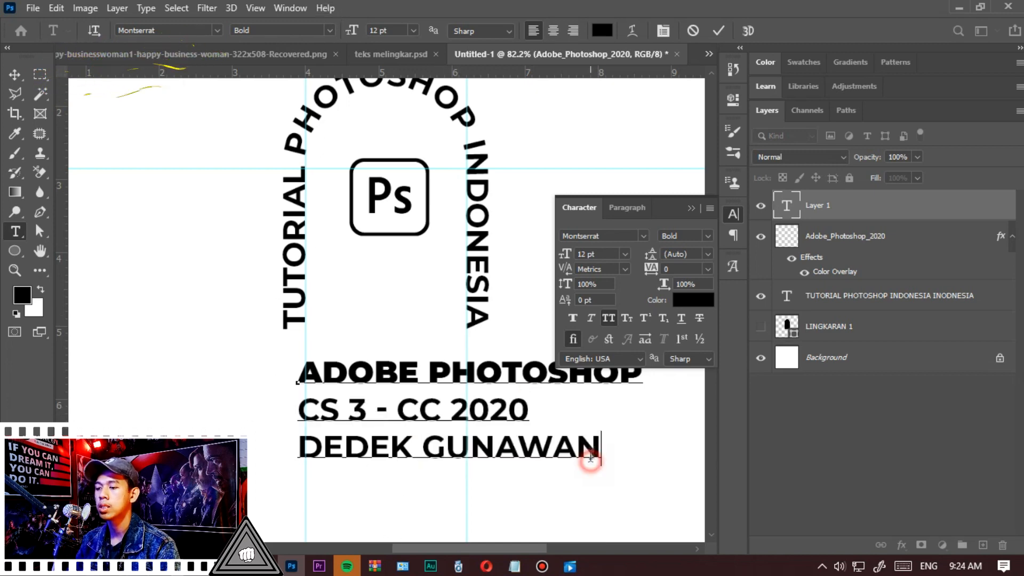
pyautogui.tripleClick(591, 460)
pyautogui.click(328, 30)
pyautogui.click(315, 143)
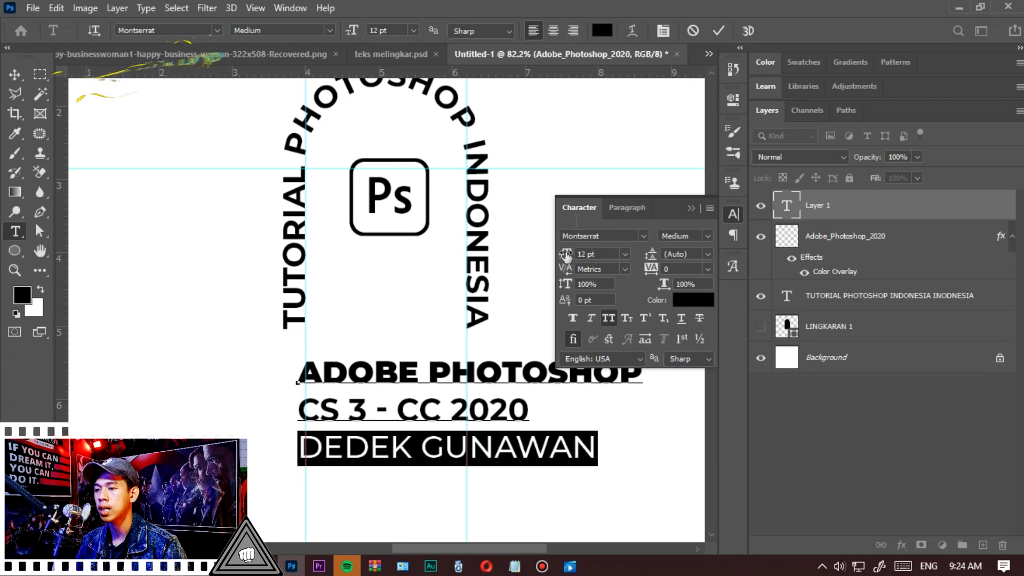
pyautogui.moveTo(565, 254); pyautogui.dragTo(560, 258)
# Center-align all three lines of the text block and commit the text
pyautogui.click(413, 413)
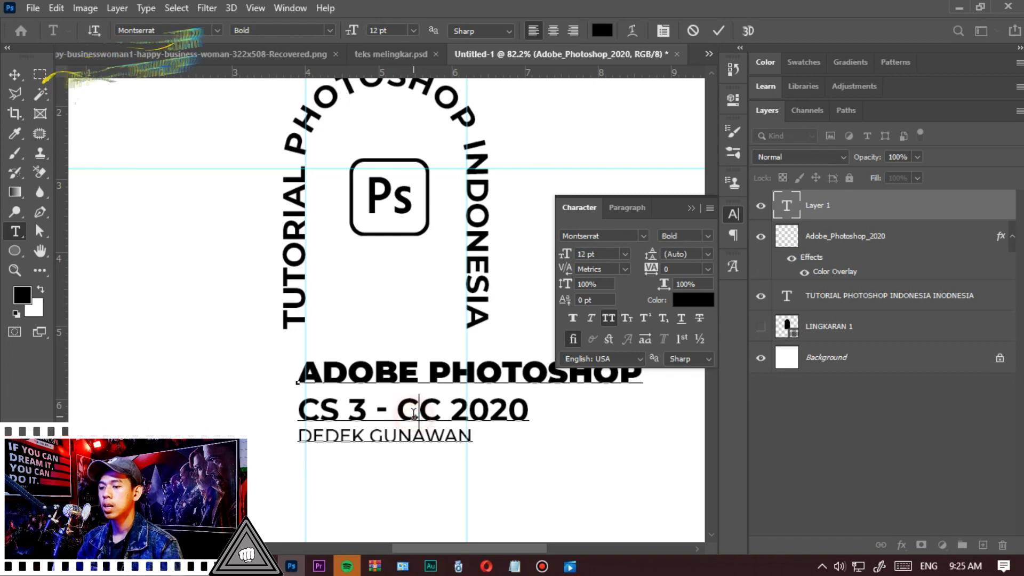
pyautogui.hotkey('ctrl', 'a')
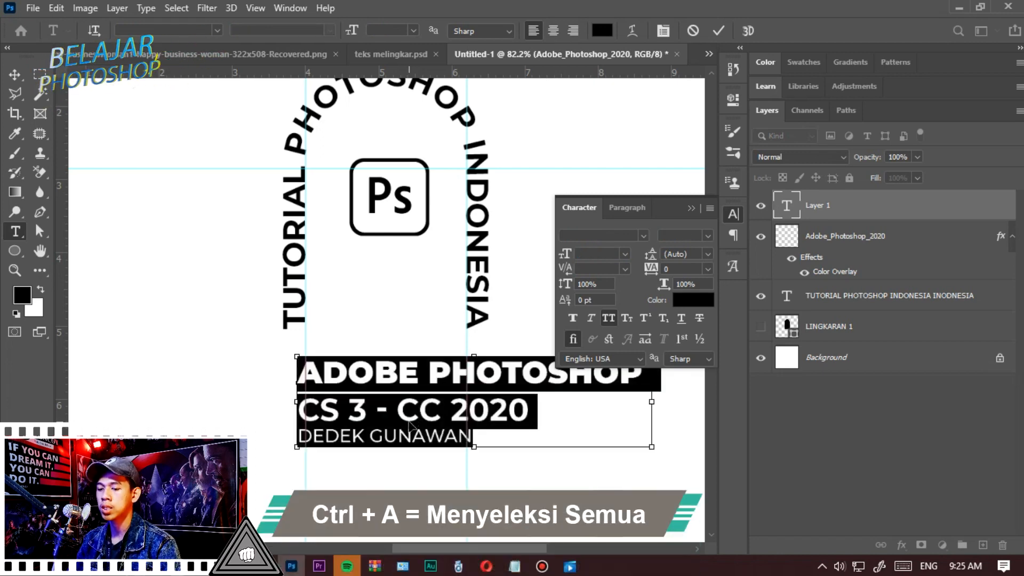
pyautogui.click(553, 30)
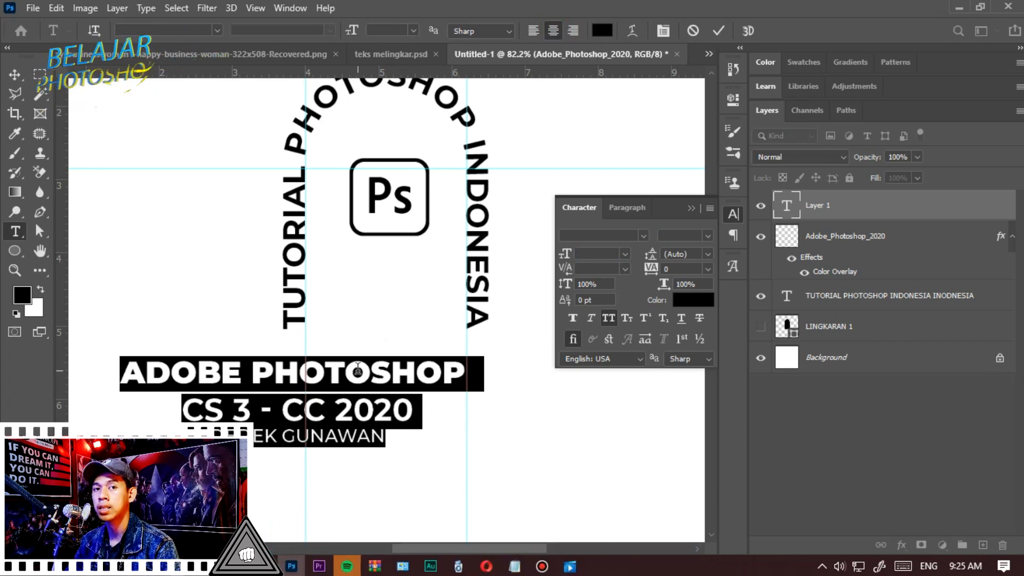
pyautogui.click(719, 33)
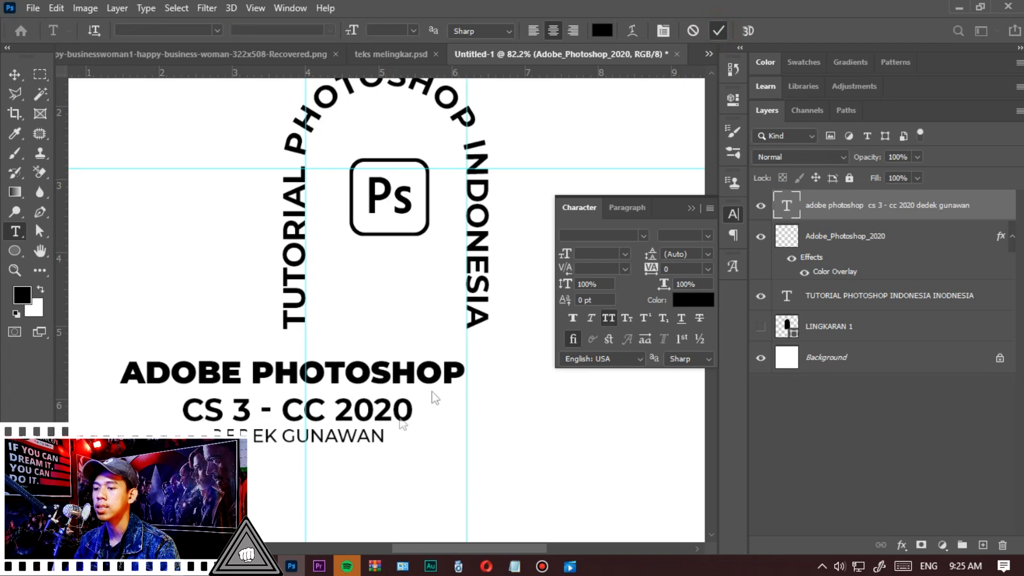
# Move the three-line text block under the arch and scale it proportionally to about 72%
pyautogui.press('v')
pyautogui.moveTo(377, 390); pyautogui.dragTo(458, 376)
pyautogui.hotkey('ctrl', 't')
pyautogui.scroll(-2, 533, 363)
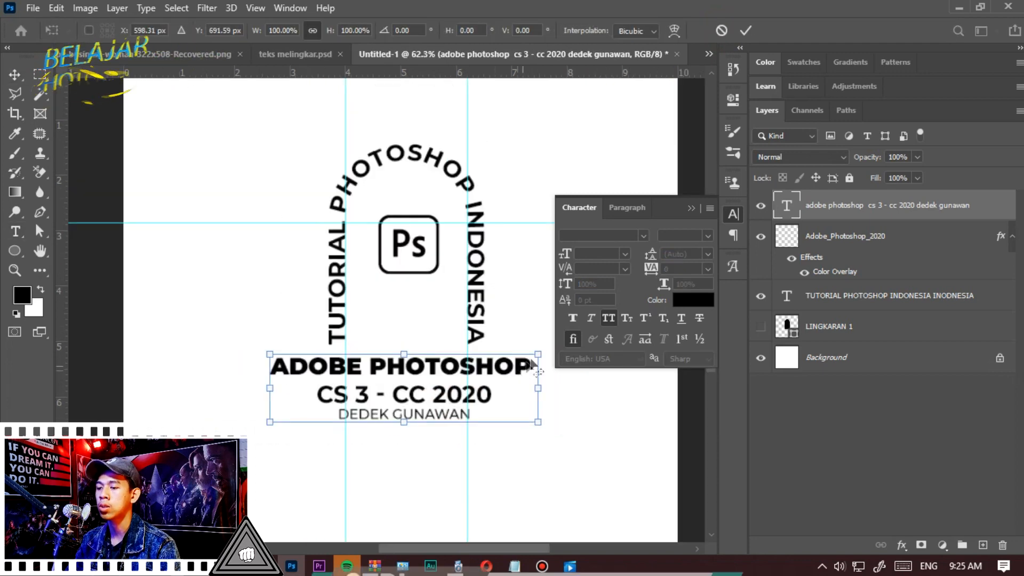
pyautogui.moveTo(536, 355); pyautogui.dragTo(488, 359)
pyautogui.press('Return')
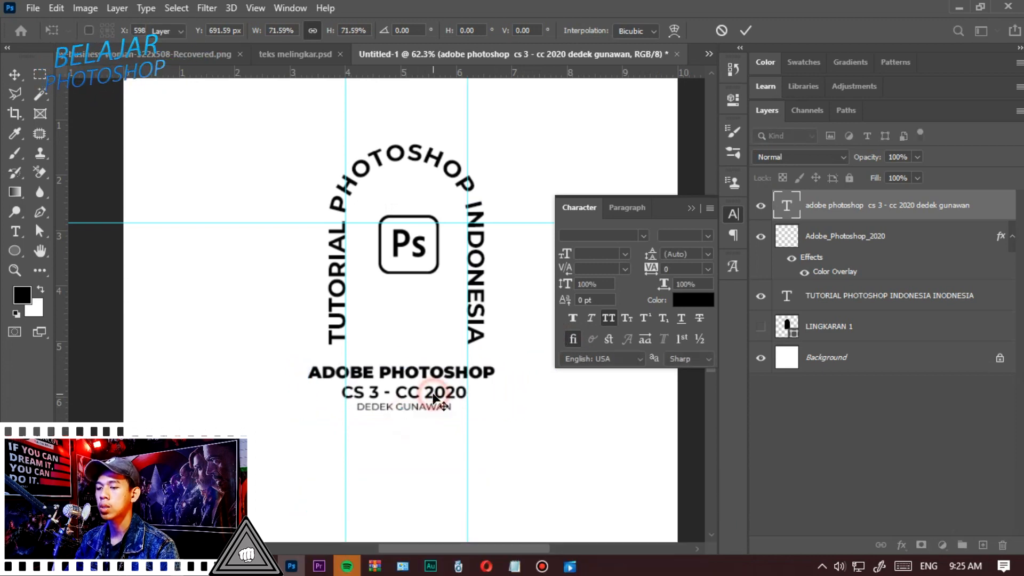
# Move the three-line text block slightly up, closer to the ends of the arched text
pyautogui.scroll(3, 435, 395)
pyautogui.moveTo(436, 418); pyautogui.dragTo(436, 408)
pyautogui.hotkey('alt', 'shift')
pyautogui.scroll(-1, 436, 404)
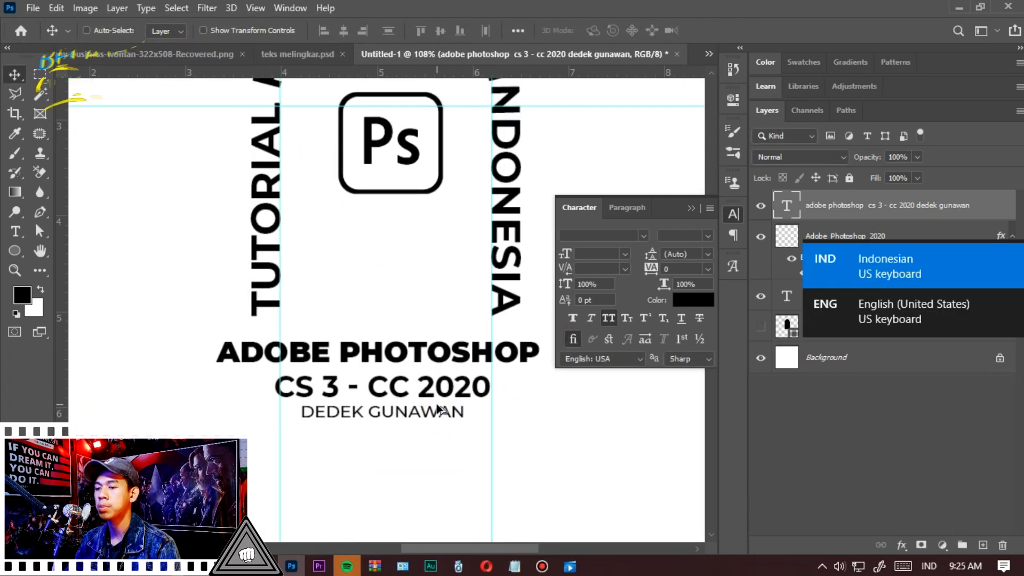
pyautogui.scroll(-5, 421, 394)
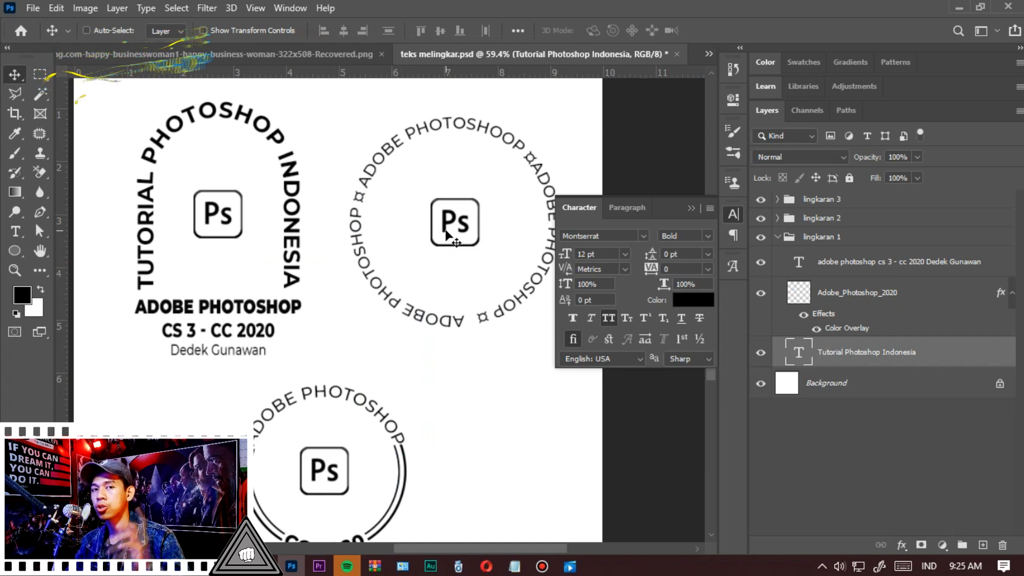
# Return to the Untitled-1 document, group all layers above the background and rename the group as LINGKARAN 1
pyautogui.click(709, 54)
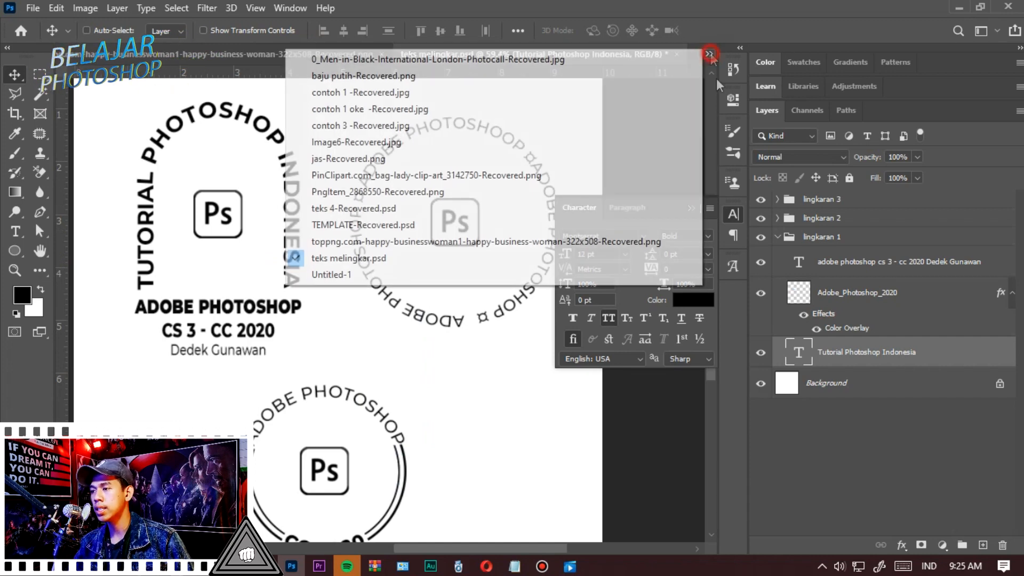
pyautogui.click(618, 274)
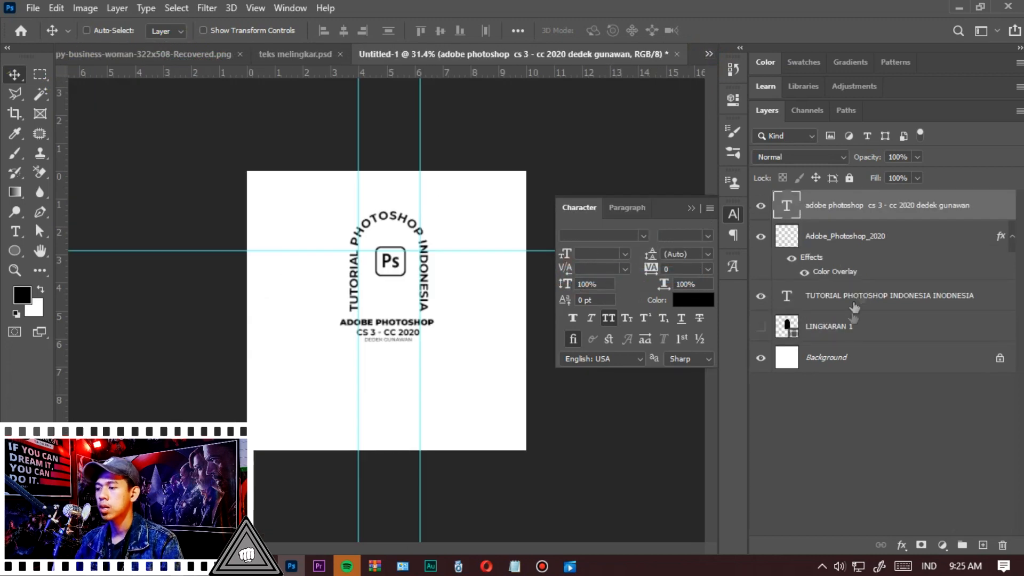
pyautogui.keyDown('shift'); pyautogui.click(873, 326); pyautogui.keyUp('shift')
pyautogui.hotkey('ctrl', 'g')
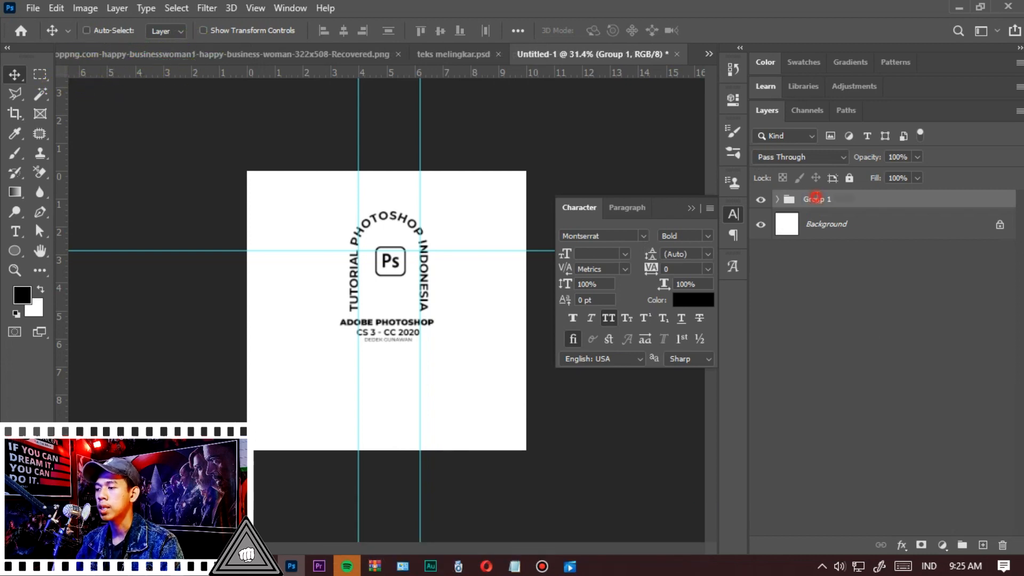
pyautogui.doubleClick(814, 198)
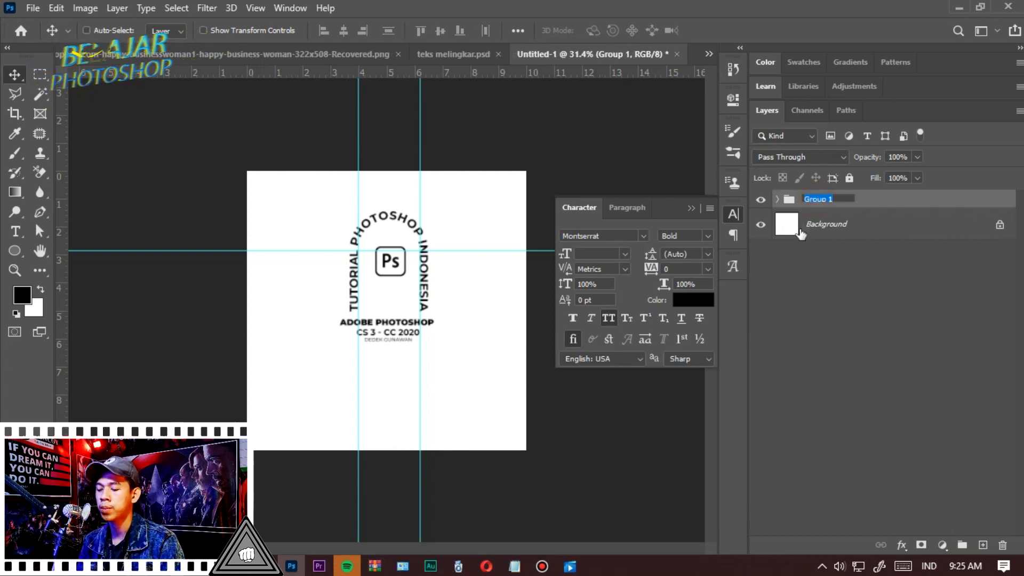
pyautogui.write('LINGKARAN 1')
pyautogui.press('Return')
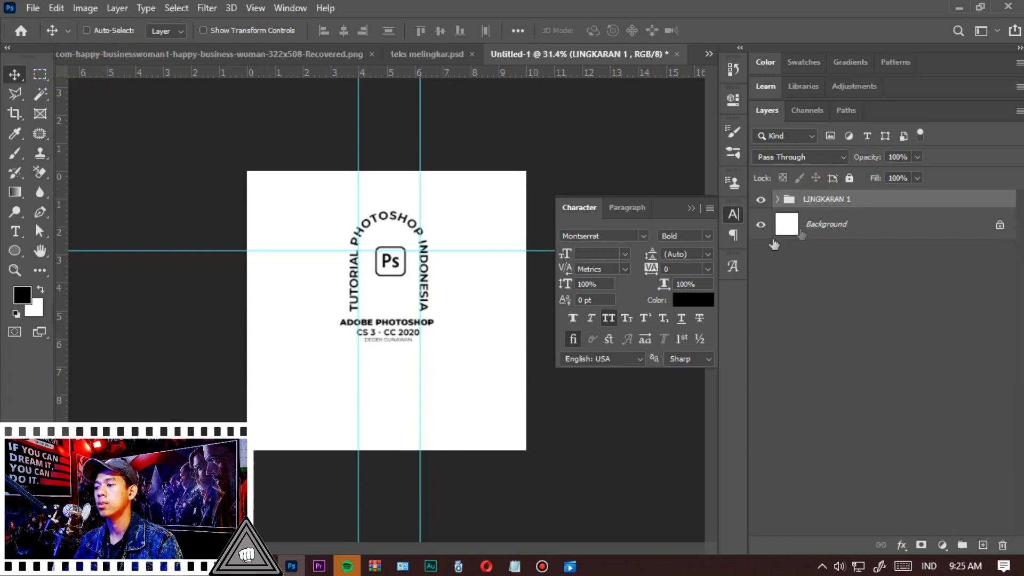
# Move the LINGKARAN 1 group from the center to the left half of the canvas
pyautogui.hotkey('ctrl', '+')
pyautogui.moveTo(469, 274); pyautogui.dragTo(361, 270)
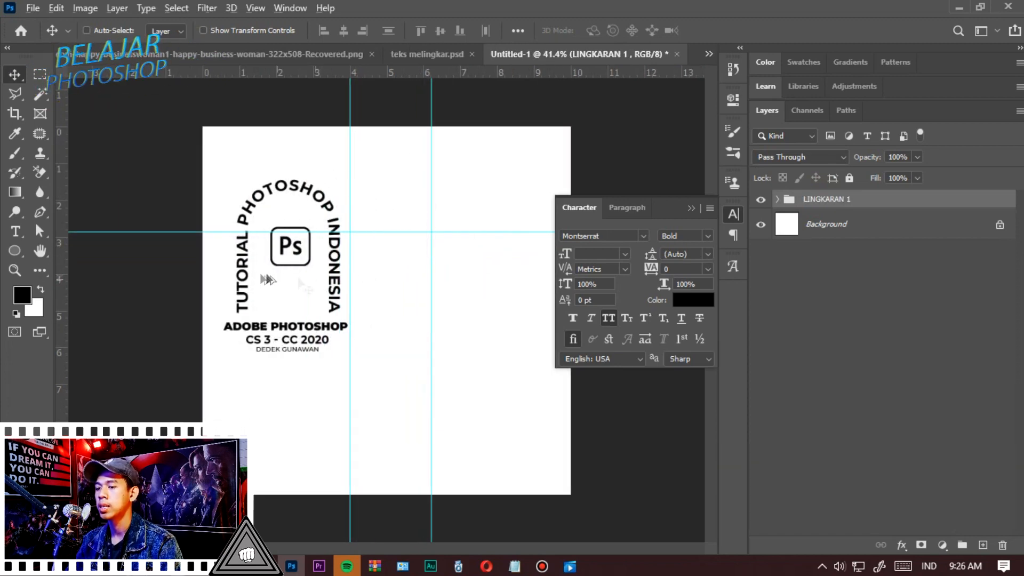
pyautogui.hotkey('ctrl', '-')
pyautogui.hotkey('ctrl', '-')
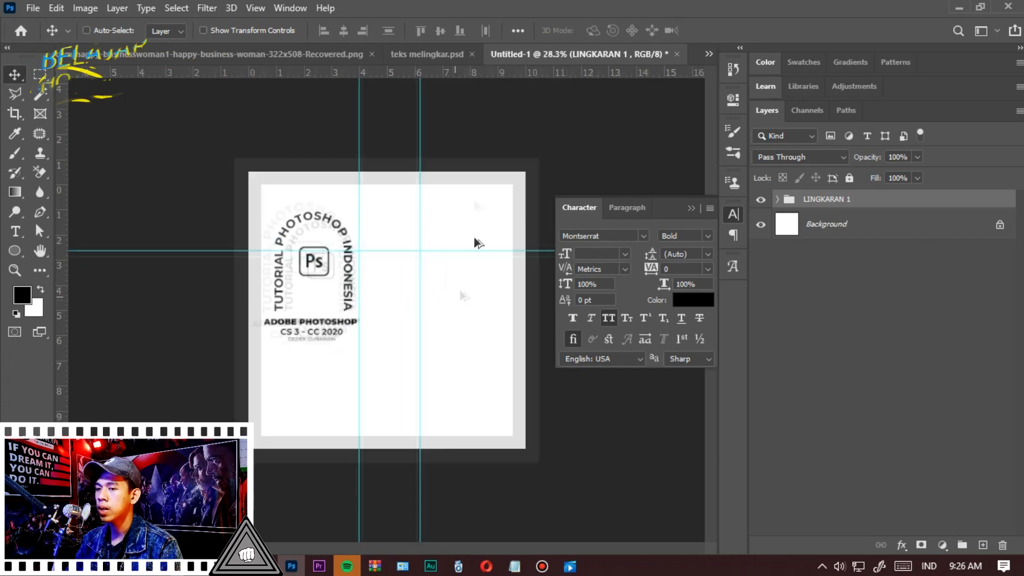
pyautogui.hotkey('ctrl', '+')
# Check the example badges in teks melingkar.psd, then draw a circle about 481 px wide beside the first badge in Untitled-1 with the Ellipse tool
pyautogui.click(431, 53)
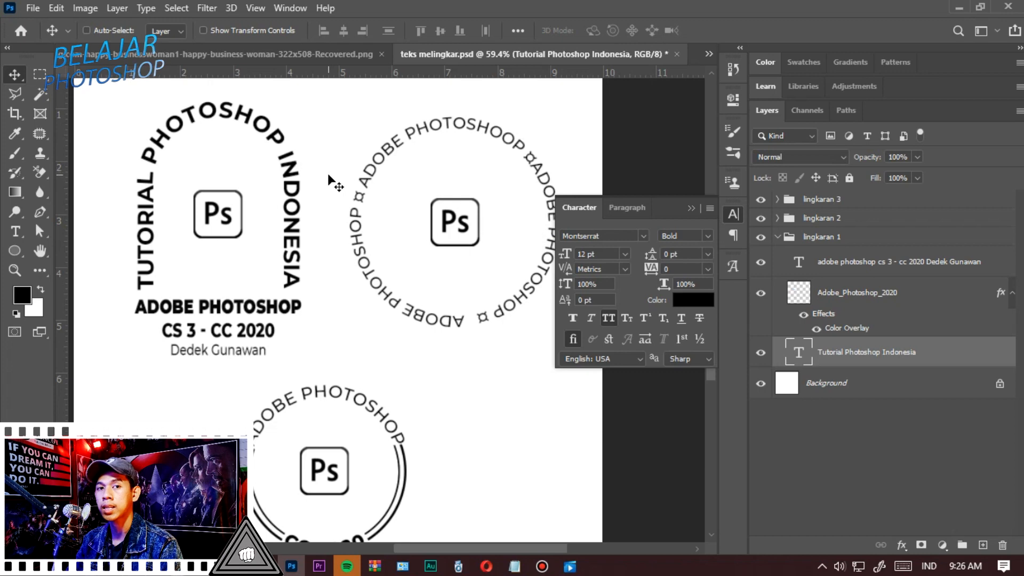
pyautogui.click(709, 53)
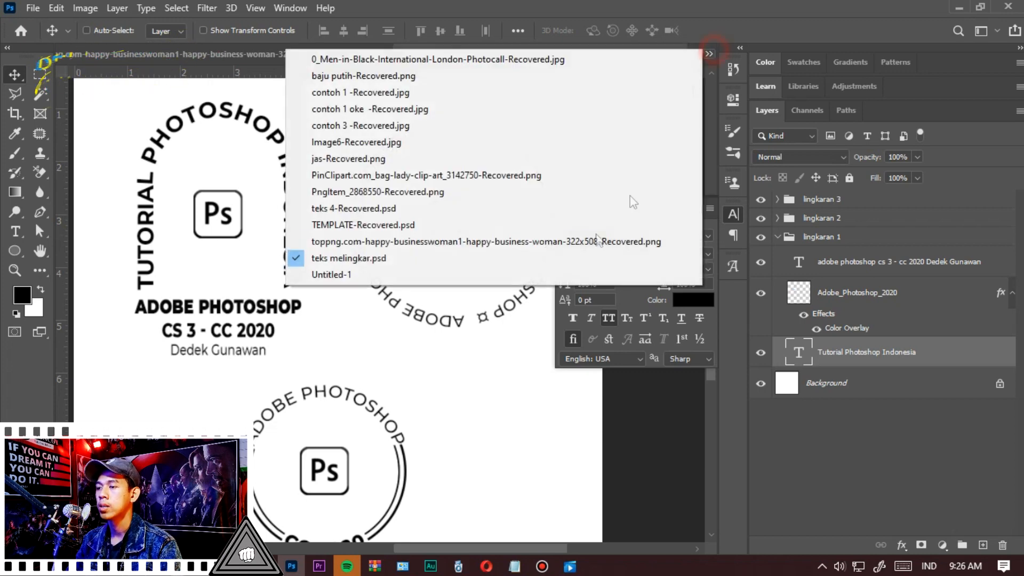
pyautogui.click(564, 274)
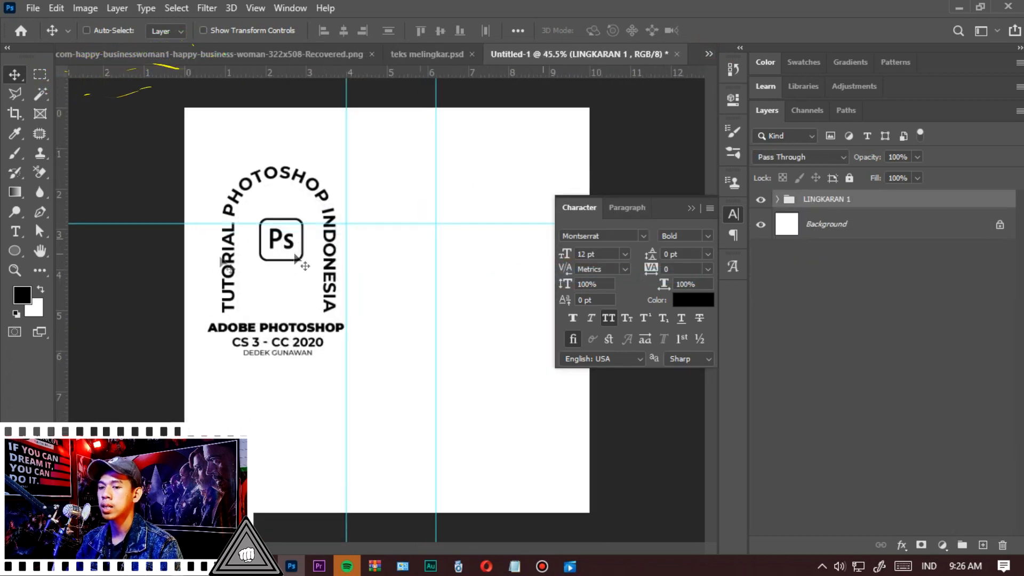
pyautogui.rightClick(15, 251)
pyautogui.click(63, 280)
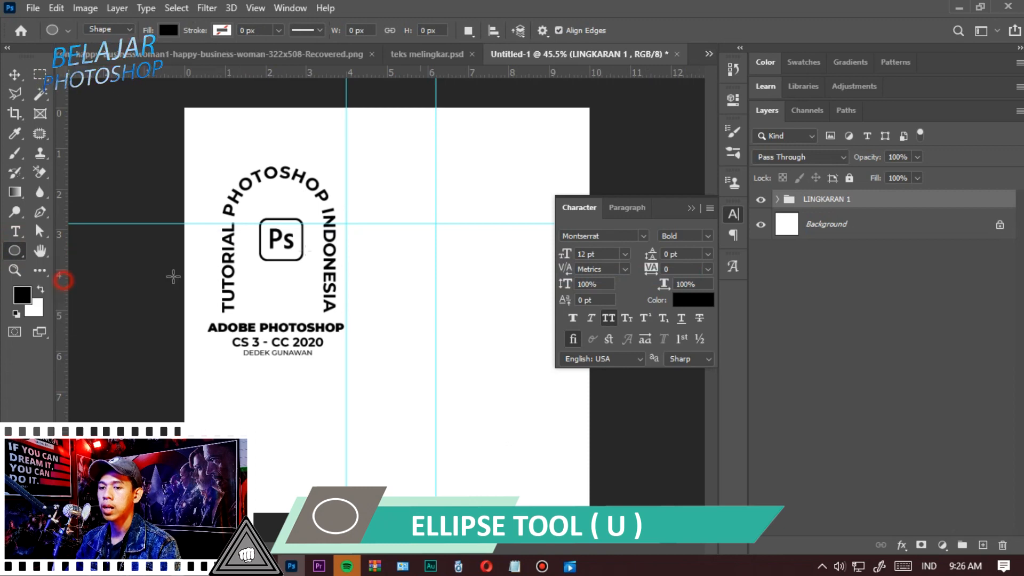
pyautogui.moveTo(395, 168); pyautogui.dragTo(558, 414)
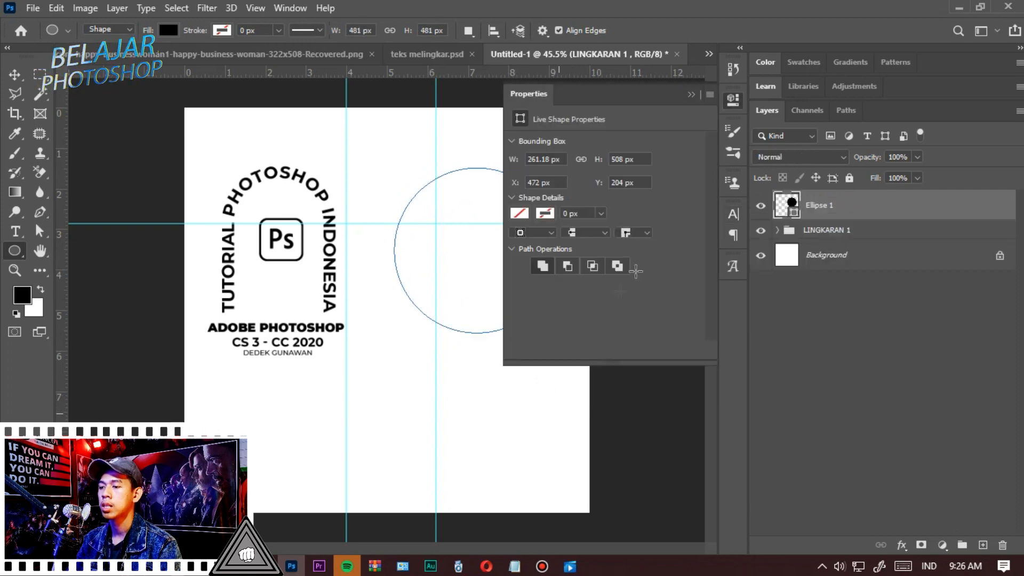
# Remove the circle's fill and give it a black 3 px stroke
pyautogui.click(517, 215)
pyautogui.click(528, 242)
pyautogui.press('v')
pyautogui.scroll(3, 479, 176)
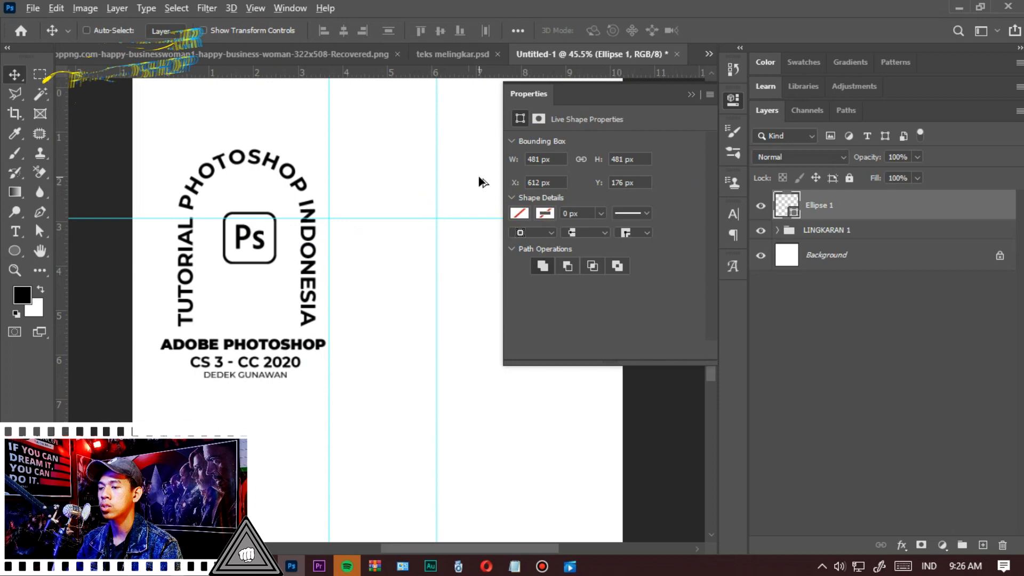
pyautogui.click(548, 214)
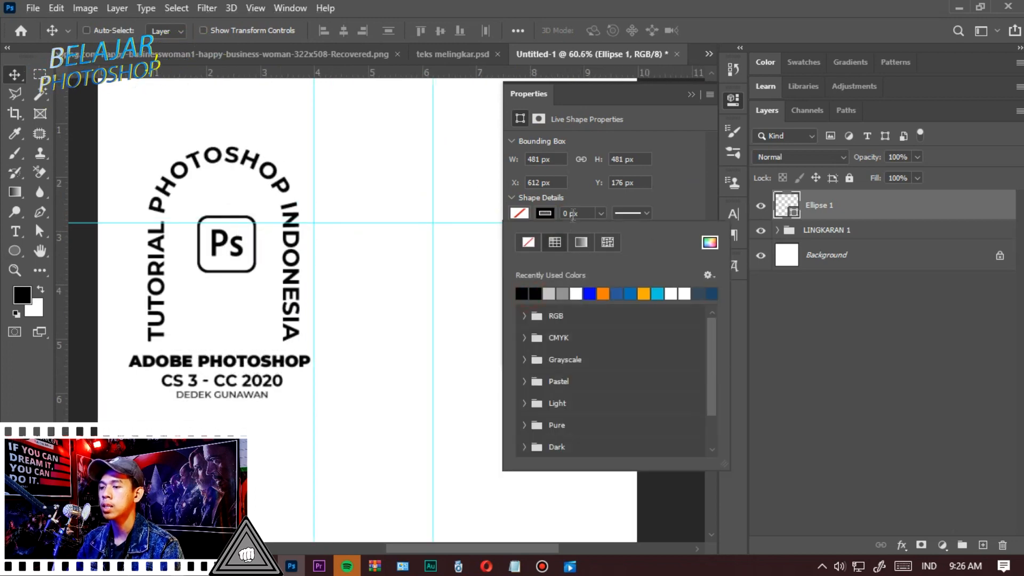
pyautogui.doubleClick(531, 294)
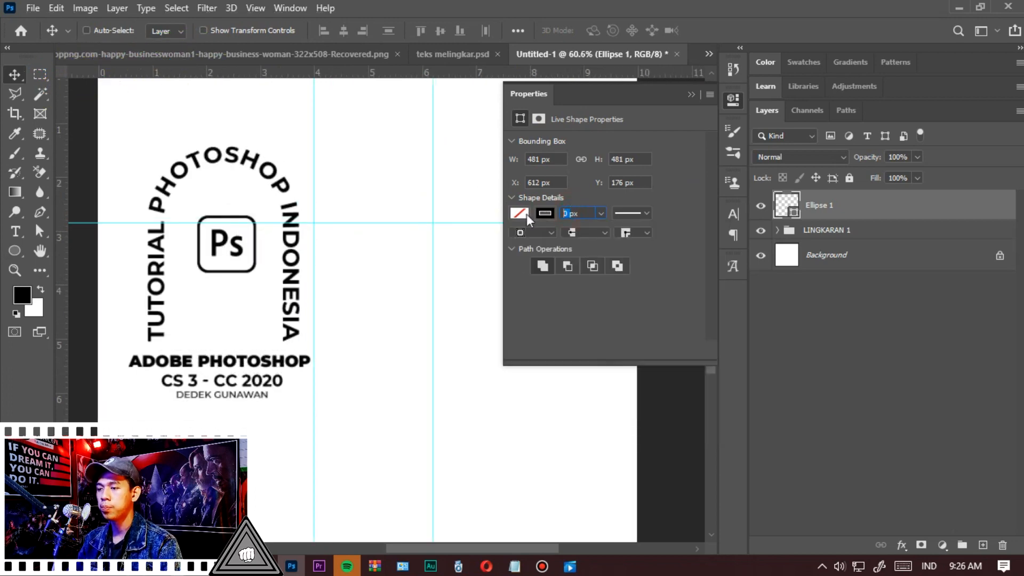
pyautogui.write('3')
pyautogui.press('Return')
pyautogui.click(691, 95)
# Move the circle slightly left and down within the right half of the canvas
pyautogui.scroll(3, 534, 224)
pyautogui.moveTo(499, 137); pyautogui.dragTo(487, 161)
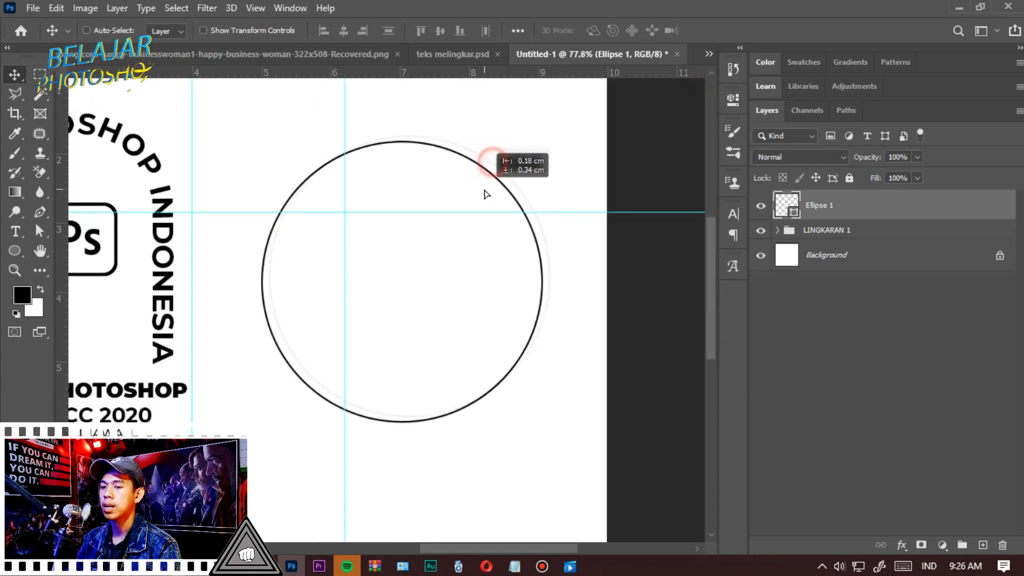
pyautogui.scroll(-4, 503, 262)
pyautogui.scroll(3, 450, 275)
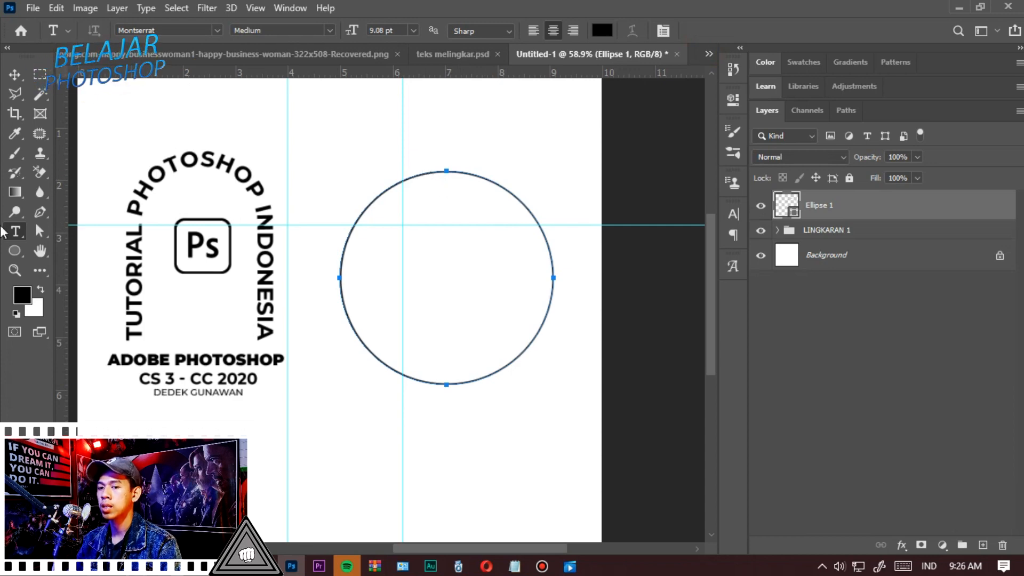
# Place horizontal text reading ADOBE PHOTOSHOP along the top of the circle's path, replacing the placeholder text, and commit it
pyautogui.rightClick(14, 232)
pyautogui.click(88, 232)
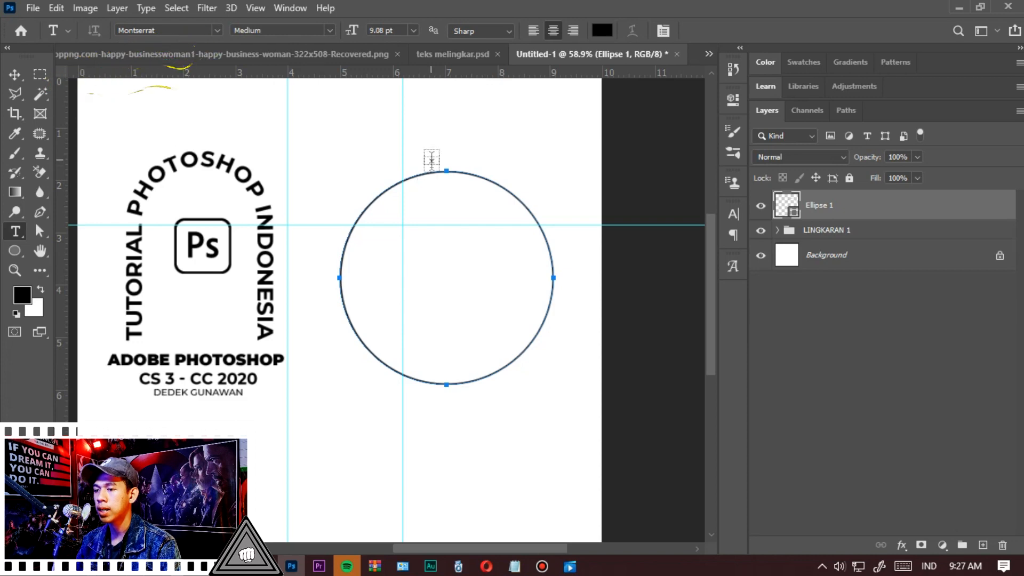
pyautogui.click(431, 168)
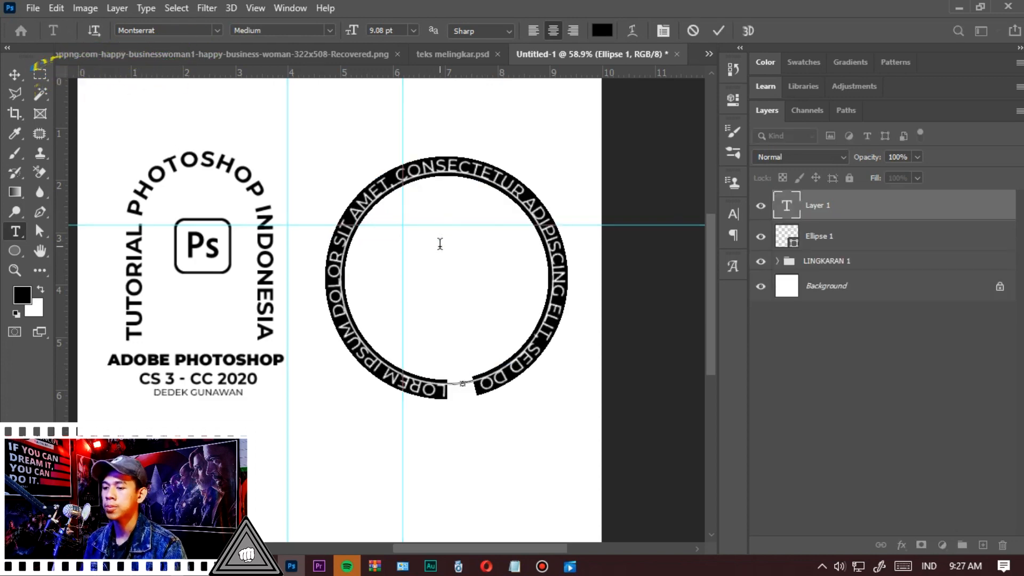
pyautogui.press('BackSpace')
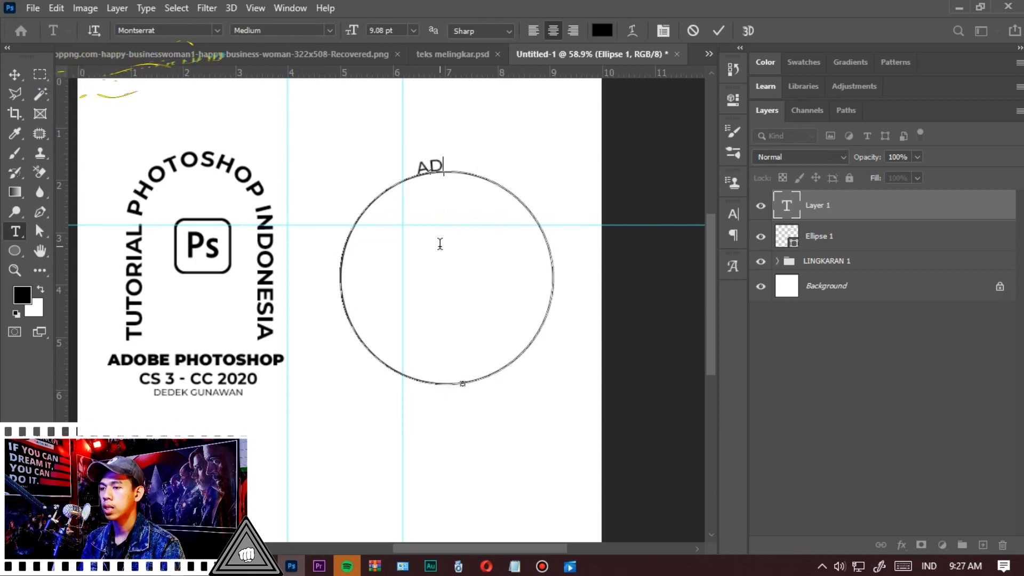
pyautogui.write('ADOBE PHOTOSHOP')
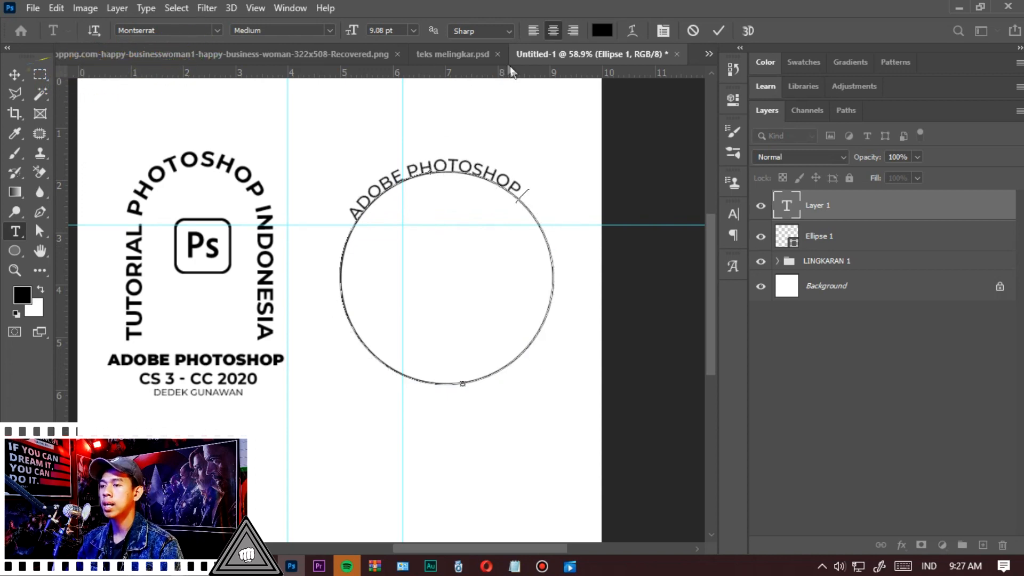
pyautogui.click(291, 8)
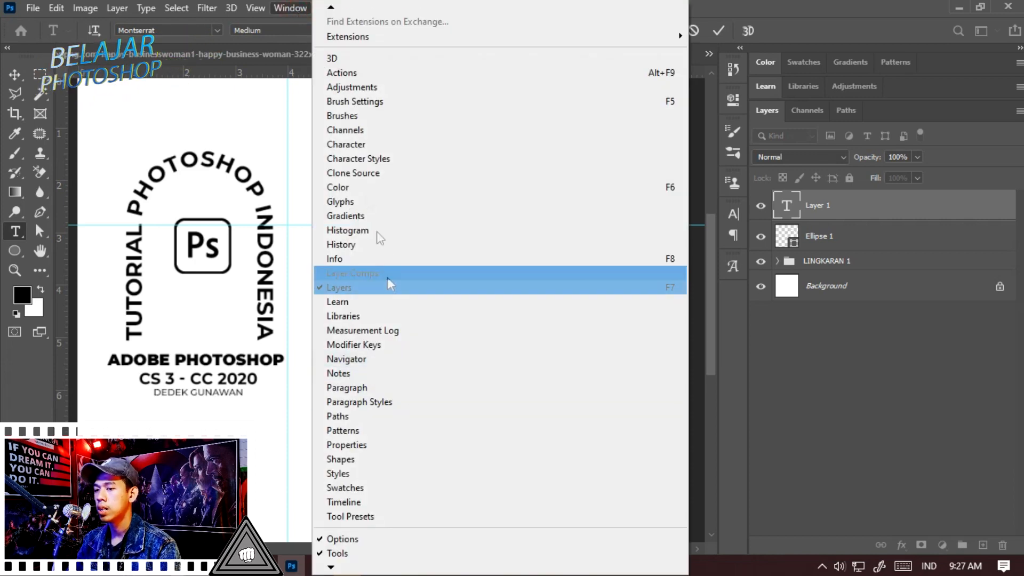
pyautogui.click(288, 110)
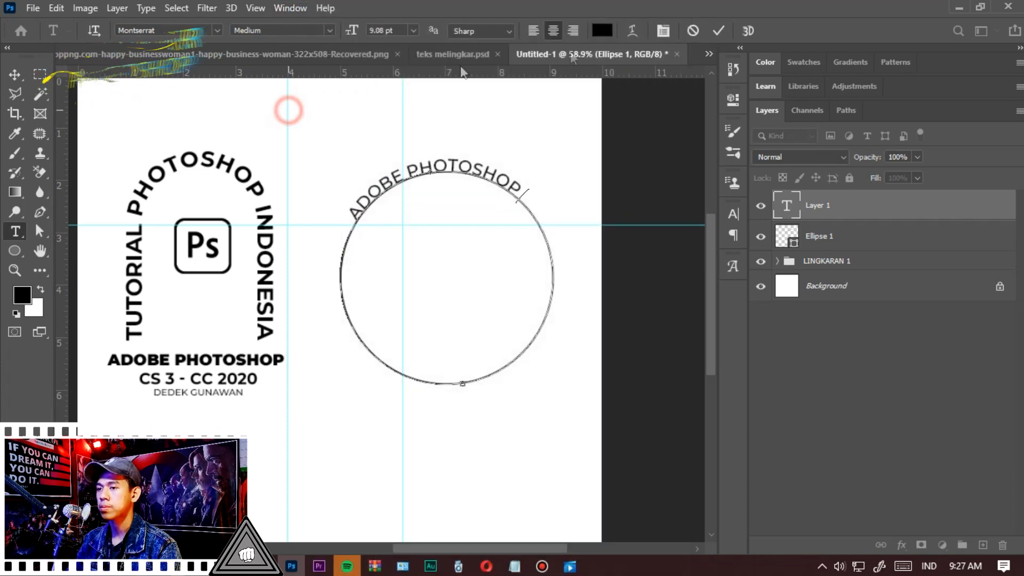
pyautogui.click(719, 31)
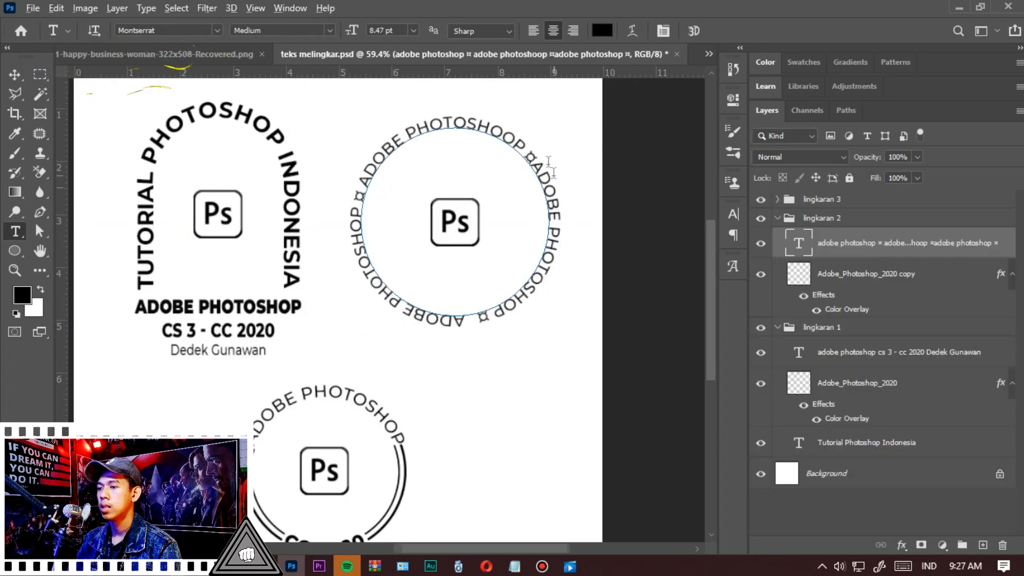
# Check the separator symbol in teks melingkar.psd, then insert the Montserrat Medium ¤ glyph after ADOBE PHOTOSHOP in Untitled-1's circular text
pyautogui.scroll(5, 517, 159)
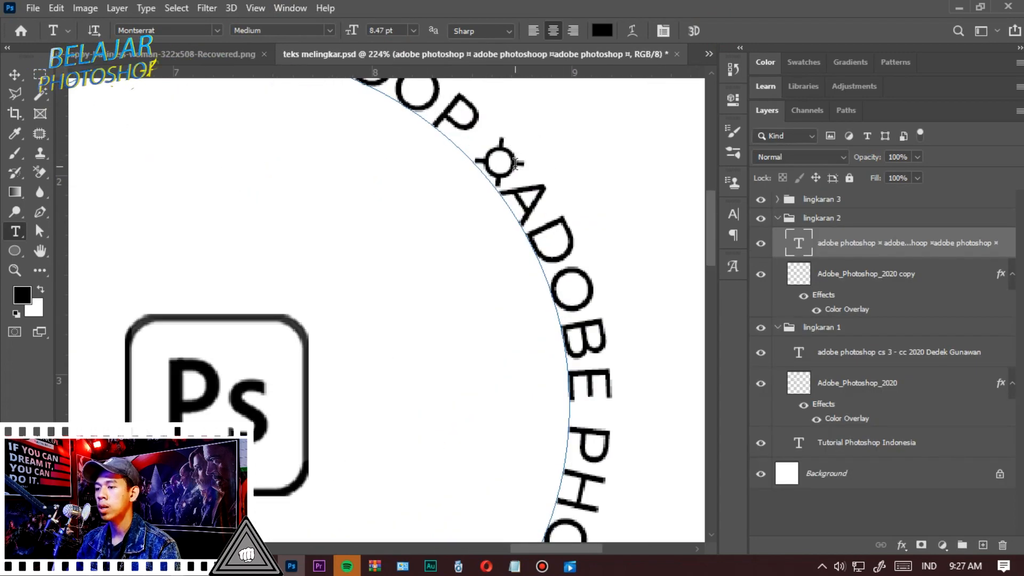
pyautogui.scroll(-5, 515, 162)
pyautogui.click(711, 55)
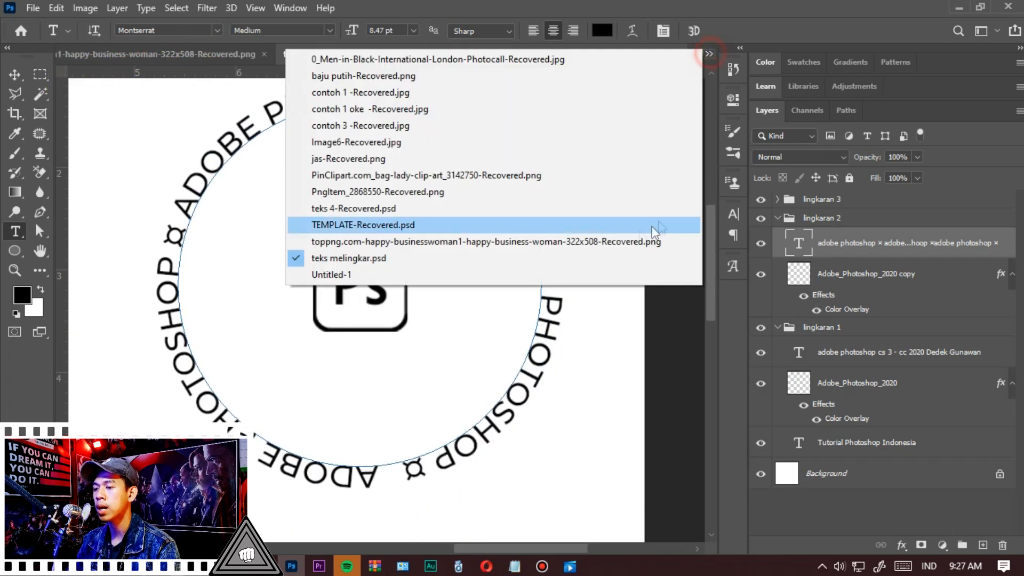
pyautogui.click(599, 273)
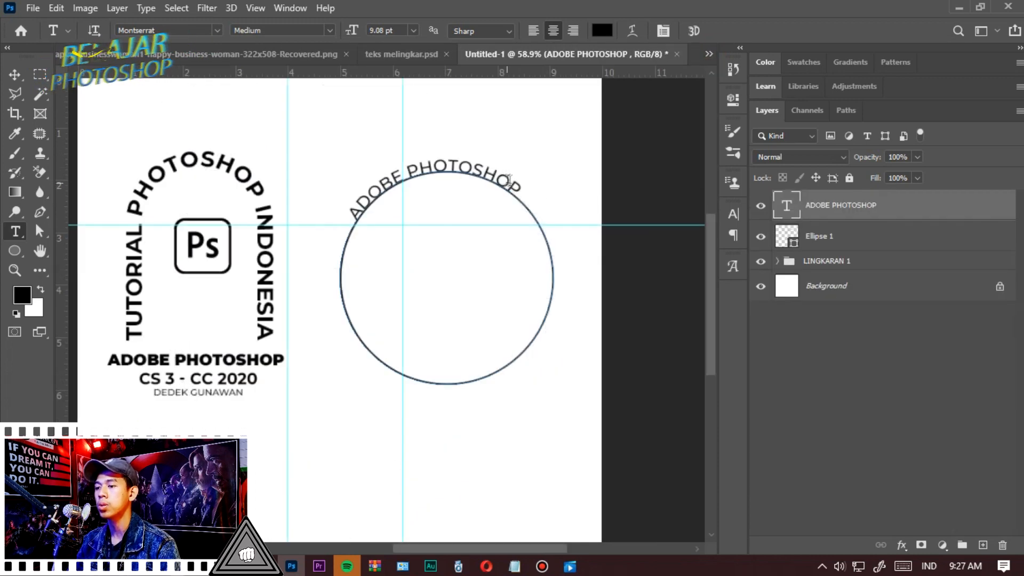
pyautogui.click(516, 185)
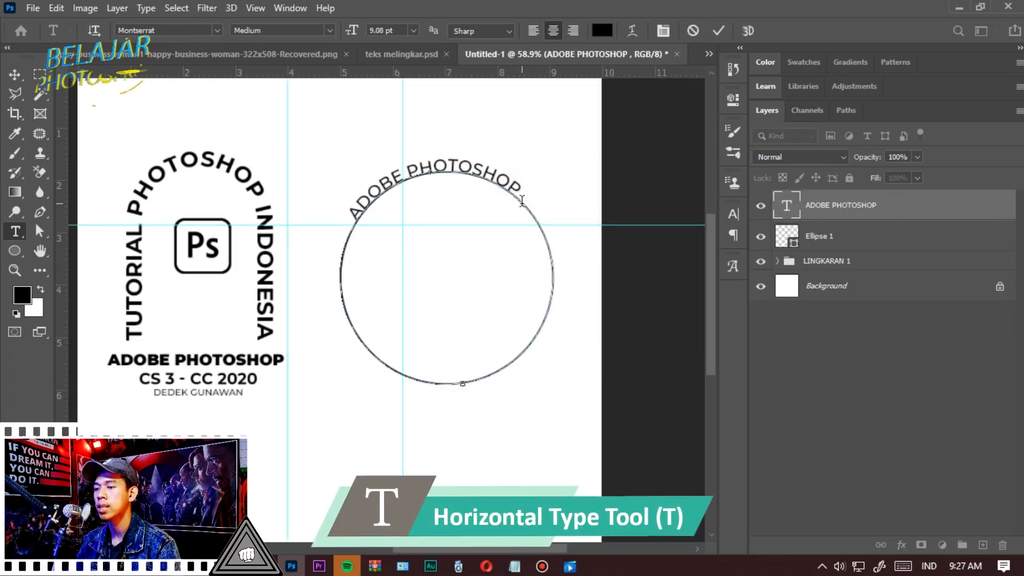
pyautogui.click(515, 182)
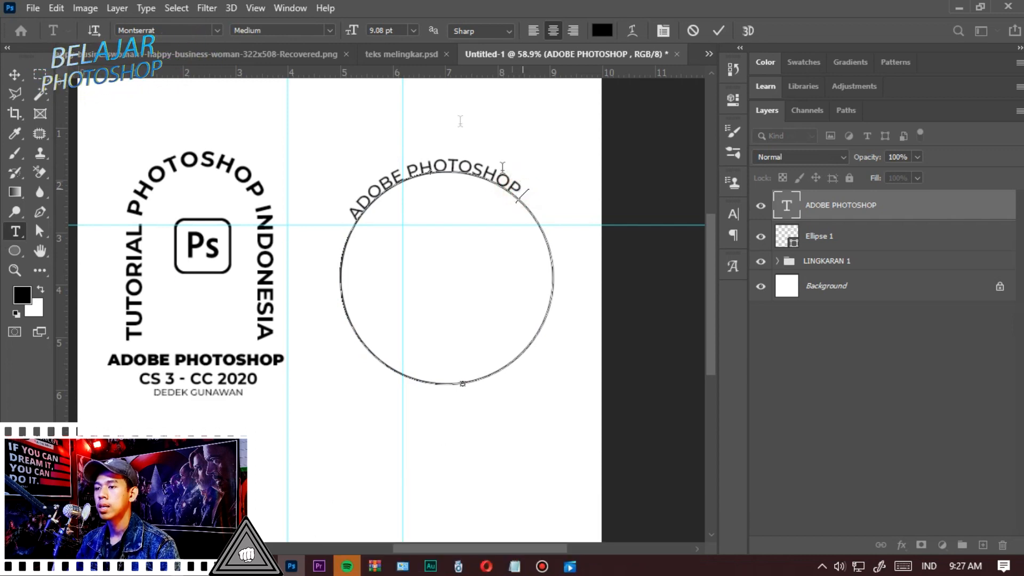
pyautogui.click(290, 8)
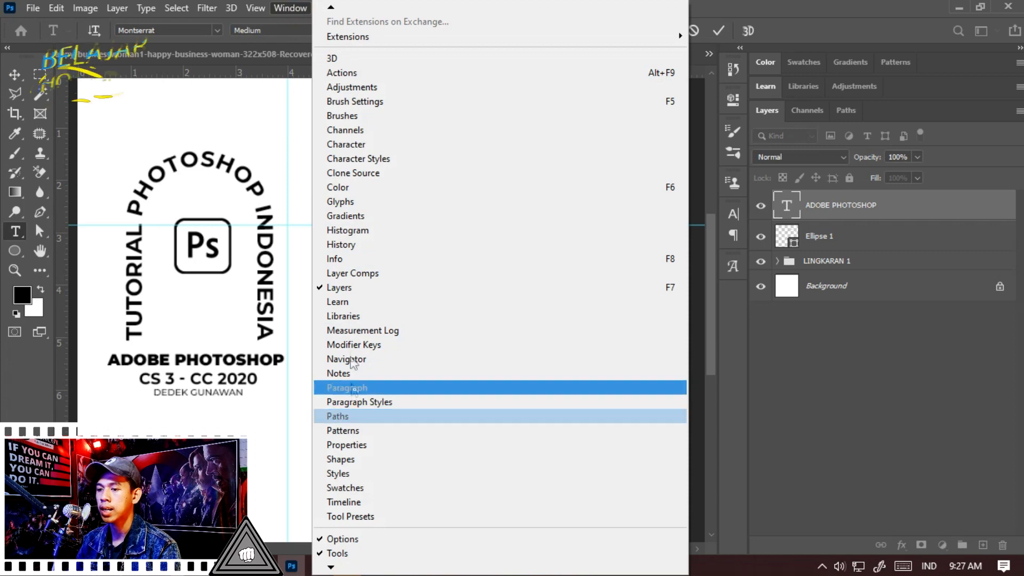
pyautogui.click(349, 211)
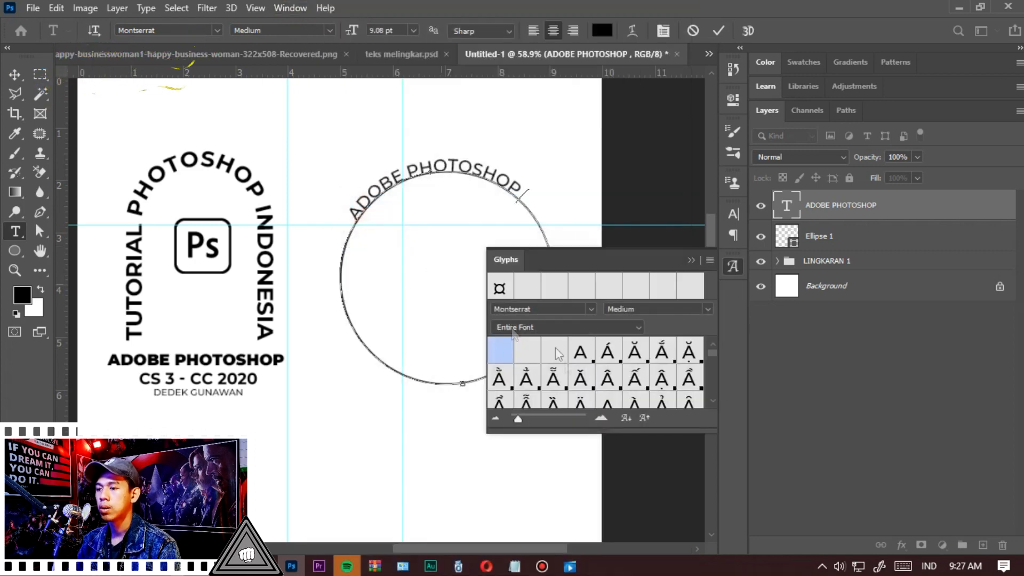
pyautogui.scroll(-10, 549, 344)
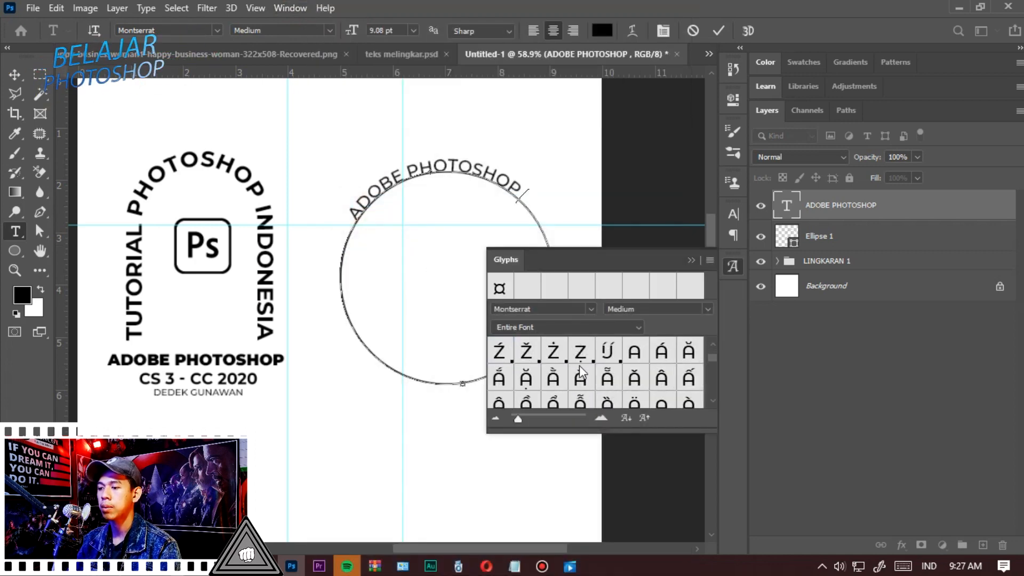
pyautogui.scroll(-10, 680, 363)
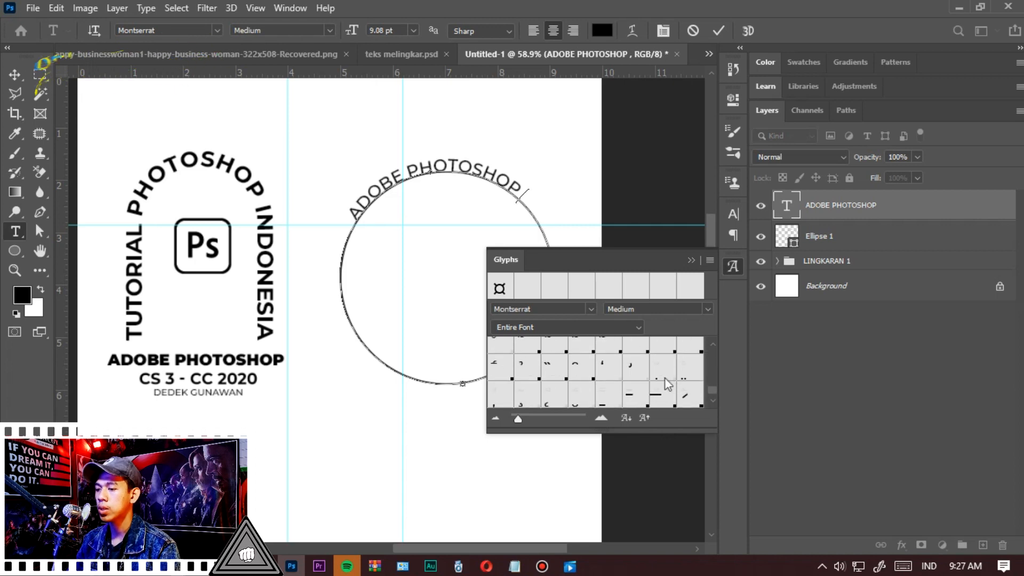
pyautogui.scroll(3, 666, 383)
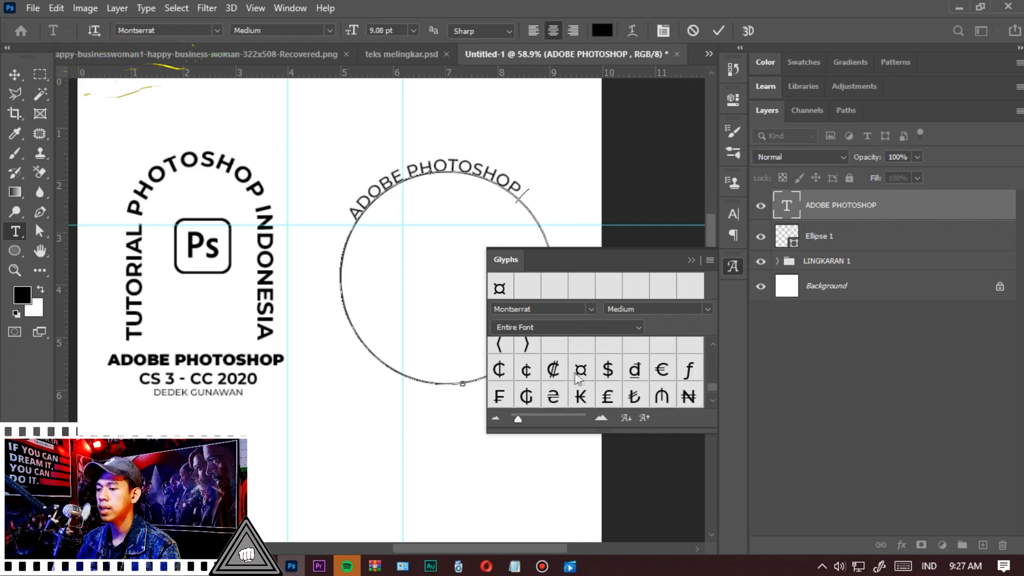
pyautogui.doubleClick(580, 371)
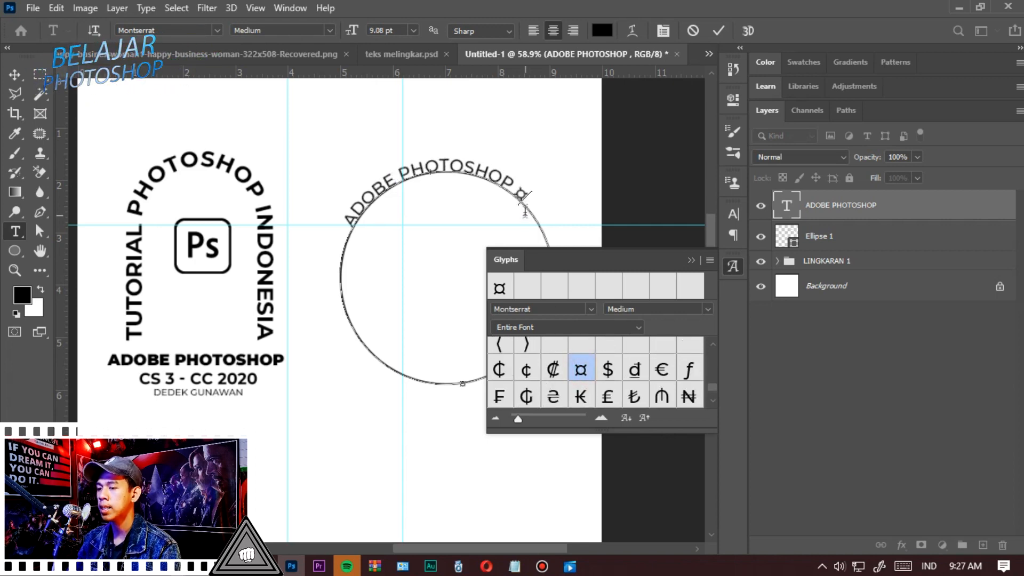
# Add a second ADOBE PHOTOSHOP after the ¤ symbol in the circular text, correcting the misspelled ending of PHOTOSHOP
pyautogui.write('ADOBE')
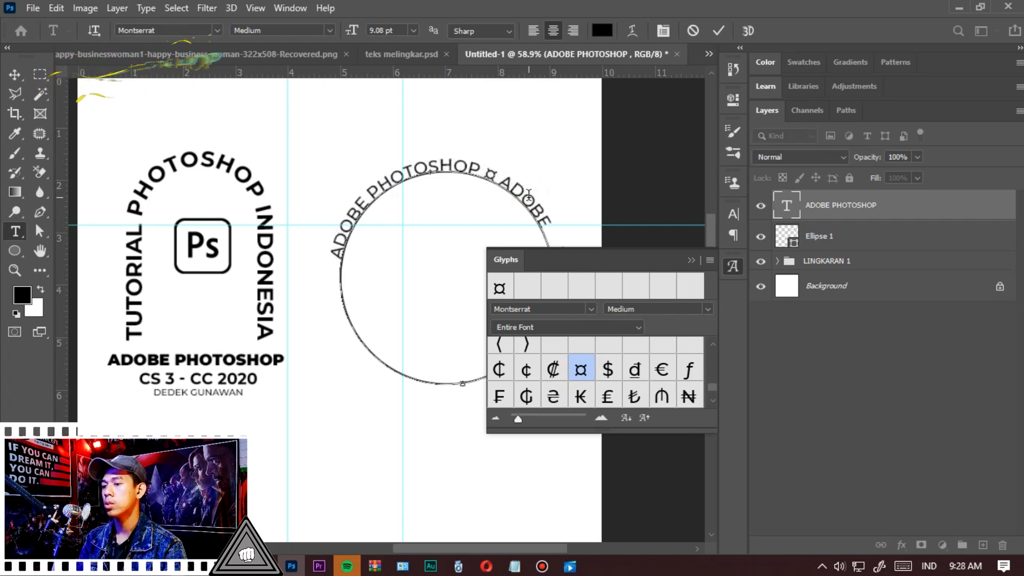
pyautogui.write('PHOTOHOSP')
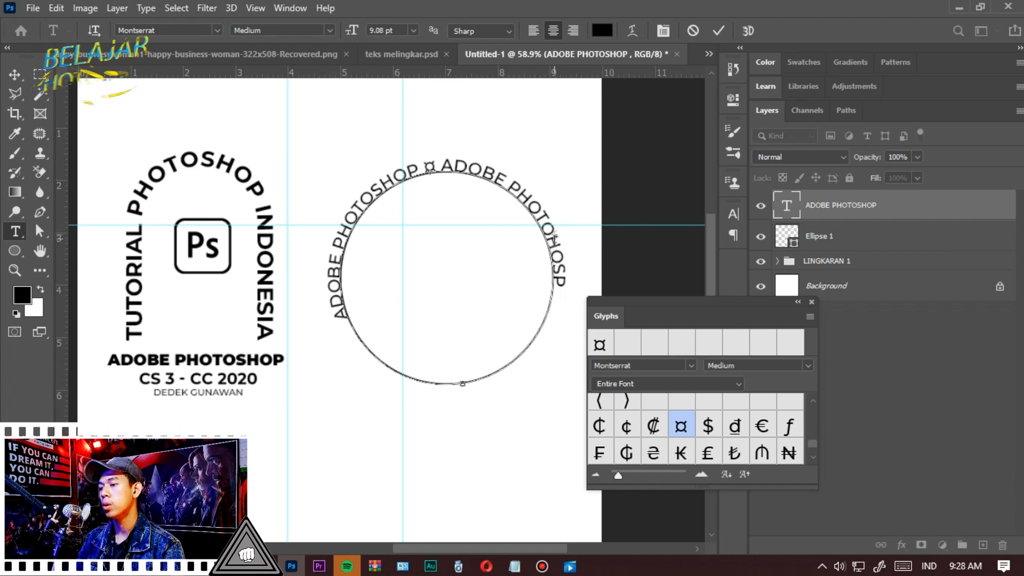
pyautogui.click(555, 243)
pyautogui.click(553, 237)
pyautogui.write('SHOP')
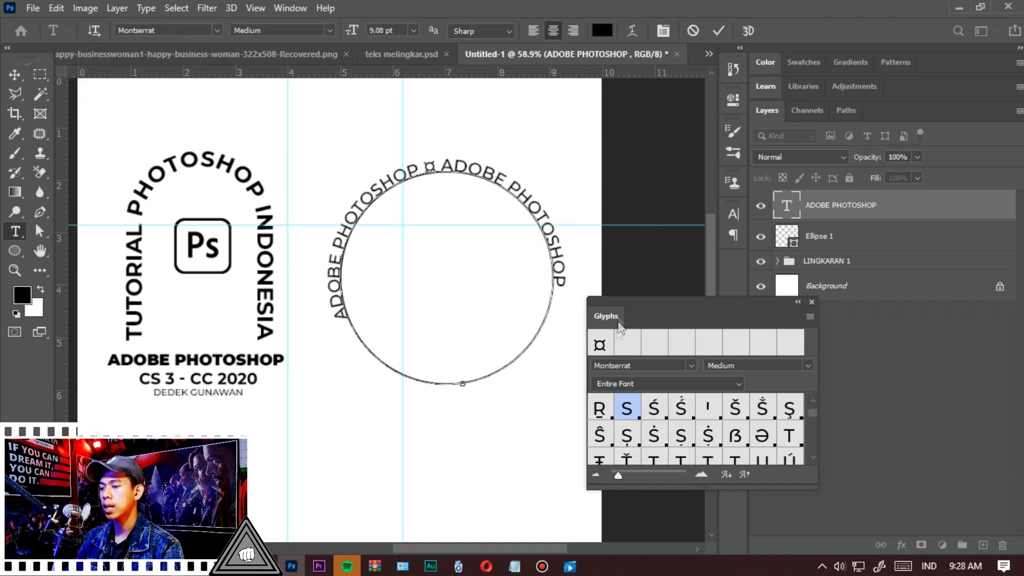
# Insert another ¤ glyph, a third ADOBE PHOTOSHOP and a closing ¤ glyph at the end of the circular text
pyautogui.click(600, 346)
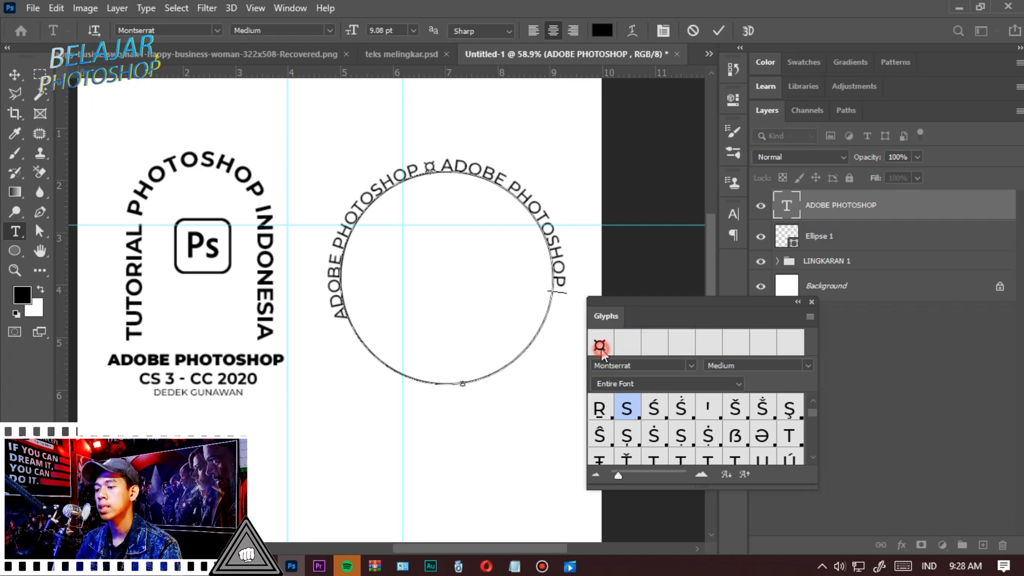
pyautogui.doubleClick(600, 347)
pyautogui.click(567, 309)
pyautogui.write('ADO')
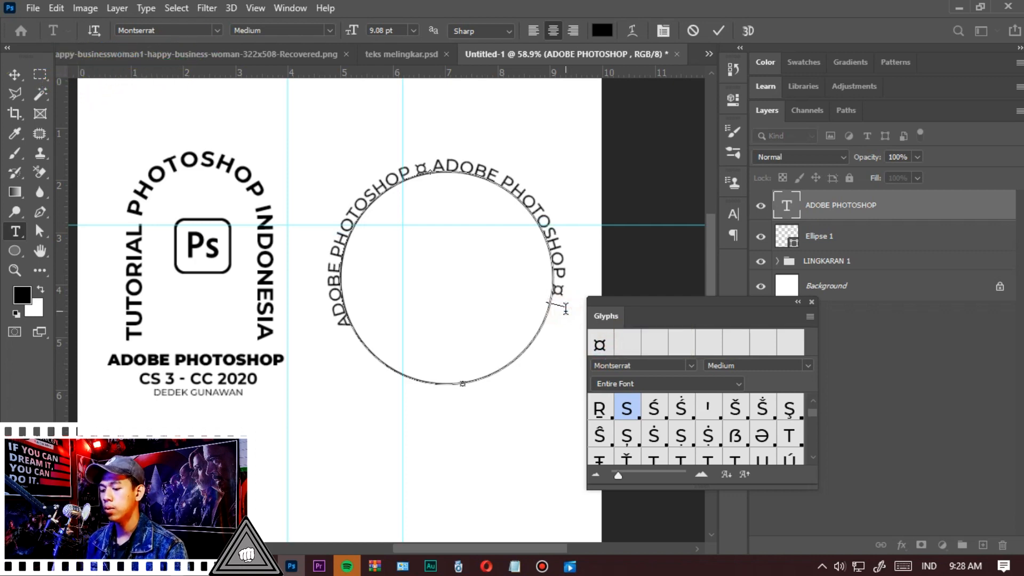
pyautogui.write('BE')
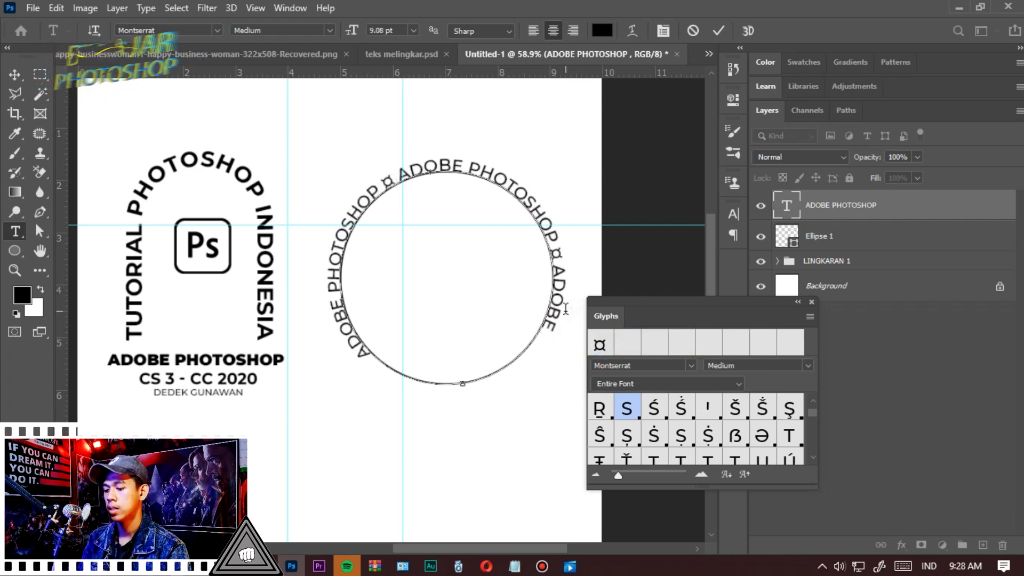
pyautogui.write(' PHOTOSHOP')
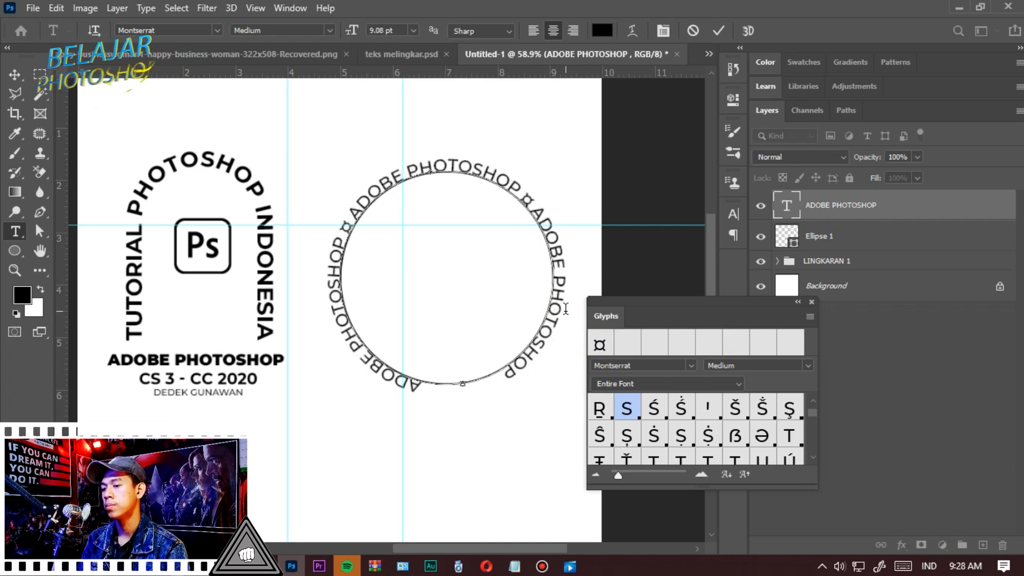
pyautogui.click(599, 345)
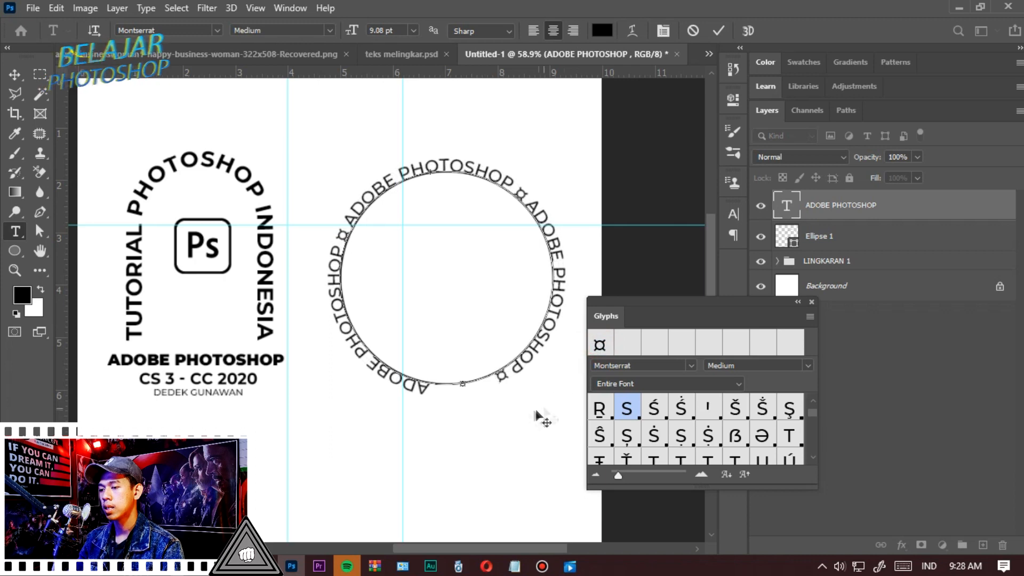
# Set all of the circular text to 10 pt, commit it, and hide the Ellipse 1 circle
pyautogui.hotkey('ctrl', 'a')
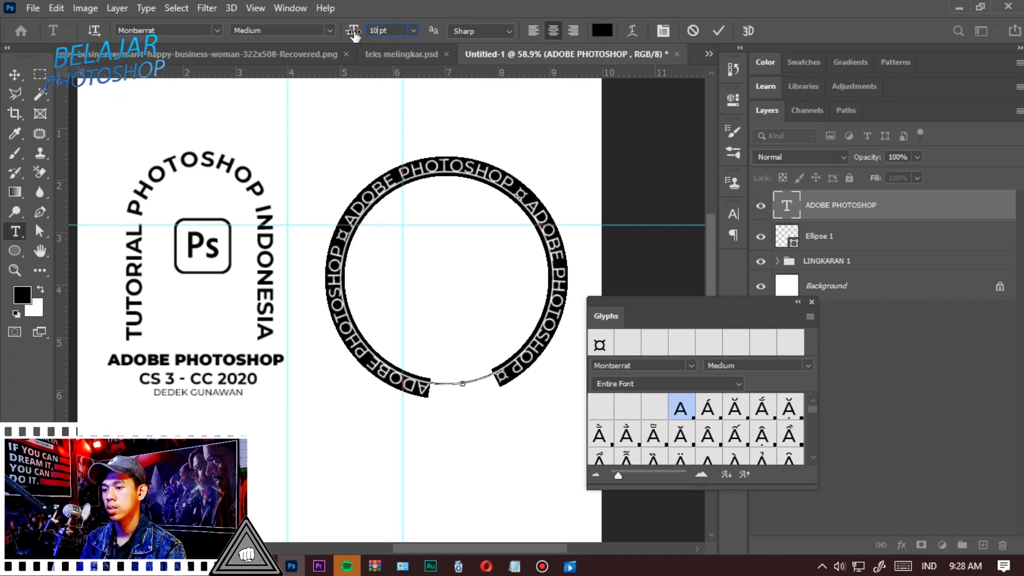
pyautogui.press('Return')
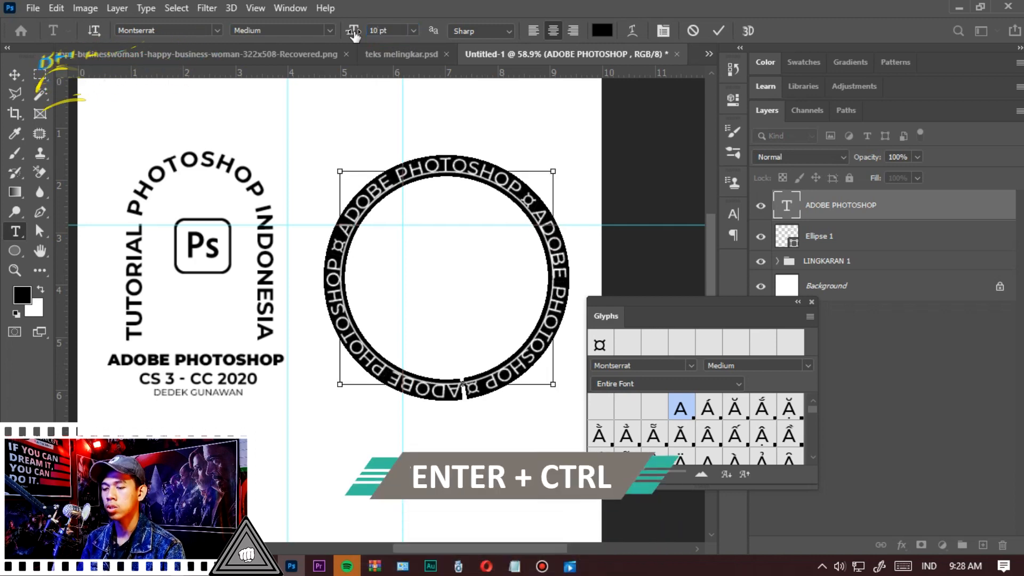
pyautogui.hotkey('ctrl', 'Return')
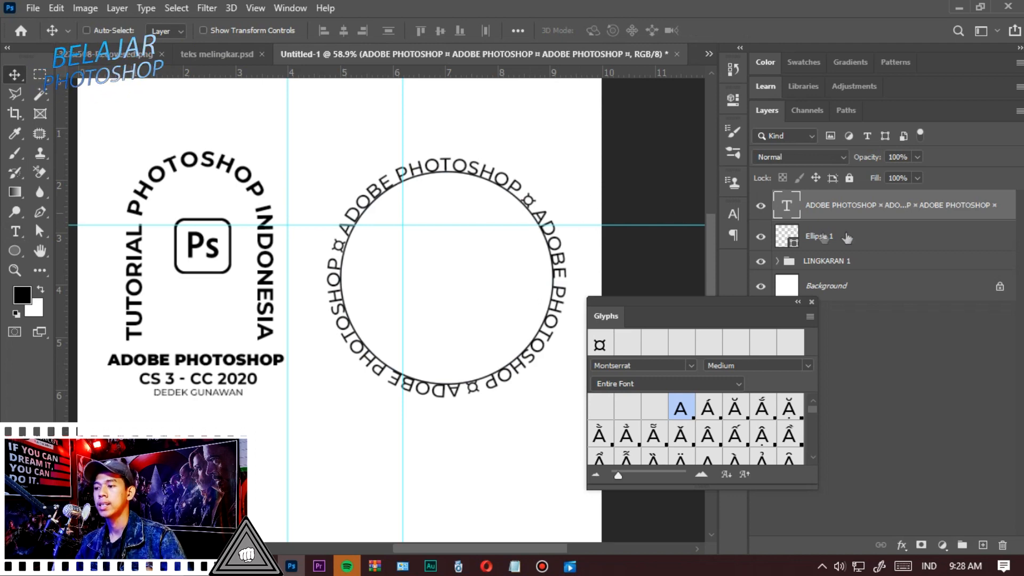
pyautogui.click(761, 236)
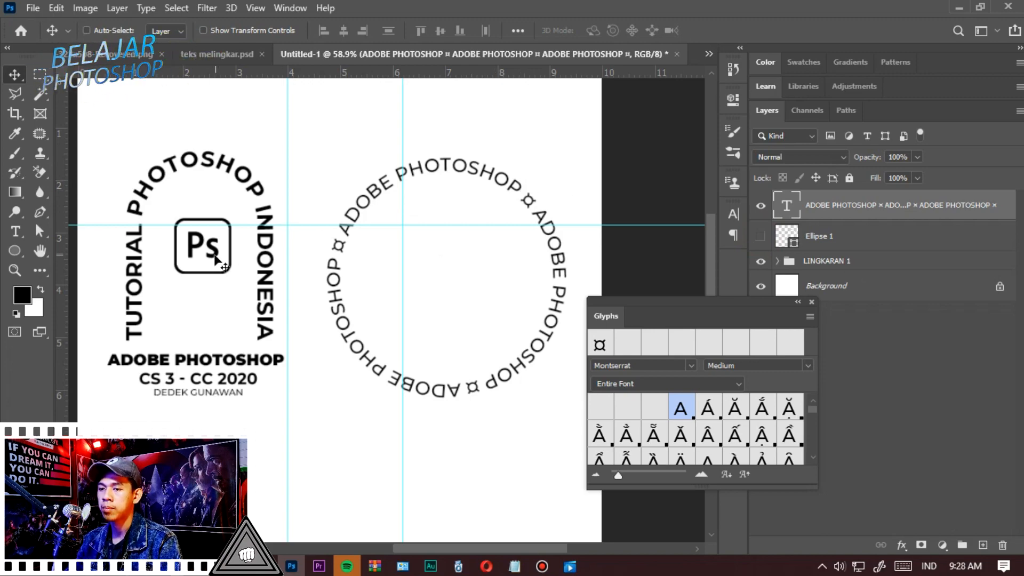
# Duplicate the Adobe_Photoshop_2020 logo from the arched badge and place the copy in the middle of the circular text
pyautogui.scroll(5, 216, 260)
pyautogui.scroll(-3, 219, 254)
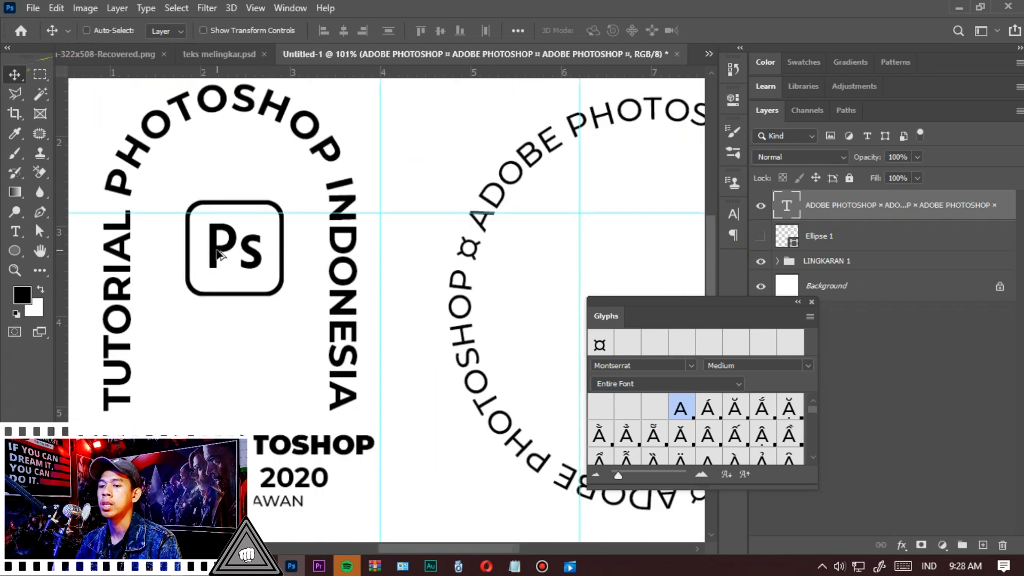
pyautogui.scroll(2, 219, 254)
pyautogui.click(811, 301)
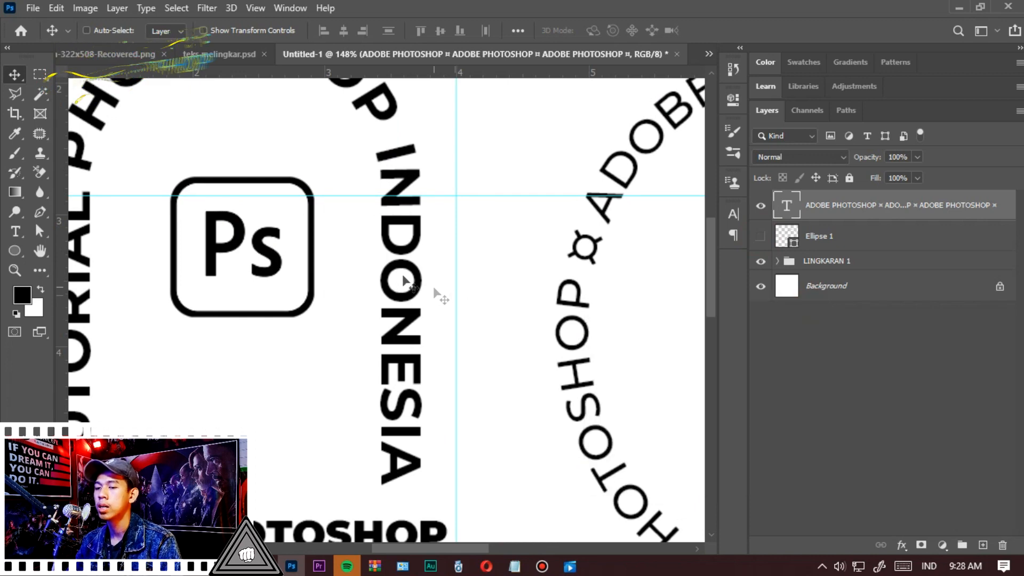
pyautogui.rightClick(267, 255)
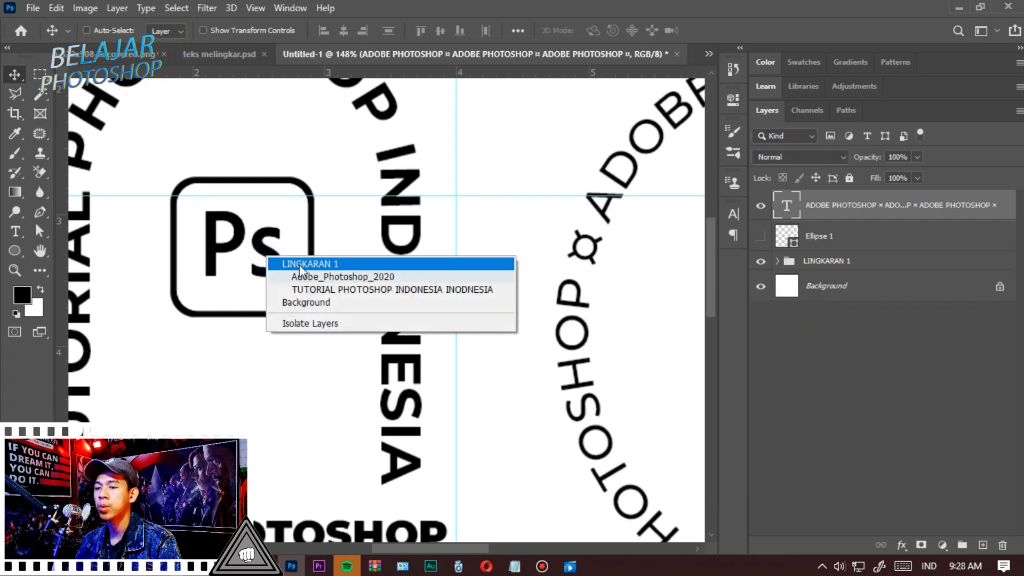
pyautogui.click(331, 276)
pyautogui.scroll(-3, 250, 245)
pyautogui.moveTo(261, 273); pyautogui.dragTo(575, 301)
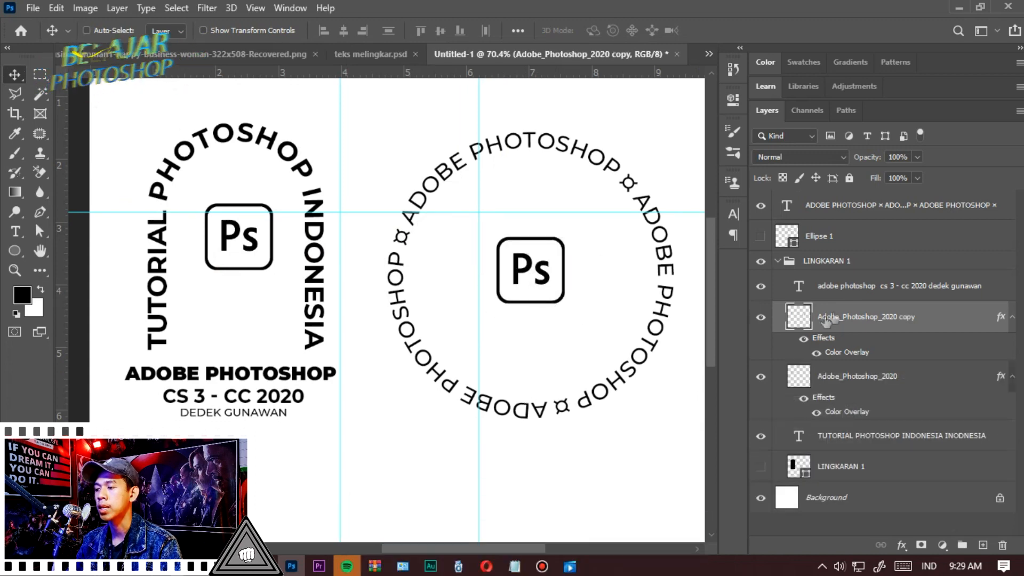
# Select the circular text together with the Adobe_Photoshop_2020 copy logo and group the two layers
pyautogui.scroll(4, 650, 245)
pyautogui.rightClick(651, 248)
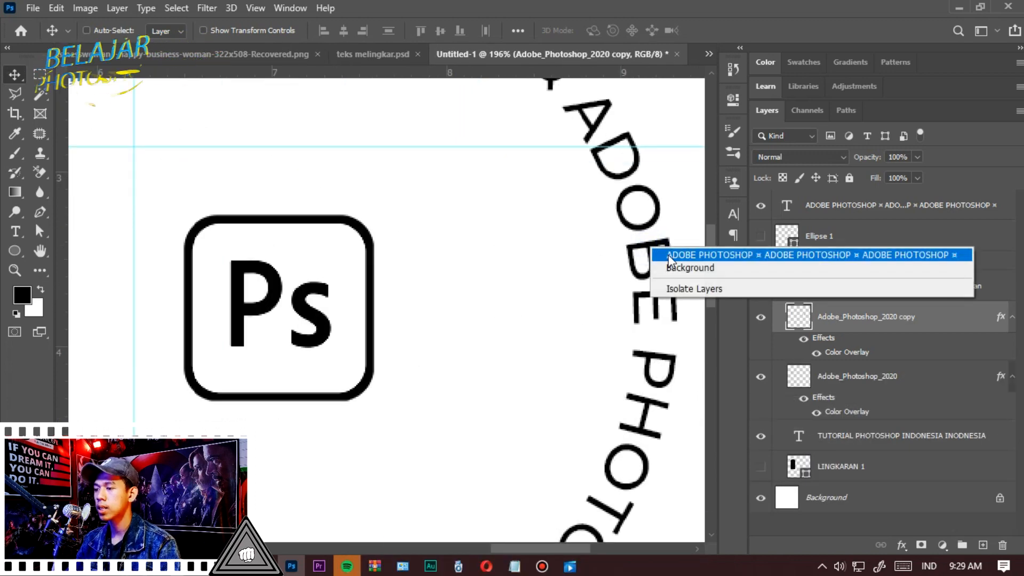
pyautogui.click(670, 256)
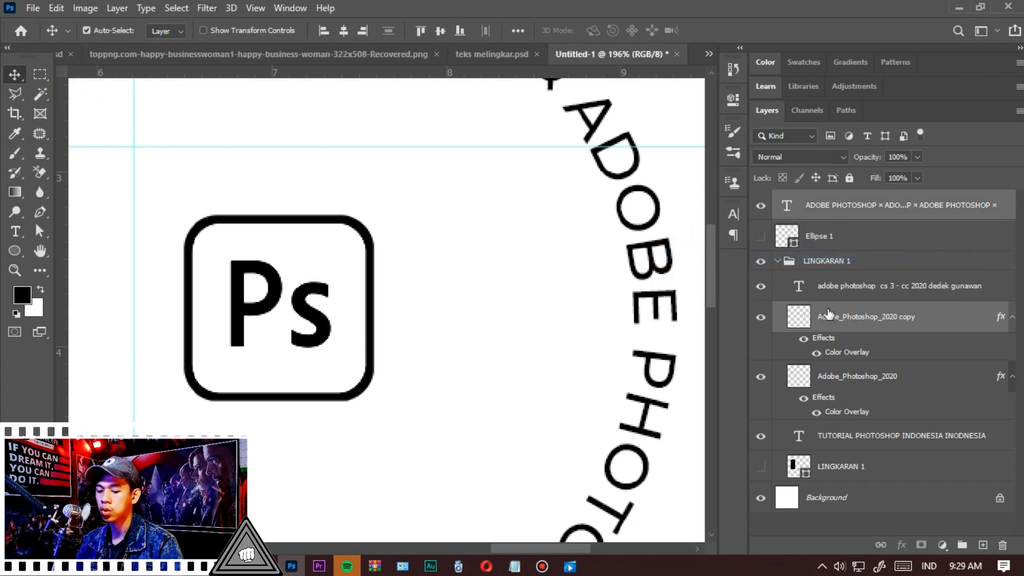
pyautogui.hotkey('ctrl', 'g')
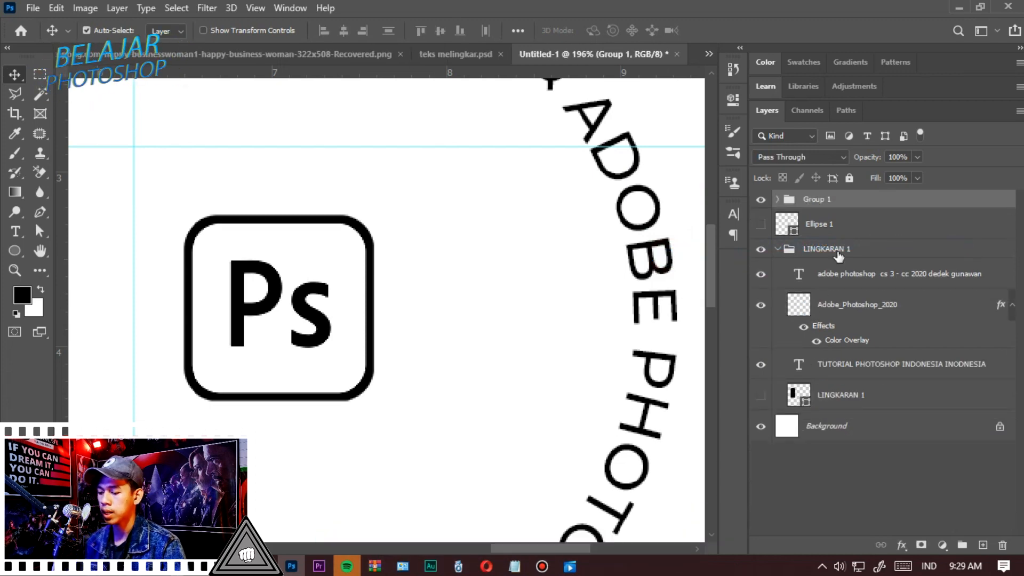
# Collapse the LINGKARAN 1 group, check the new group's contents by toggling its visibility, and rename it LINGKARAN 2
pyautogui.click(777, 248)
pyautogui.scroll(-5, 567, 221)
pyautogui.click(760, 199)
pyautogui.click(760, 199)
pyautogui.click(761, 199)
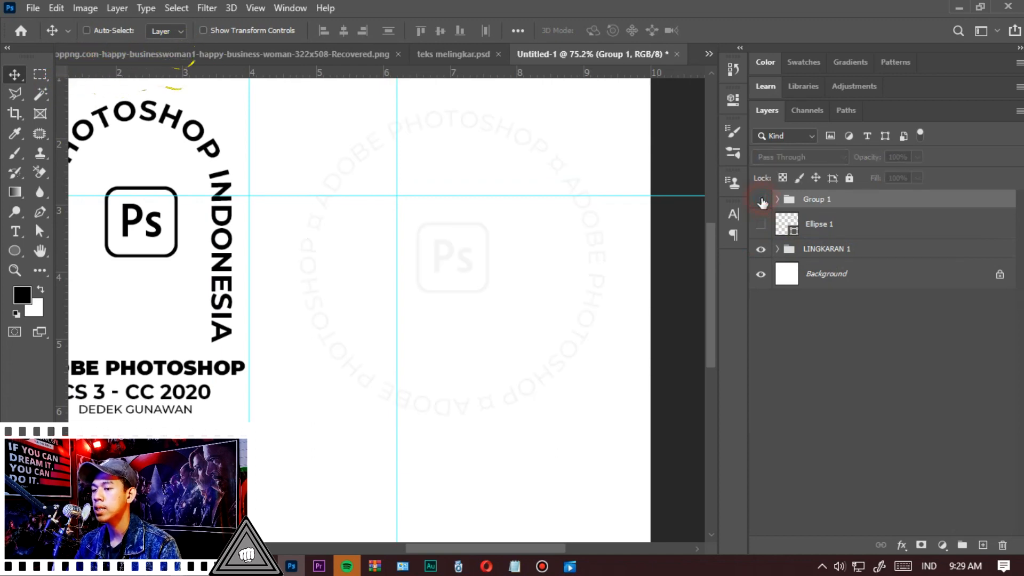
pyautogui.click(761, 200)
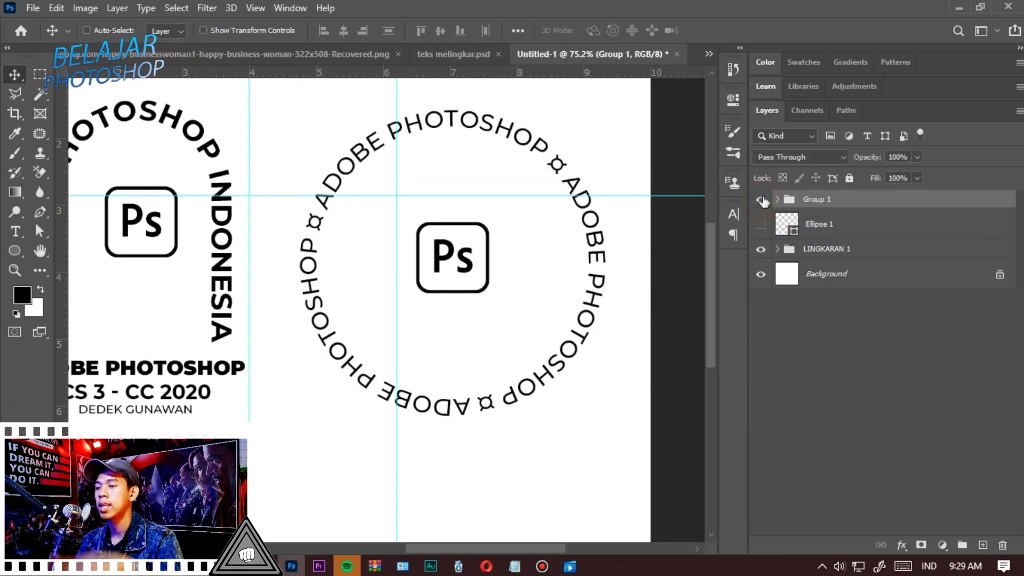
pyautogui.doubleClick(814, 200)
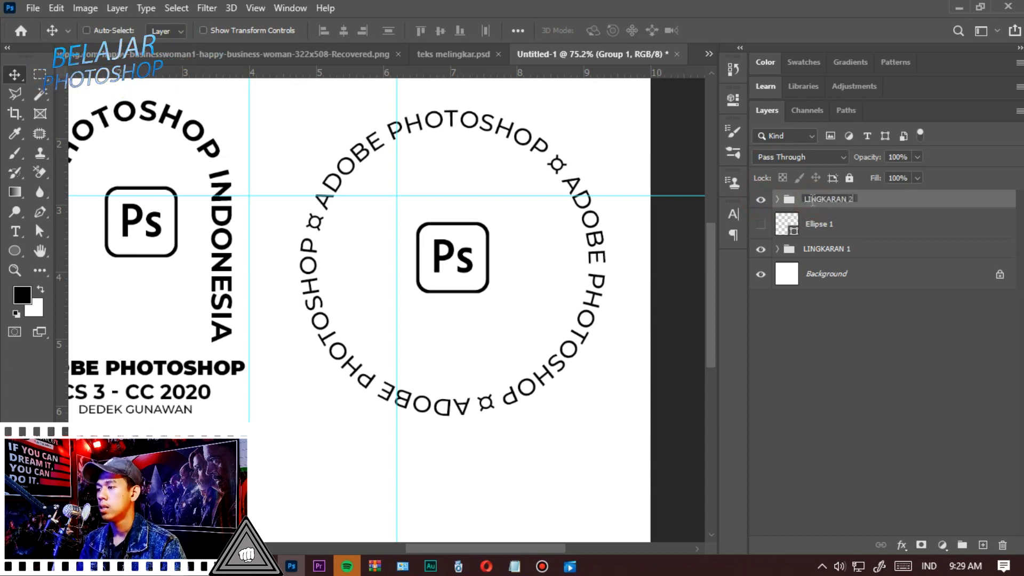
pyautogui.press('Return')
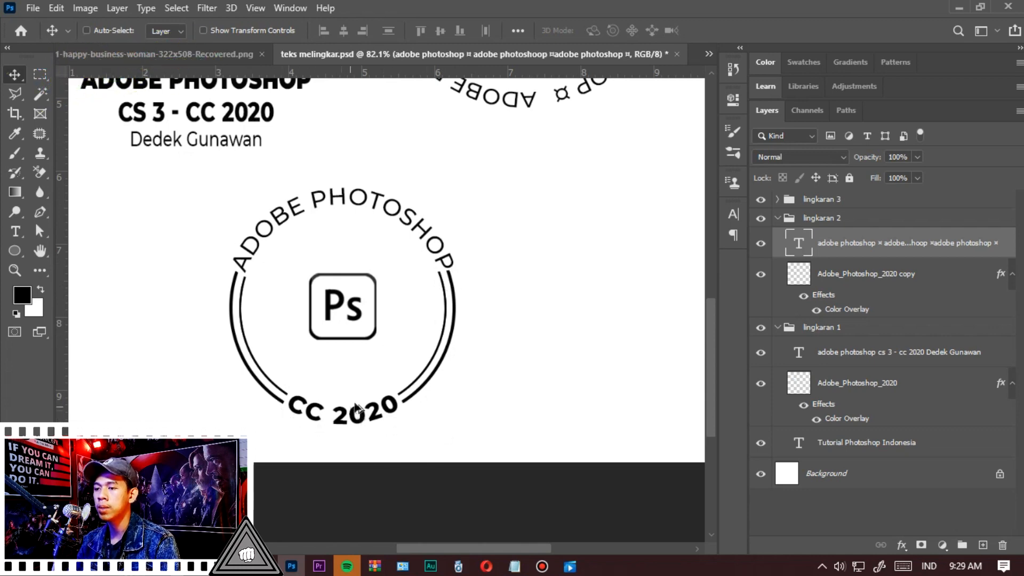
# Examine the third badge with the double ring and CC 2020 text in teks melingkar.psd, and return to Untitled-1
pyautogui.scroll(-3, 358, 416)
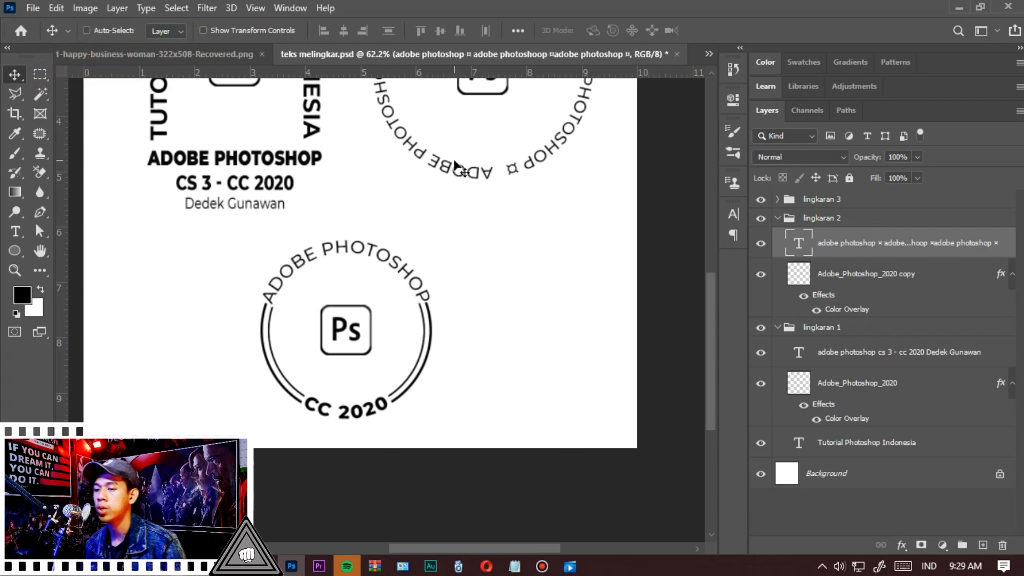
pyautogui.click(708, 54)
pyautogui.click(589, 273)
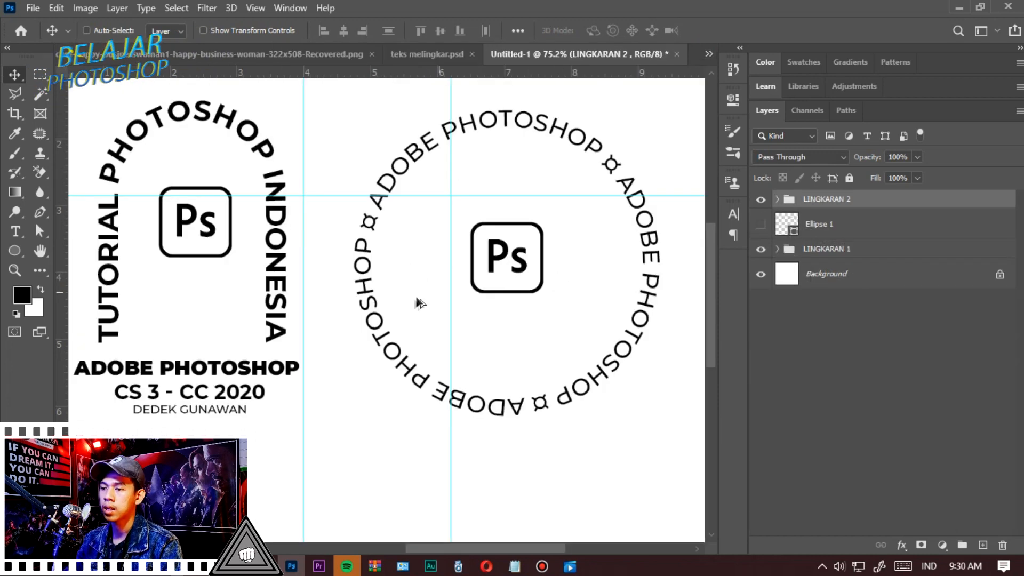
# Select the LINGKARAN 1 and LINGKARAN 2 groups and move both badges straight up to free space below them
pyautogui.scroll(-3, 418, 299)
pyautogui.keyDown('shift'); pyautogui.click(853, 248); pyautogui.keyUp('shift')
pyautogui.hotkey('ctrl', '+')
pyautogui.moveTo(499, 320); pyautogui.dragTo(500, 272)
pyautogui.hotkey('ctrl', '-')
pyautogui.scroll(6, 460, 449)
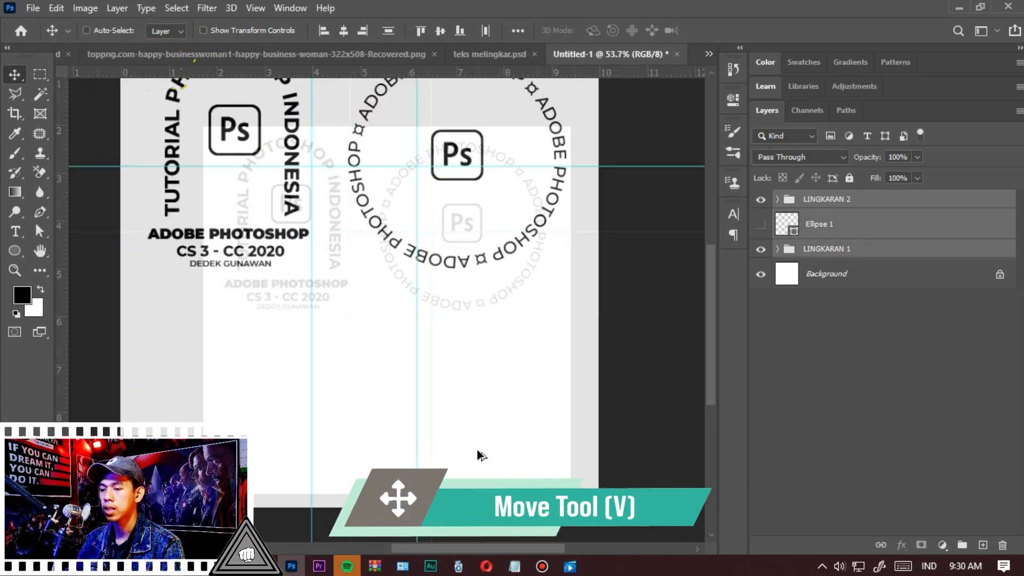
# Draw a circle about 457 px in diameter in the empty area below the badges and shift it slightly up and left
pyautogui.click(14, 251)
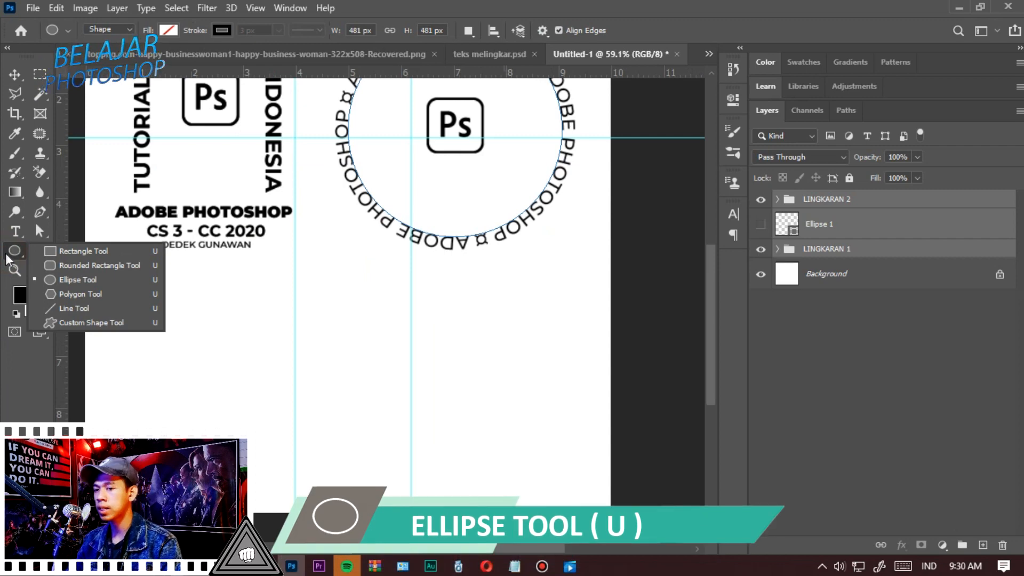
pyautogui.click(106, 281)
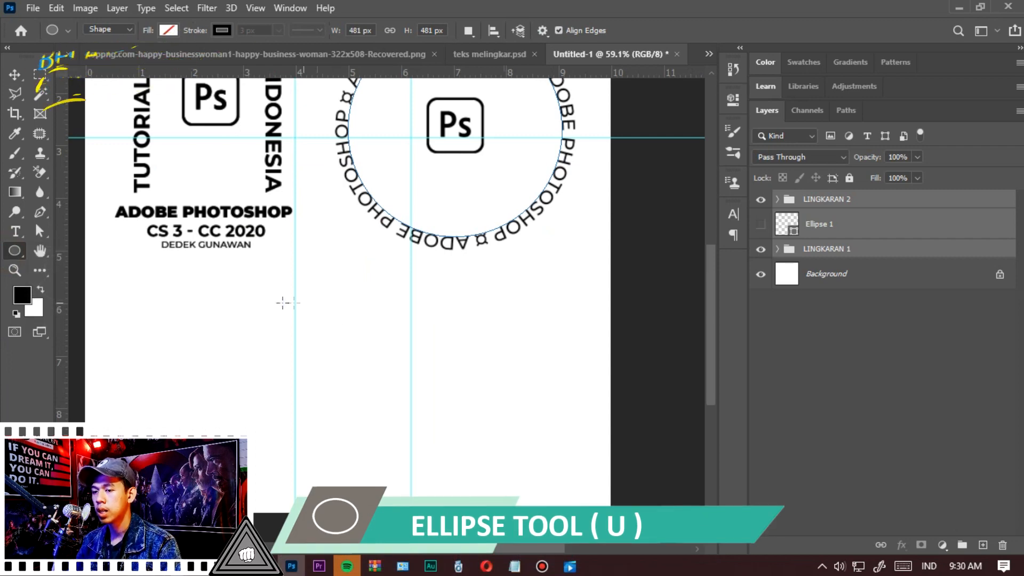
pyautogui.moveTo(254, 295)
pyautogui.mouseDown()
pyautogui.moveTo(465, 506)
pyautogui.moveTo(413, 454)
pyautogui.moveTo(457, 498)
pyautogui.mouseUp()
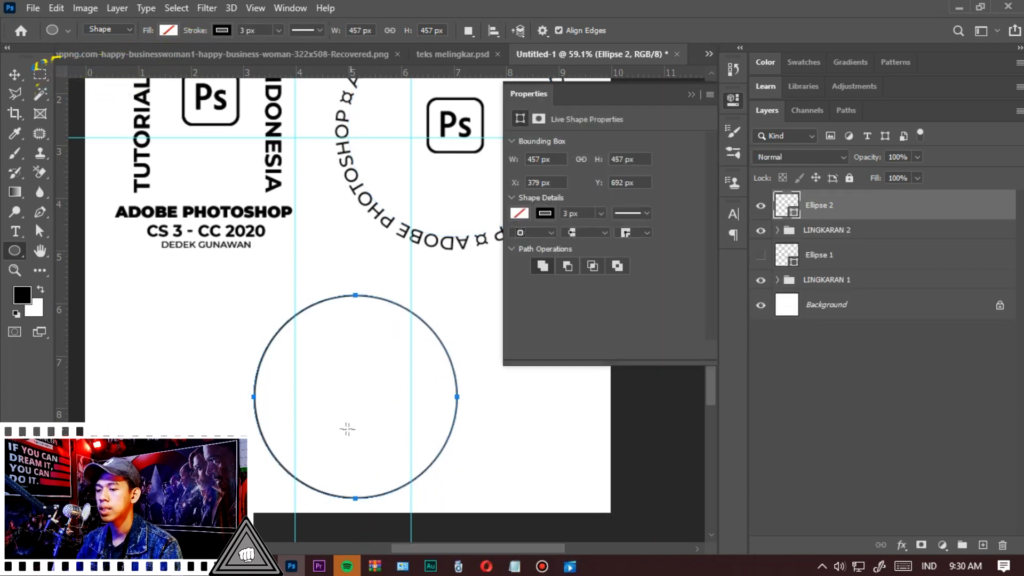
pyautogui.press('v')
pyautogui.moveTo(345, 428); pyautogui.dragTo(338, 411)
# Set the new circle's stroke width to 8 px and make sure its shape properties are shown
pyautogui.scroll(3, 400, 361)
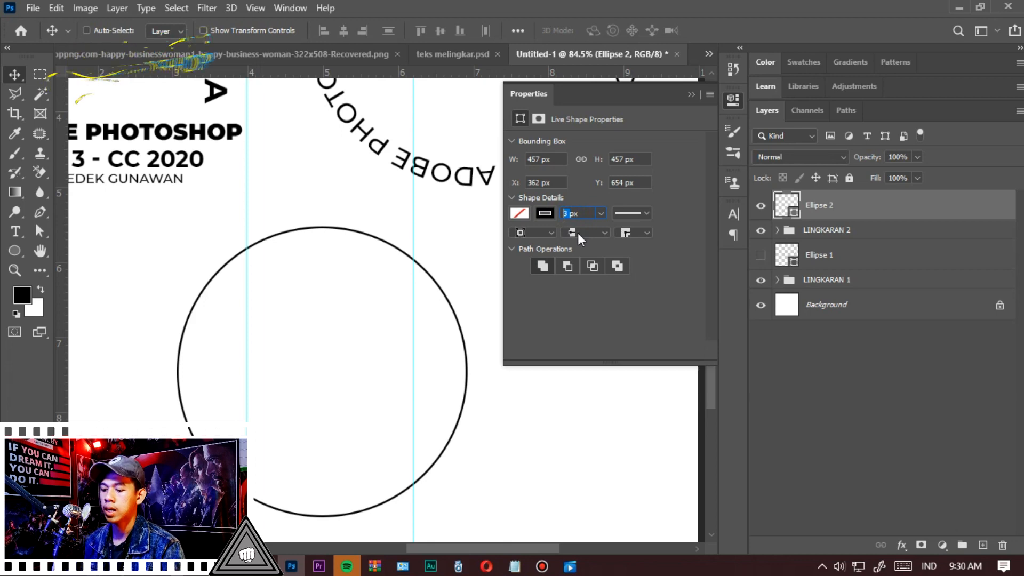
pyautogui.press('Return')
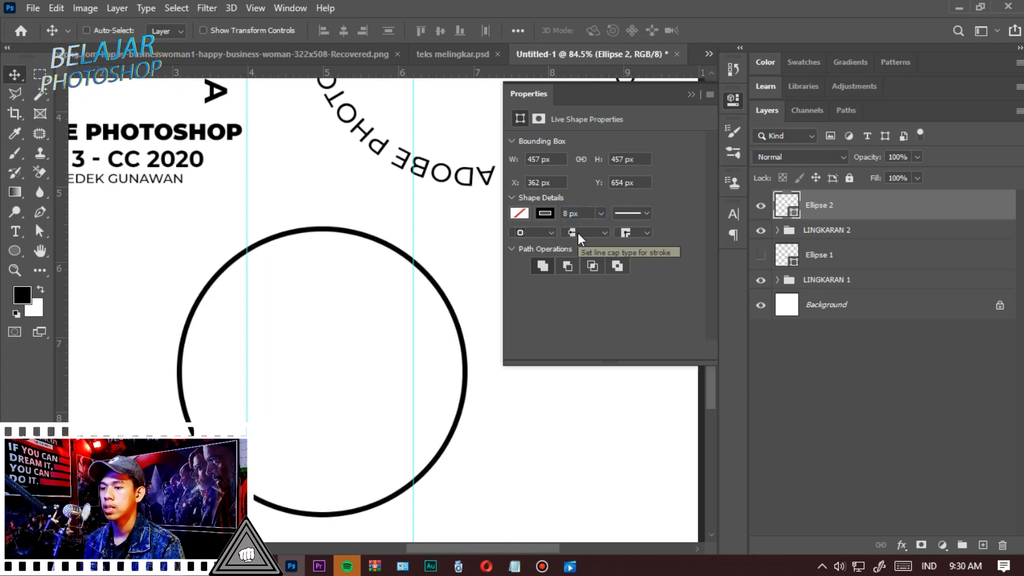
pyautogui.click(290, 8)
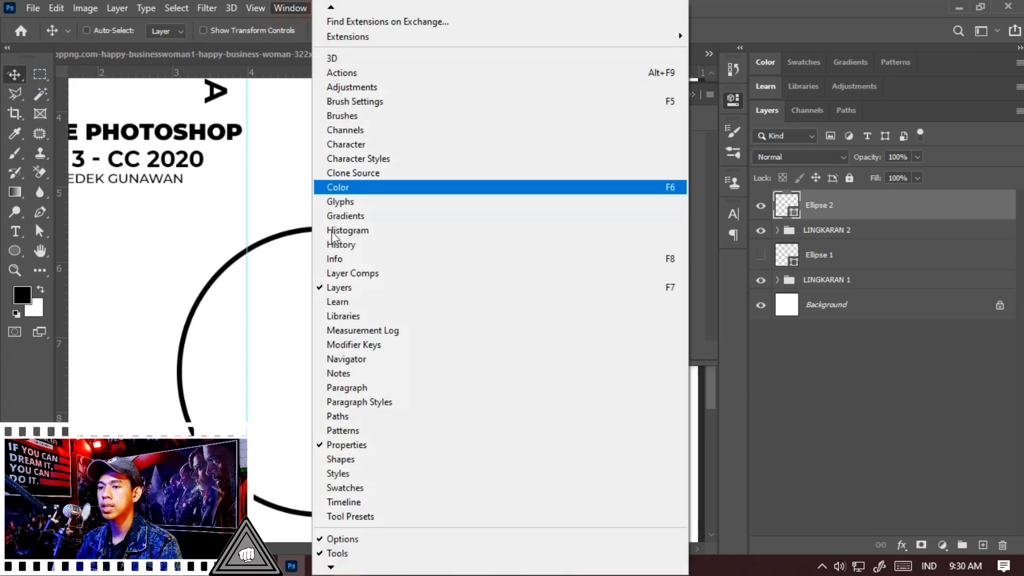
pyautogui.click(383, 446)
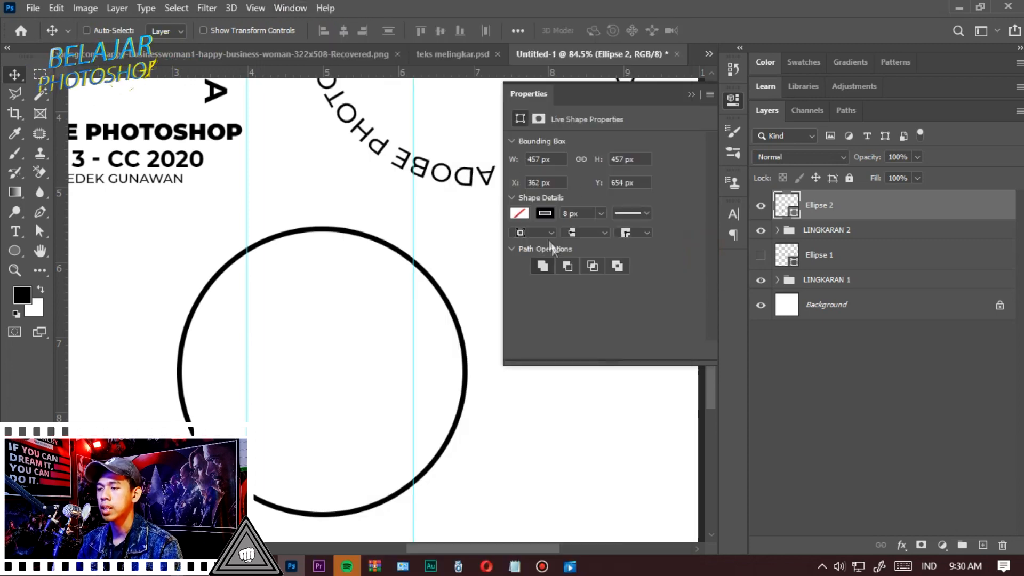
# Duplicate the circle as an inner ring scaled to 91.20% about its center, and set its stroke width to 5 px
pyautogui.hotkey('ctrl', 'j')
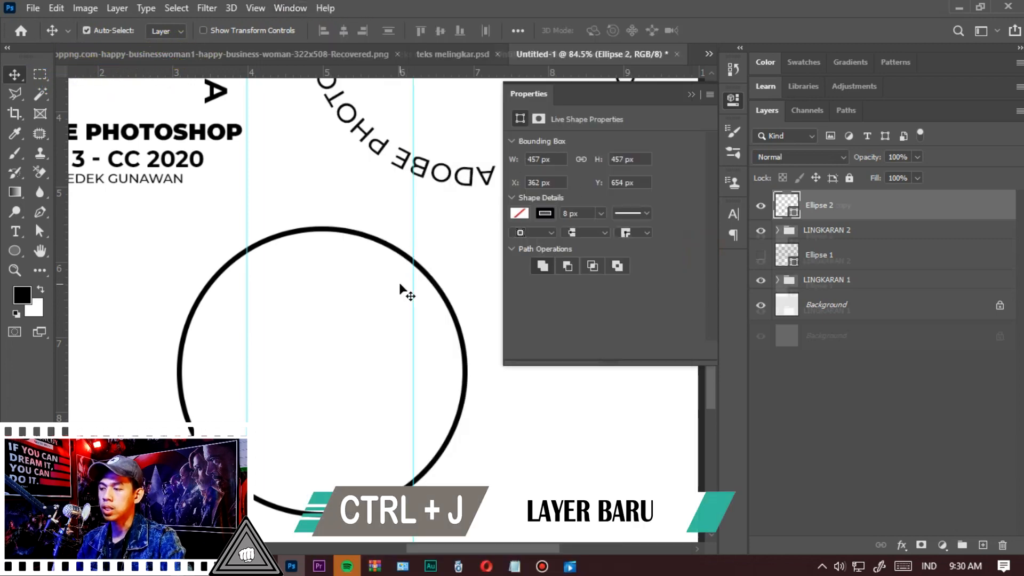
pyautogui.hotkey('ctrl', 't')
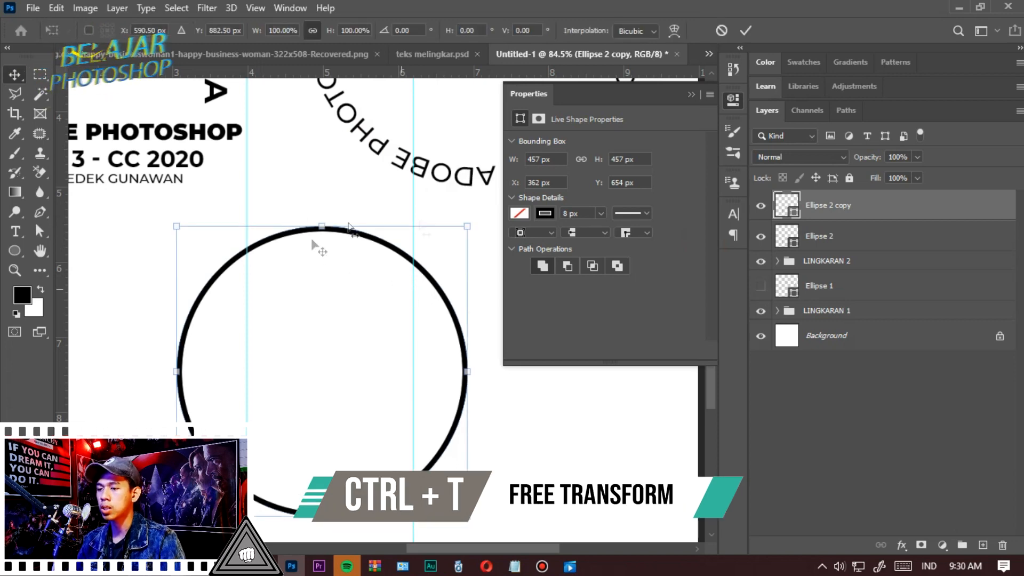
pyautogui.moveTo(463, 226)
pyautogui.mouseDown()
pyautogui.moveTo(433, 238)
pyautogui.moveTo(456, 230)
pyautogui.moveTo(454, 239)
pyautogui.mouseUp()
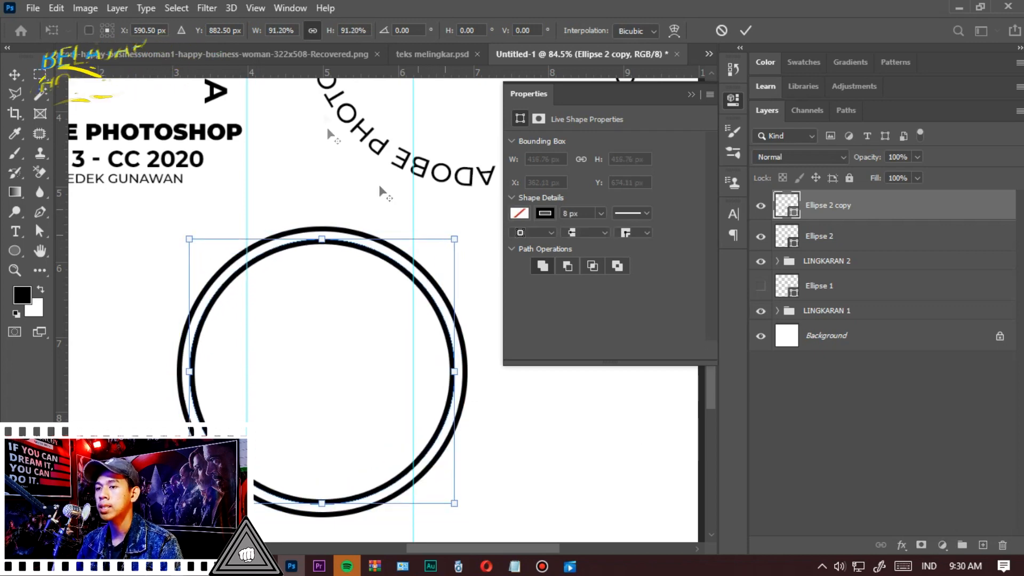
pyautogui.click(313, 27)
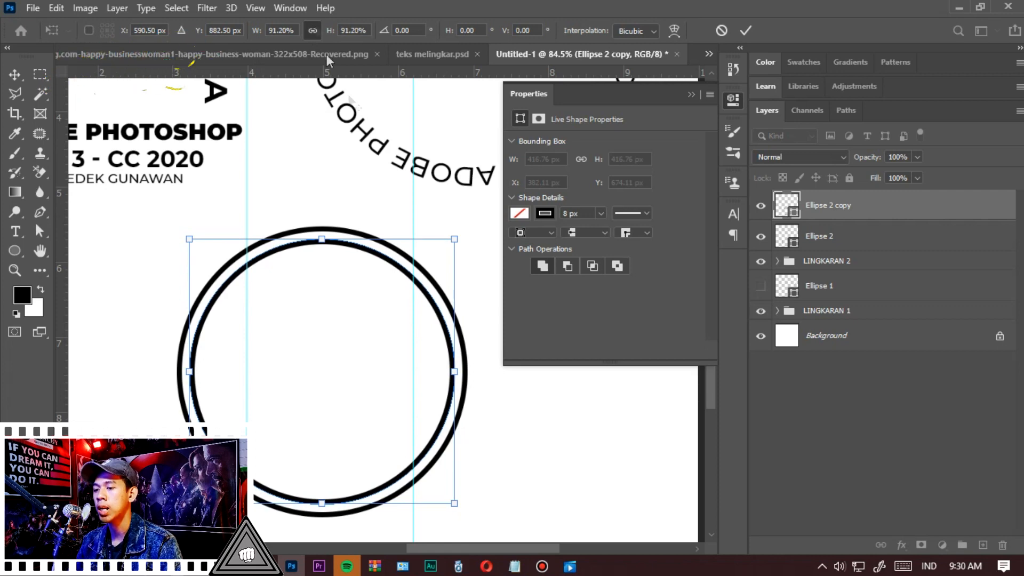
pyautogui.doubleClick(406, 331)
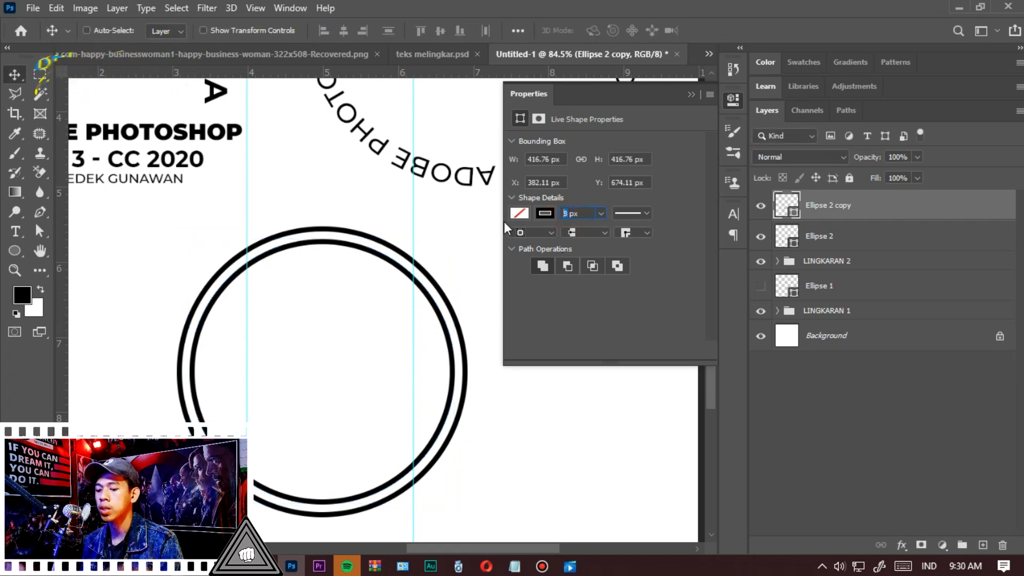
pyautogui.write('5')
pyautogui.press('Return')
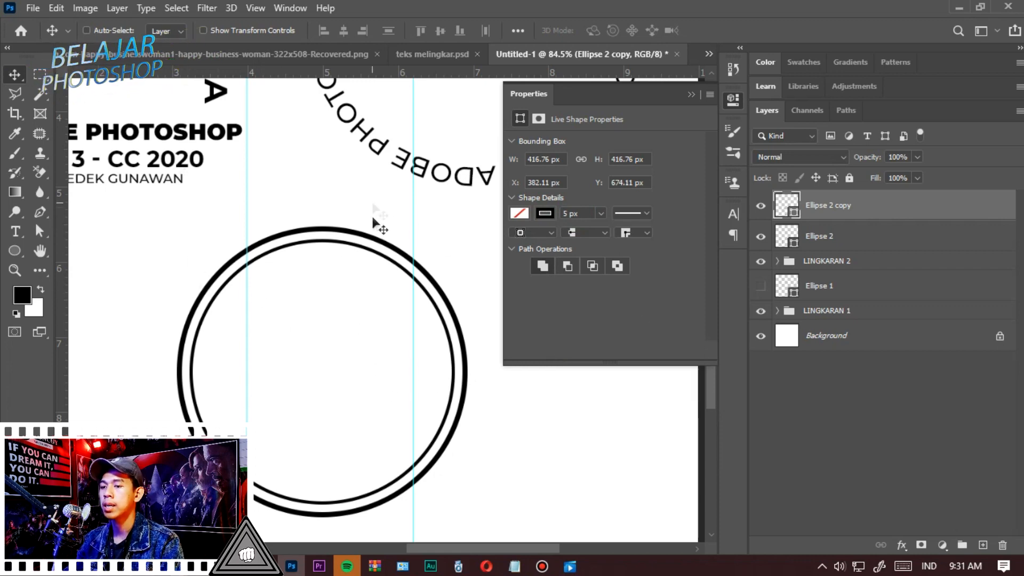
# Hide the outer circle layer Ellipse 2 so only the inner ring of the third badge is shown
pyautogui.scroll(2, 290, 258)
pyautogui.scroll(3, 291, 259)
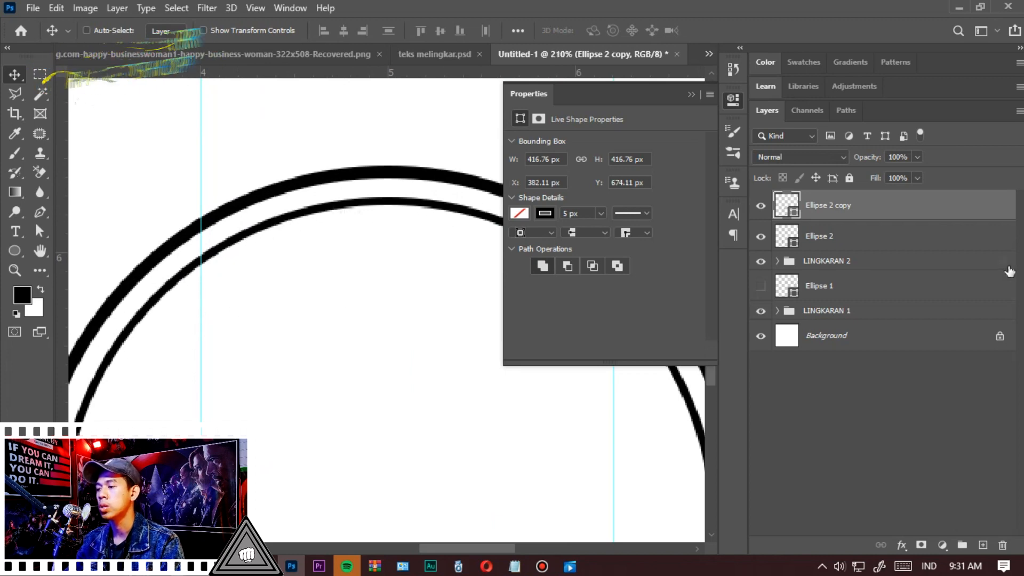
pyautogui.click(760, 206)
pyautogui.click(760, 206)
pyautogui.click(759, 238)
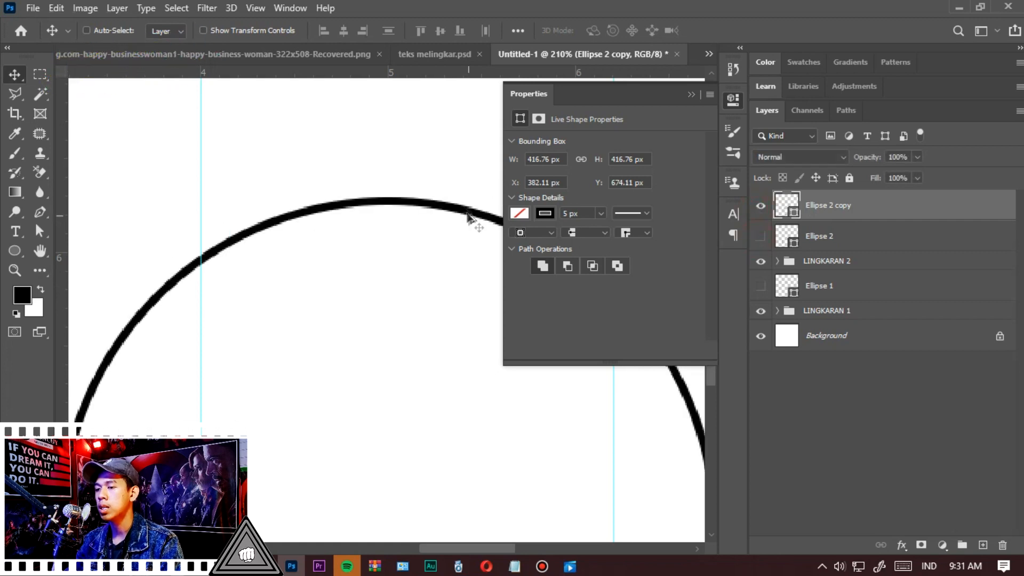
# Add the text ADOBE PHOTOSHOP along the outside of the inner circle's path in 10 pt Montserrat Medium
pyautogui.scroll(-3, 426, 198)
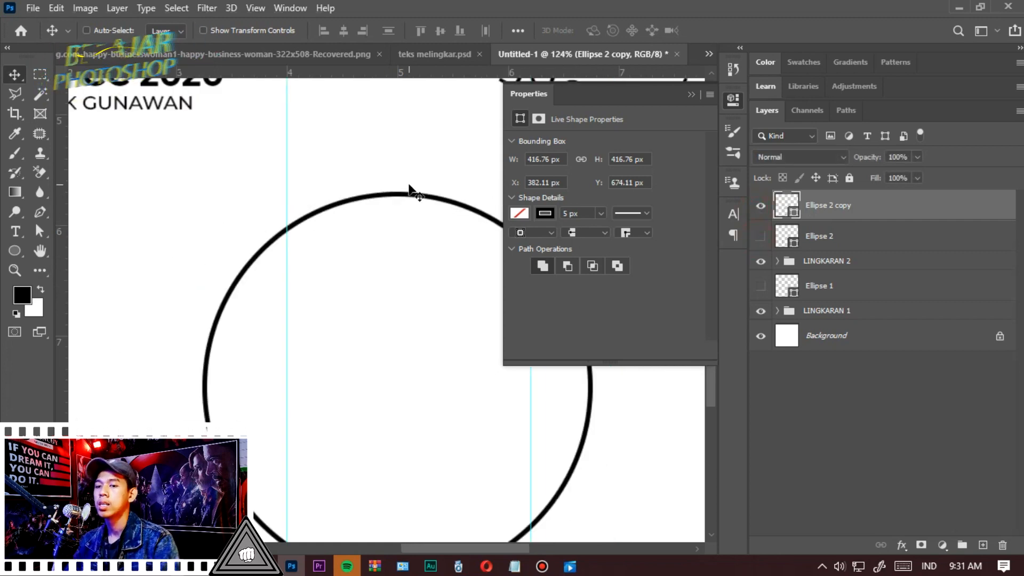
pyautogui.press('t')
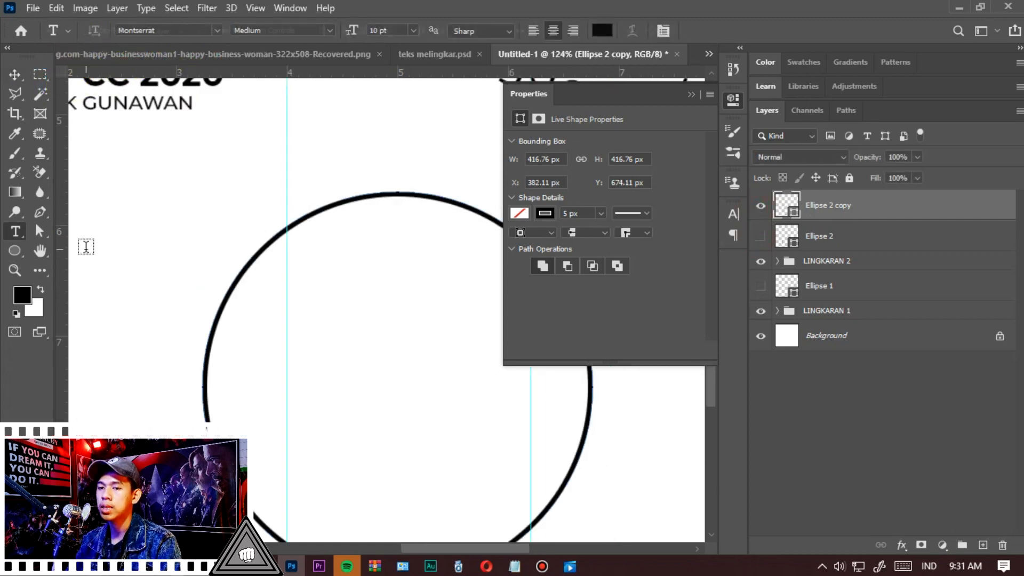
pyautogui.rightClick(15, 231)
pyautogui.click(122, 238)
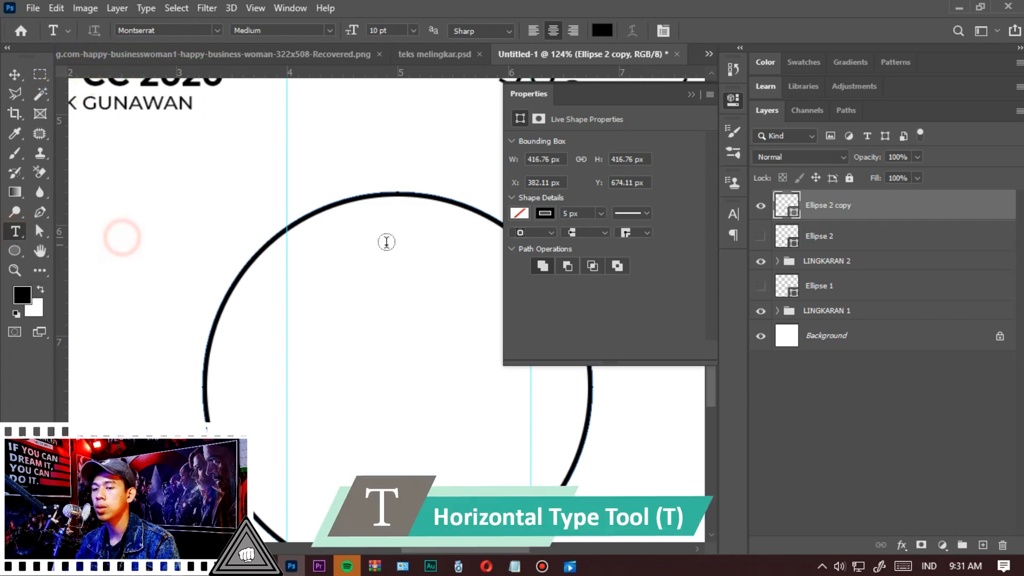
pyautogui.scroll(-2, 177, 242)
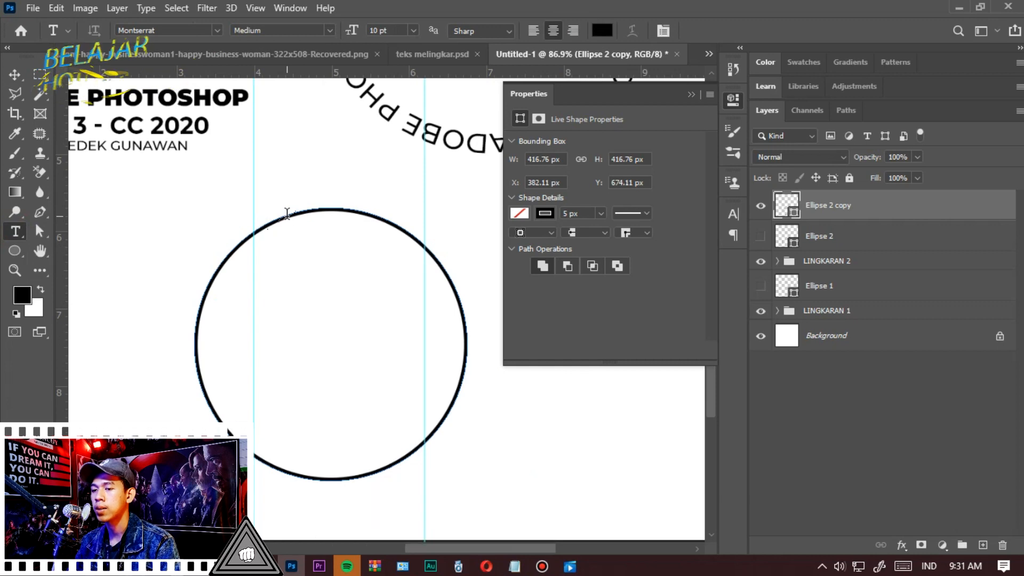
pyautogui.click(287, 215)
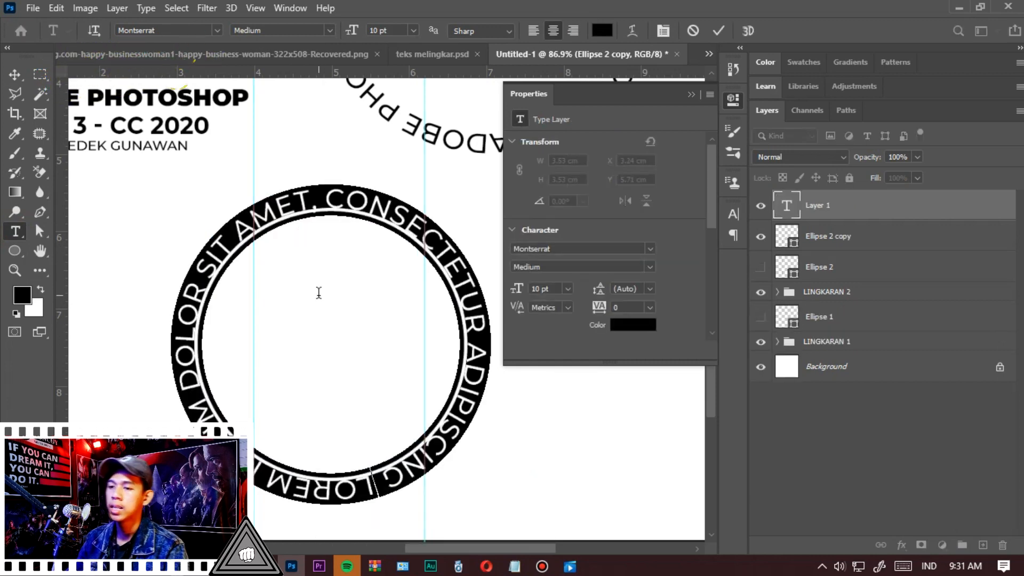
pyautogui.write('ADO')
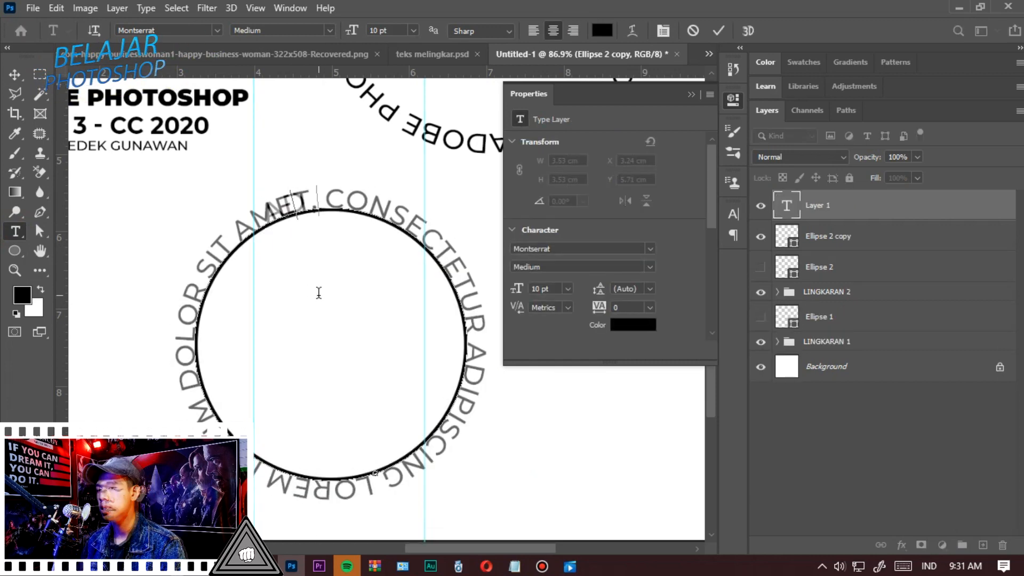
pyautogui.write('BE PHOTHO')
pyautogui.press('BackSpace')
pyautogui.write('THOSP')
pyautogui.press('BackSpace')
pyautogui.press('BackSpace')
pyautogui.press('BackSpace')
pyautogui.press('BackSpace')
pyautogui.write('OSHOP')
pyautogui.hotkey('ctrl', 'a')
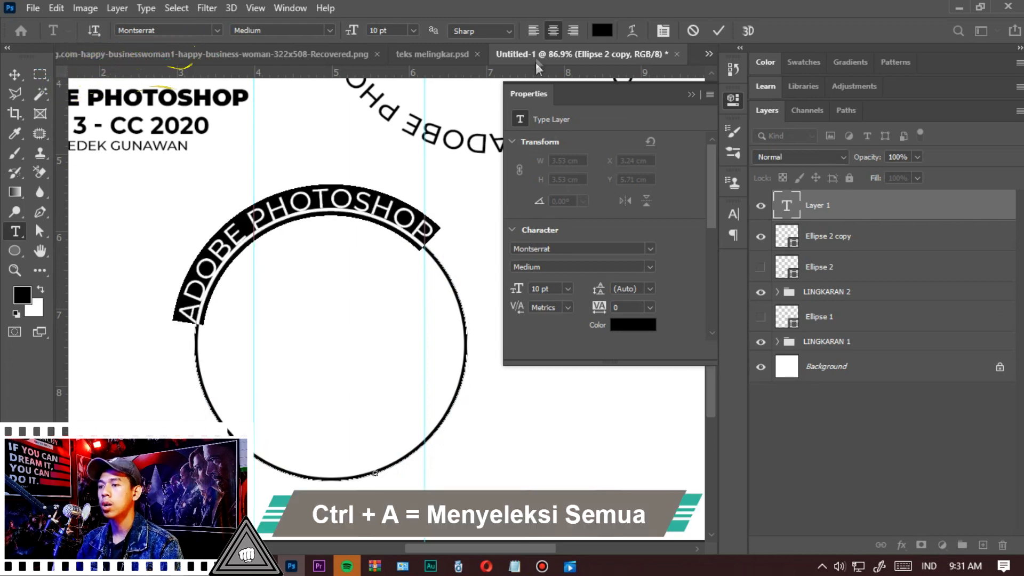
pyautogui.click(719, 31)
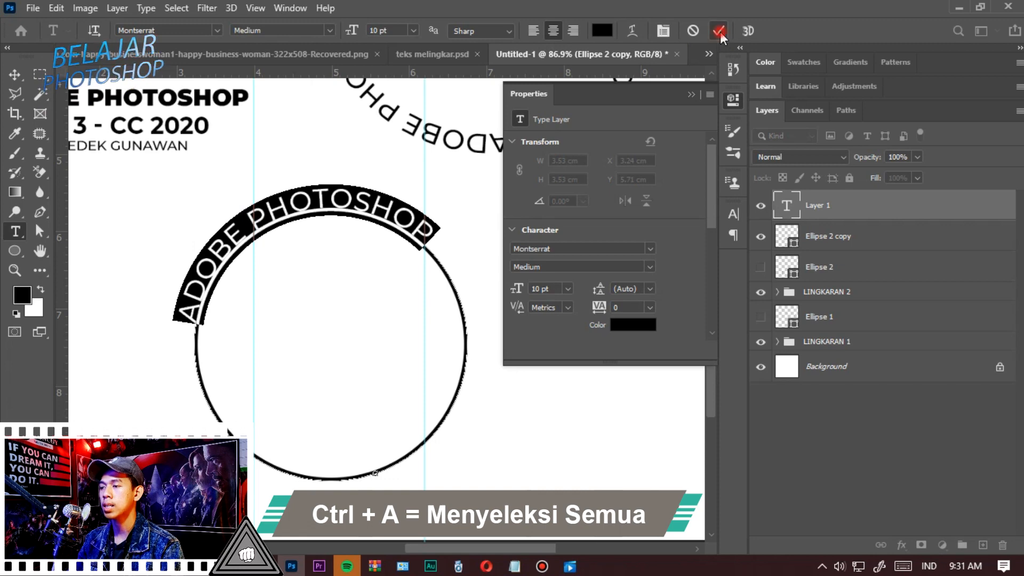
# Slide the ADOBE PHOTOSHOP text along its path until it is centered over the top of the circle
pyautogui.click(42, 233)
pyautogui.click(88, 247)
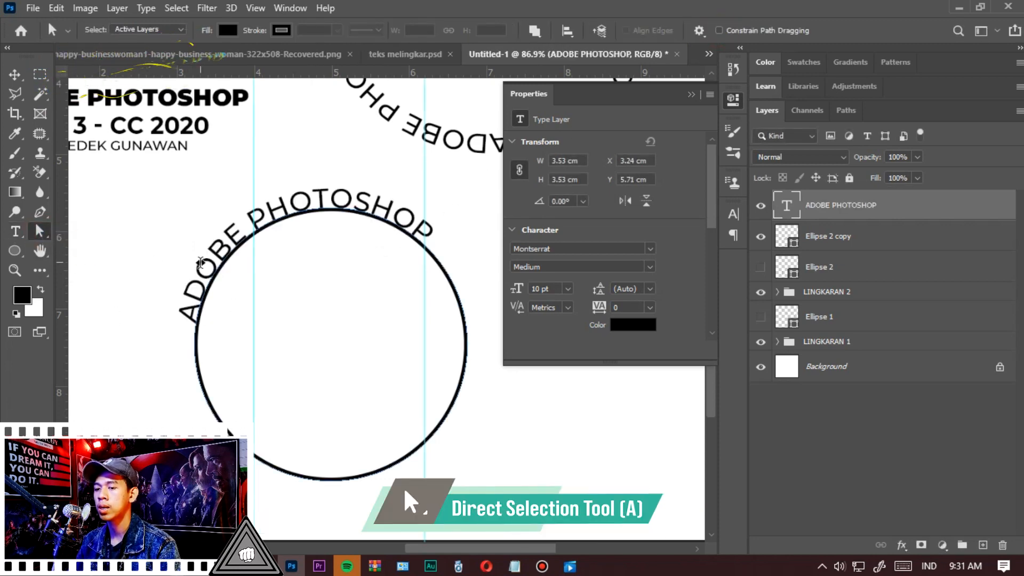
pyautogui.moveTo(202, 263); pyautogui.dragTo(330, 211)
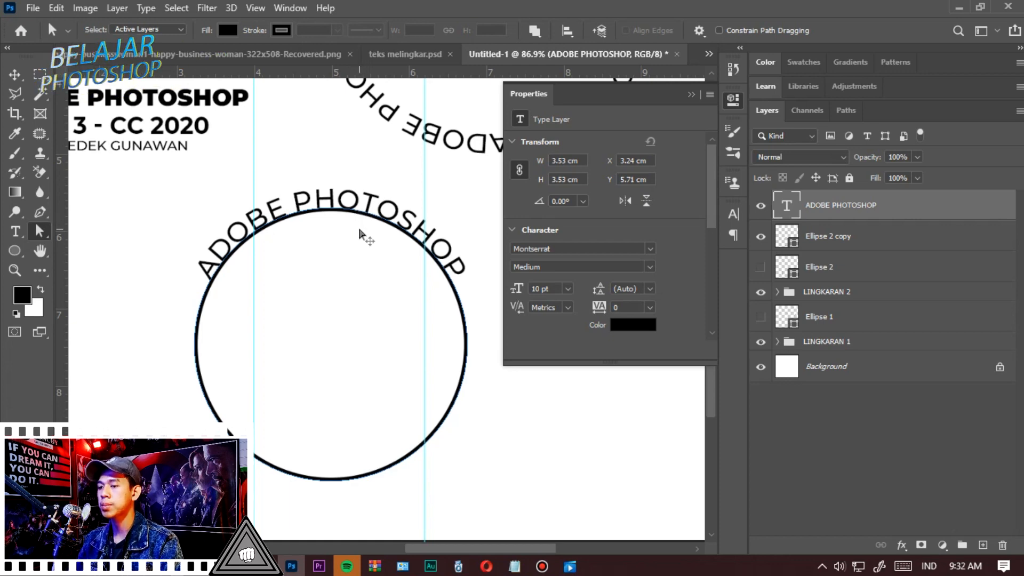
pyautogui.press('v')
pyautogui.scroll(2, 389, 249)
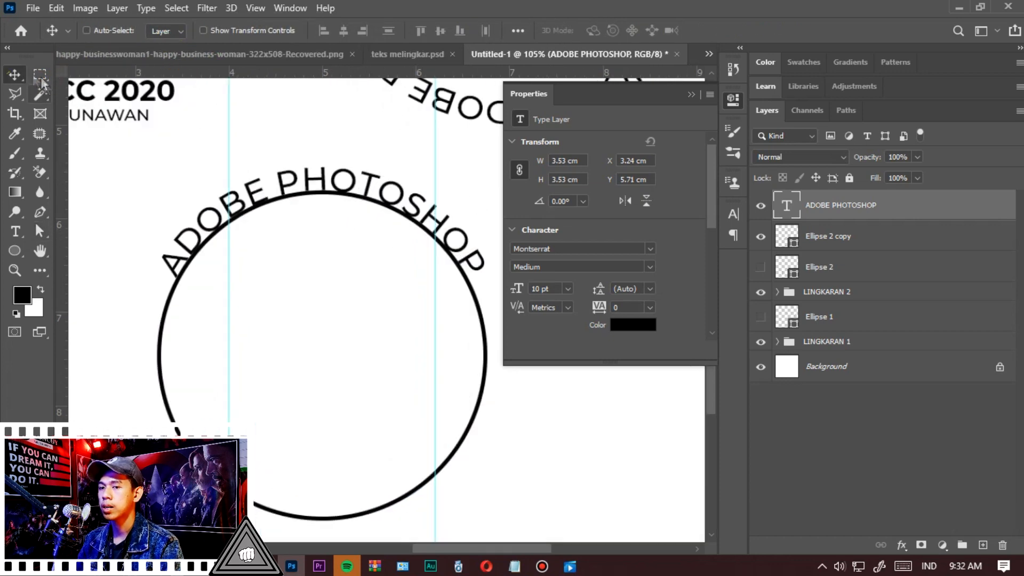
pyautogui.scroll(-2, 362, 227)
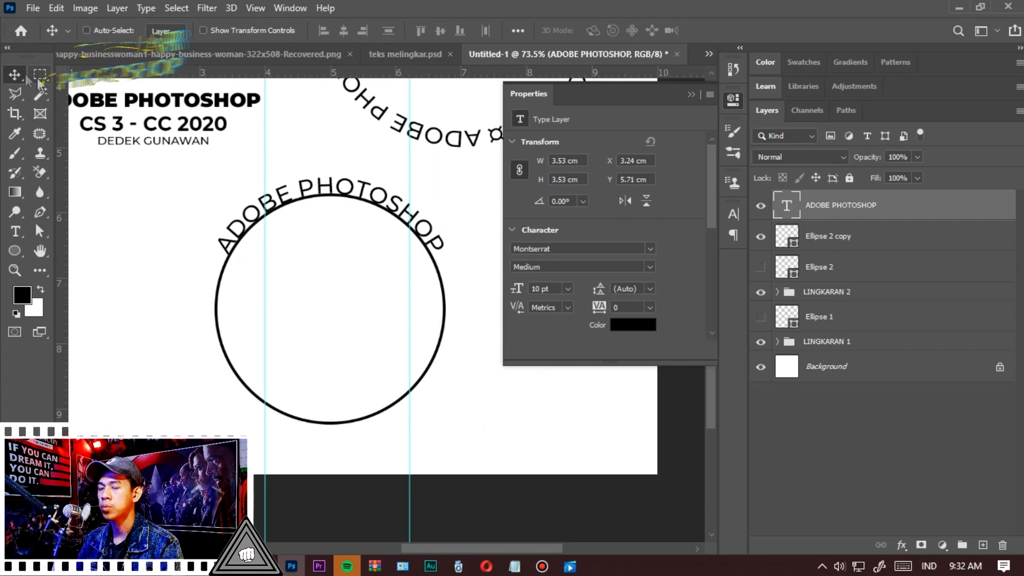
pyautogui.scroll(-1, 269, 216)
pyautogui.moveTo(281, 231); pyautogui.dragTo(342, 247)
pyautogui.hotkey('ctrl', 'z')
pyautogui.scroll(-2, 361, 217)
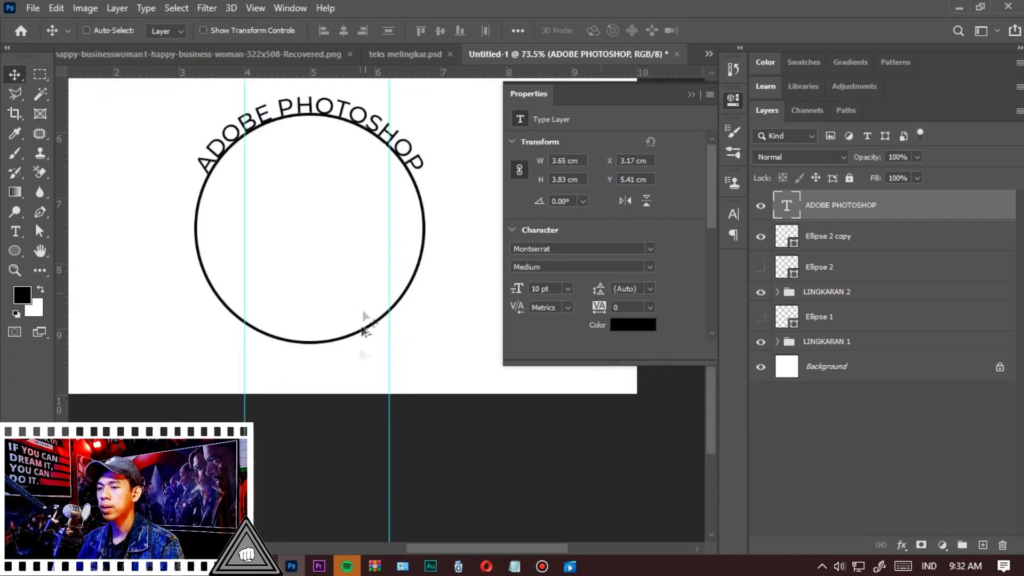
# Examine the curved CC 2020 text and double ring of the third badge in teks melingkar.psd, and return to Untitled-1
pyautogui.click(405, 54)
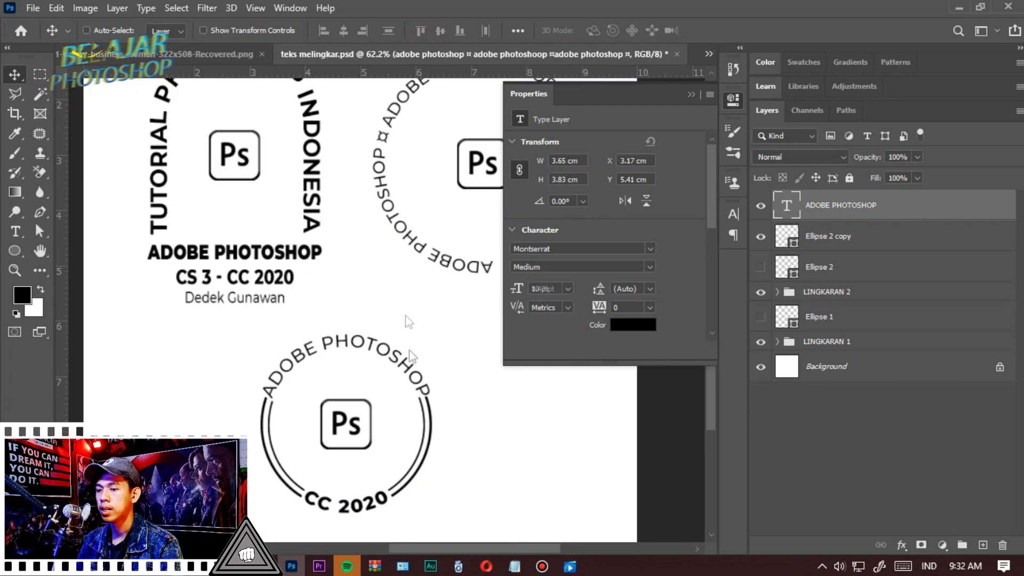
pyautogui.scroll(-1, 361, 463)
pyautogui.scroll(5, 361, 463)
pyautogui.scroll(-2, 327, 425)
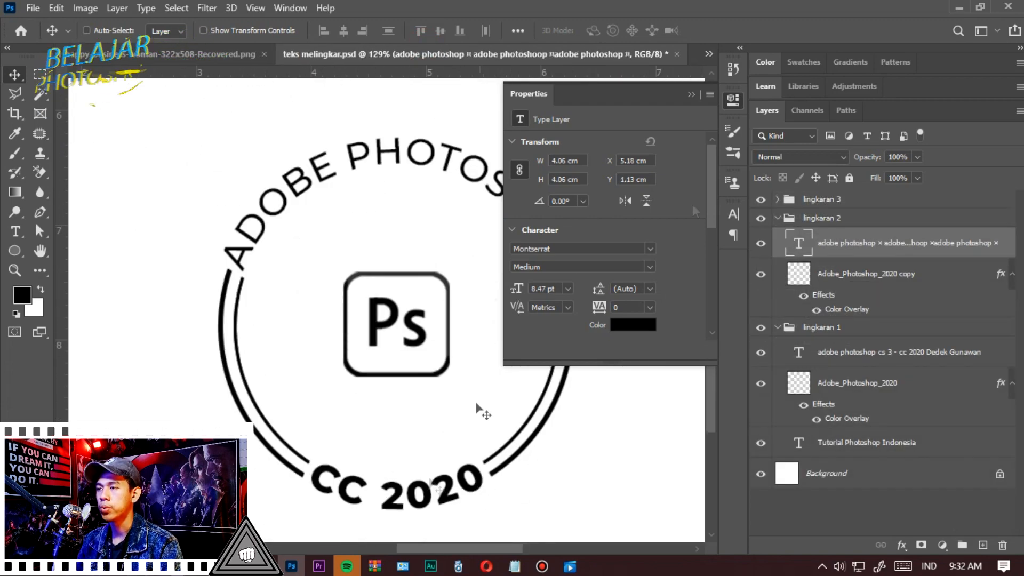
pyautogui.click(709, 54)
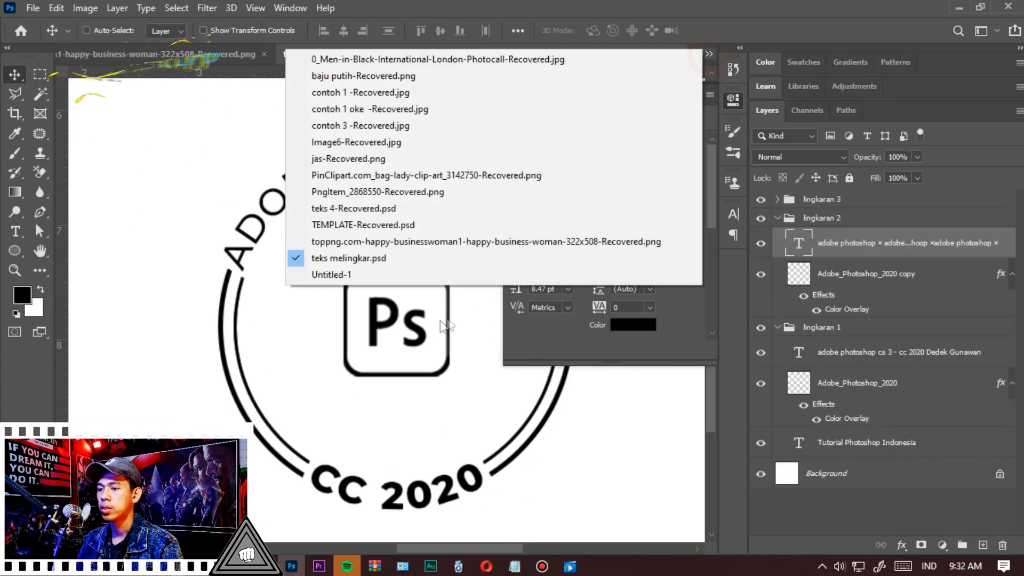
pyautogui.click(427, 274)
# Duplicate the inner circle layer Ellipse 2 copy to provide a separate path for the lower text
pyautogui.scroll(-3, 286, 276)
pyautogui.scroll(3, 382, 412)
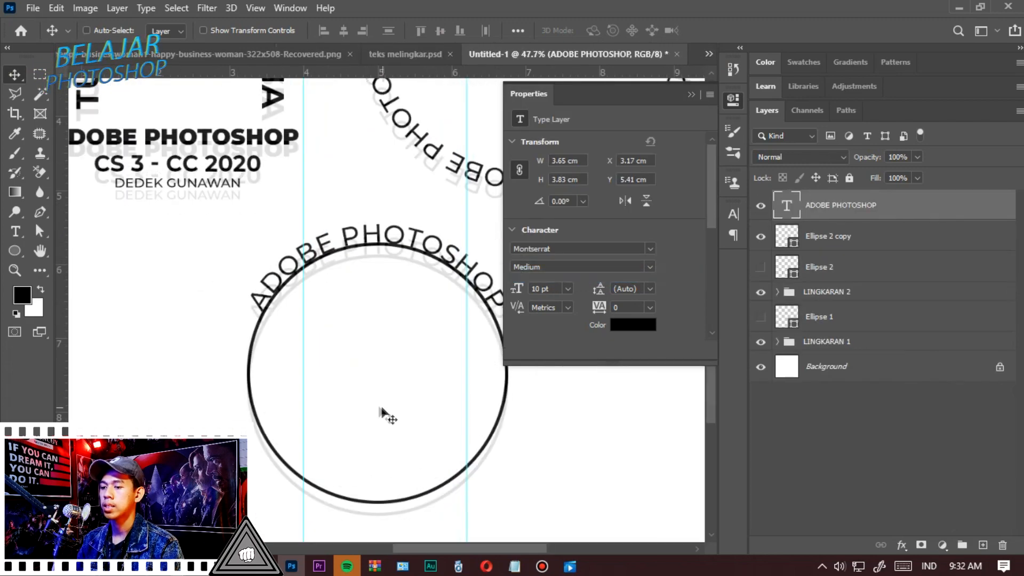
pyautogui.press('t')
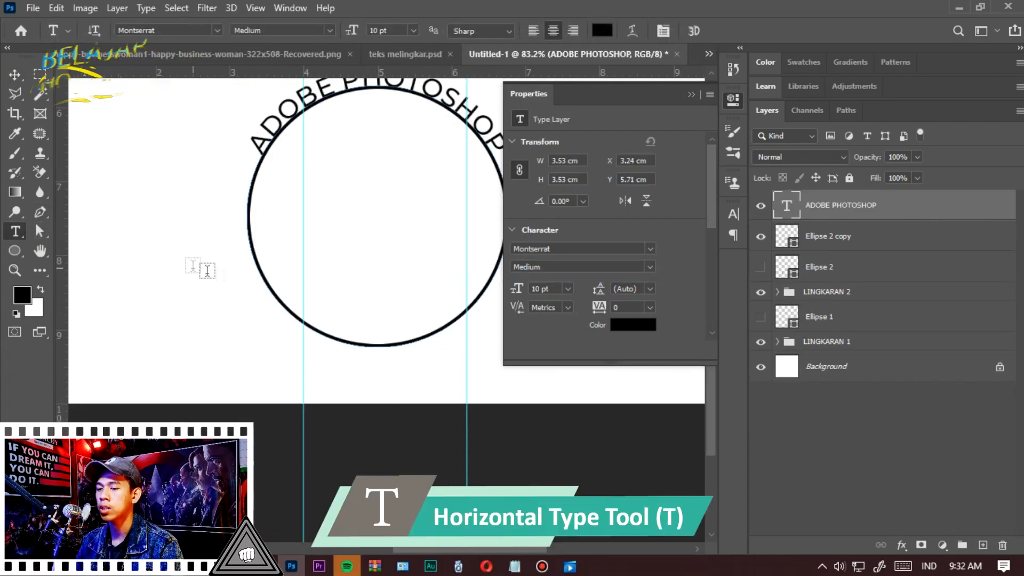
pyautogui.click(16, 232)
pyautogui.click(52, 231)
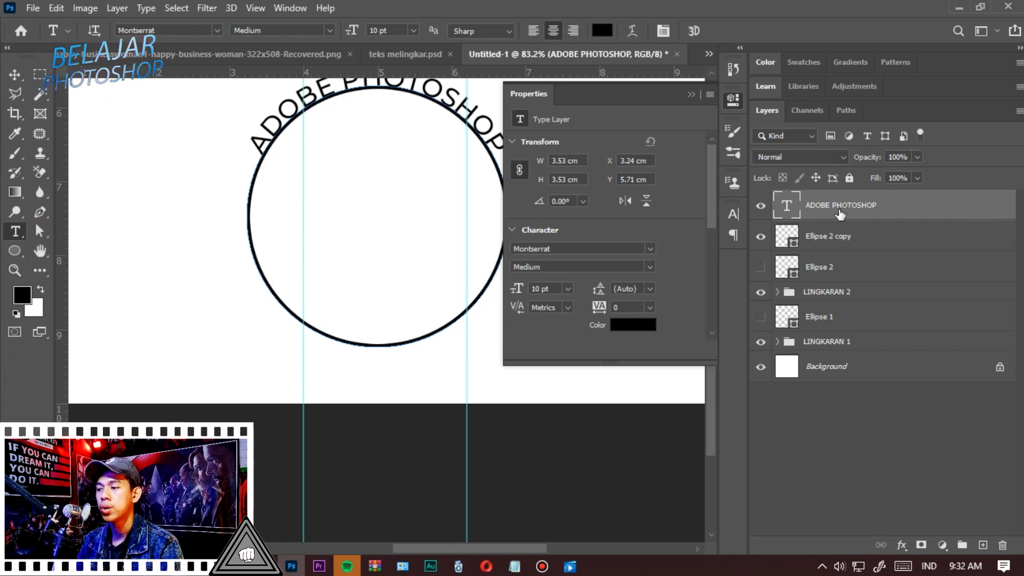
pyautogui.click(845, 235)
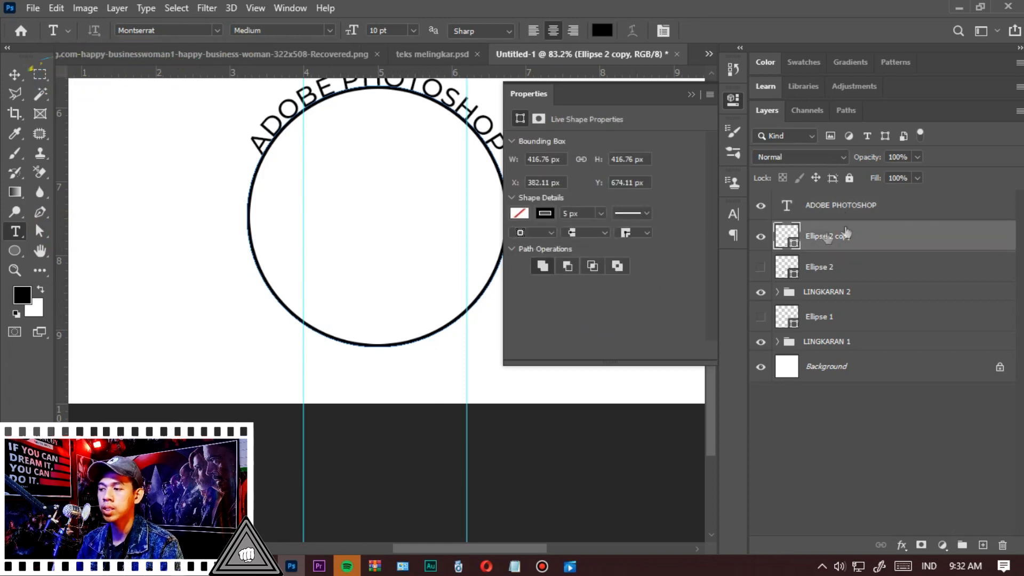
pyautogui.hotkey('ctrl', 'j')
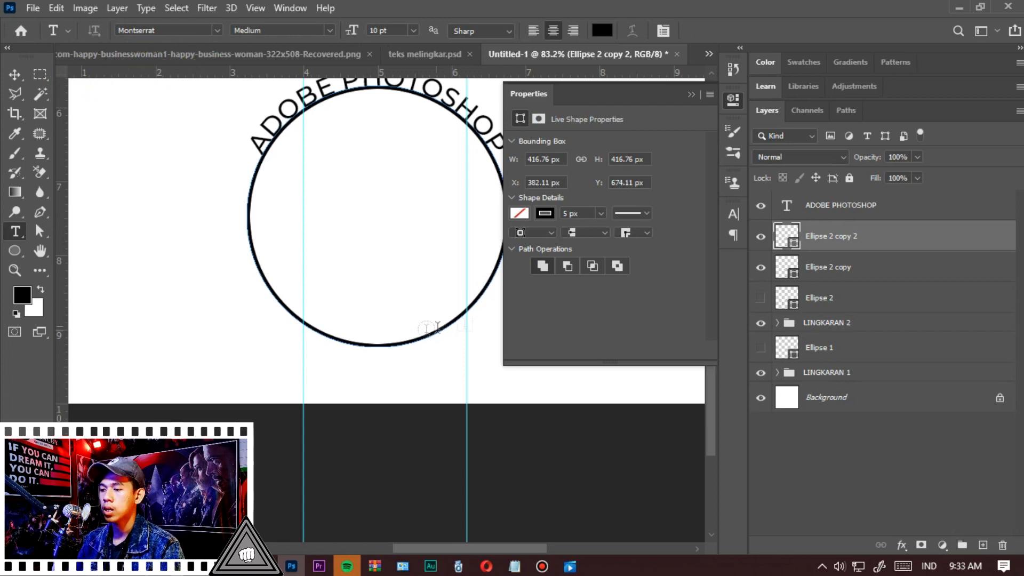
# Add the text CC 2020 along the bottom of the duplicated circle's path
pyautogui.click(353, 341)
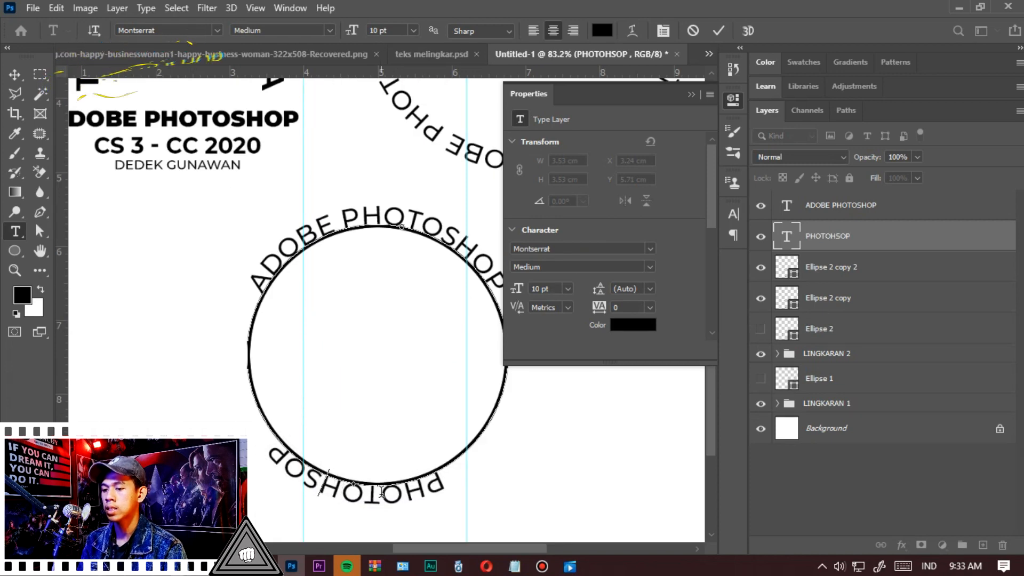
pyautogui.write('CC')
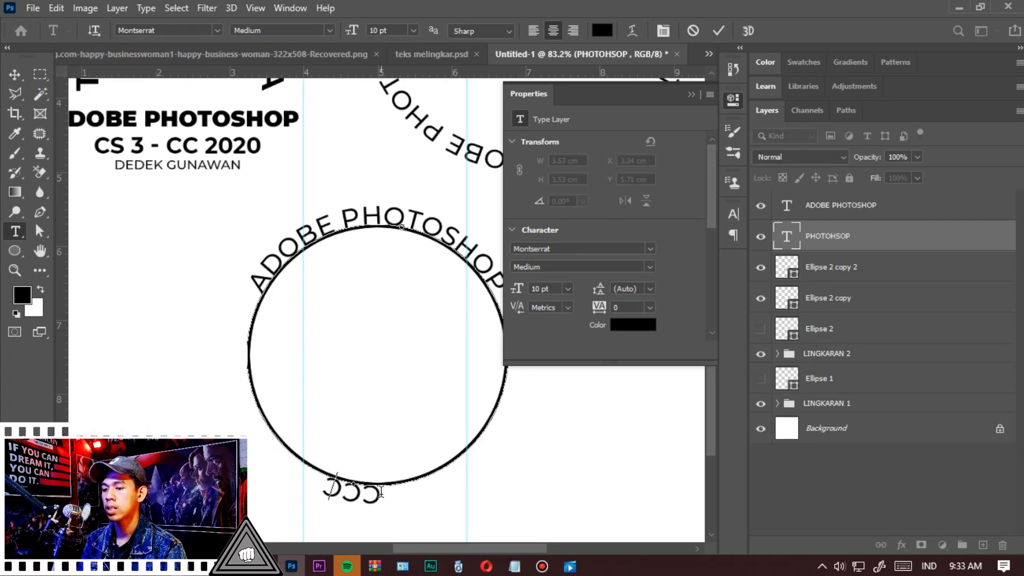
pyautogui.write(' 2020')
# Set all of the lower CC 2020 text to the Montserrat Black style with a tracking of 50
pyautogui.hotkey('ctrl', 'a')
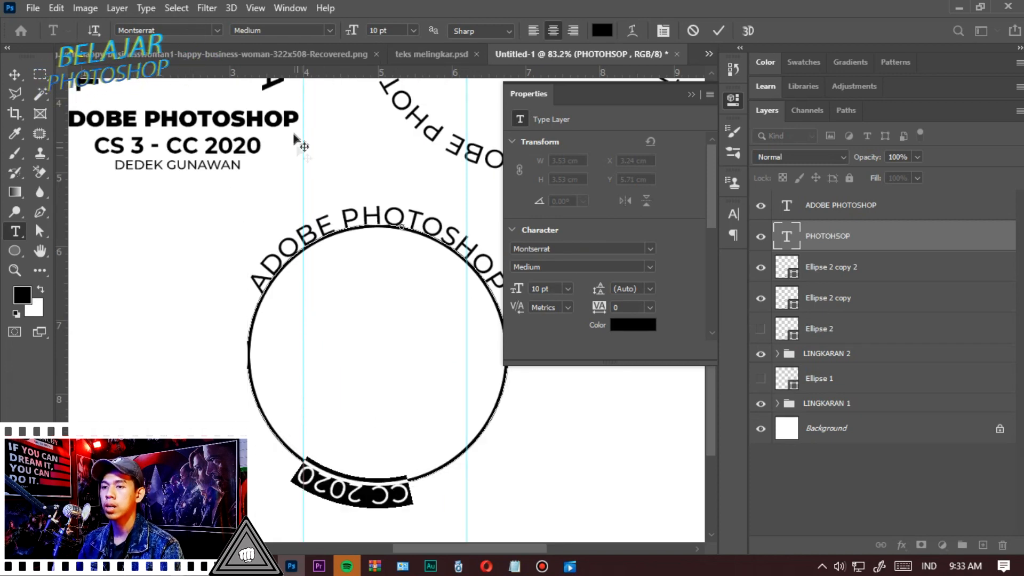
pyautogui.click(328, 30)
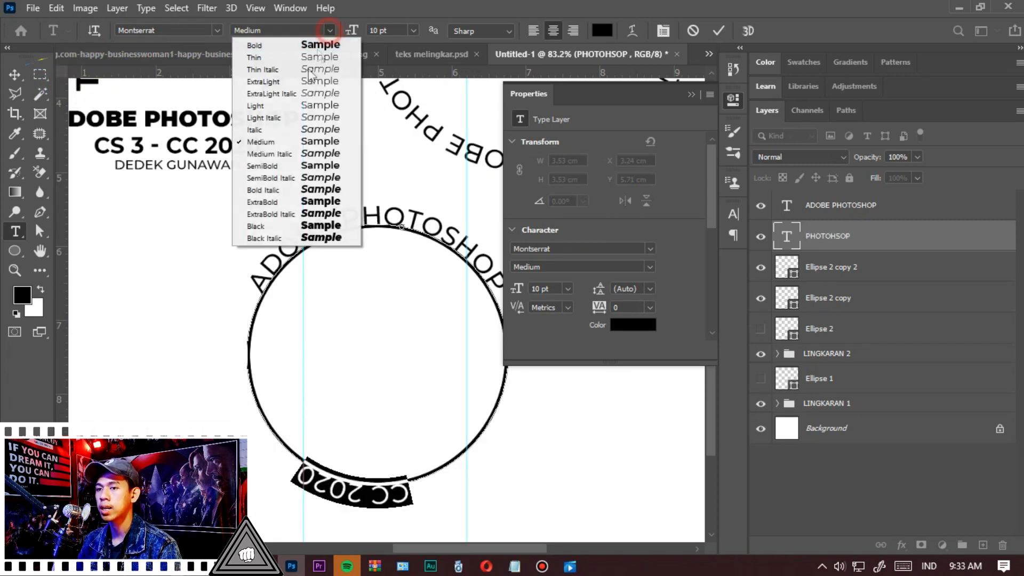
pyautogui.click(309, 226)
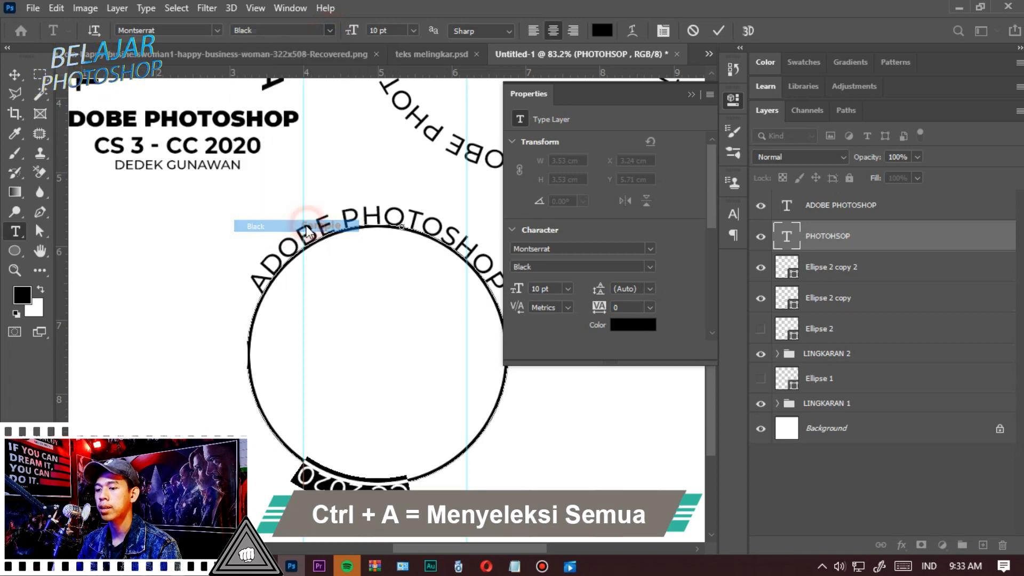
pyautogui.click(664, 31)
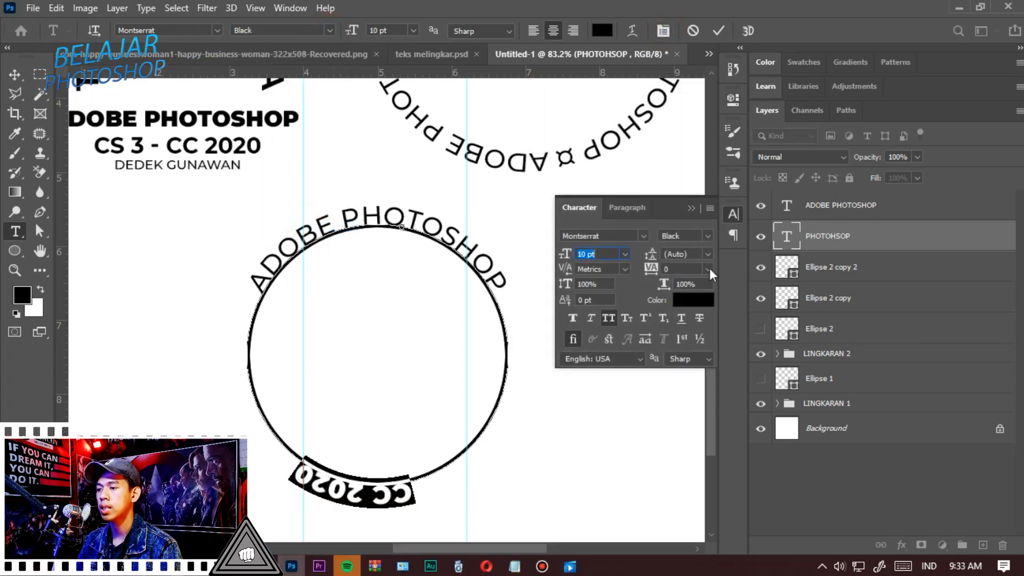
pyautogui.click(709, 267)
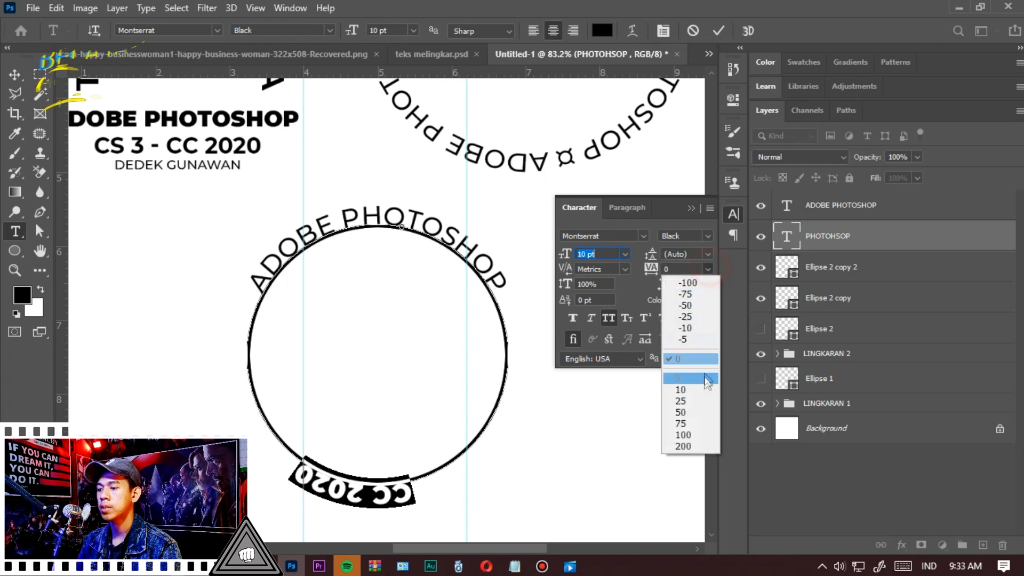
pyautogui.click(693, 412)
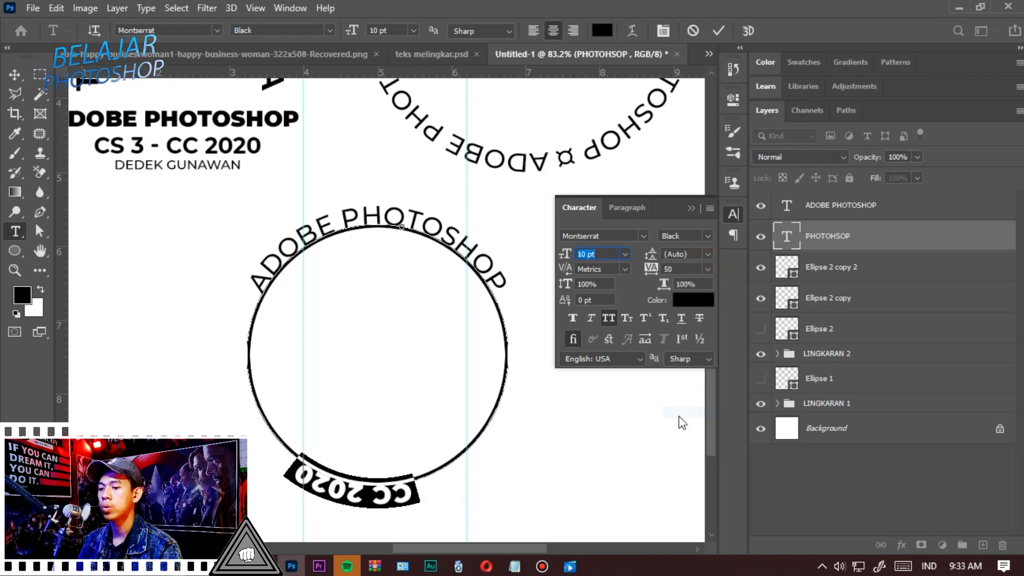
pyautogui.click(718, 31)
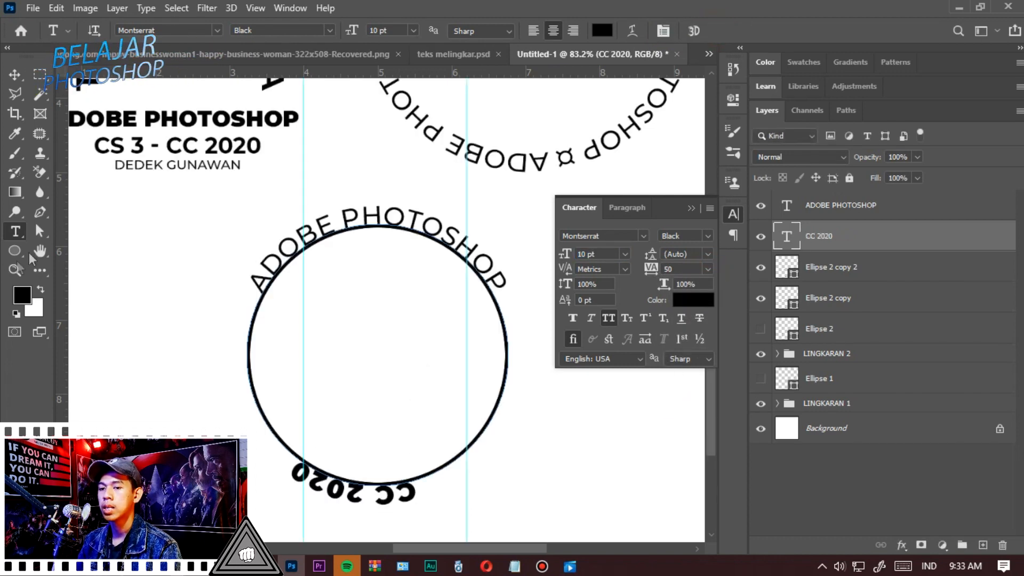
# Flip the CC 2020 text to the inside of its path so it reads upright, centered at the bottom of the circle
pyautogui.click(39, 231)
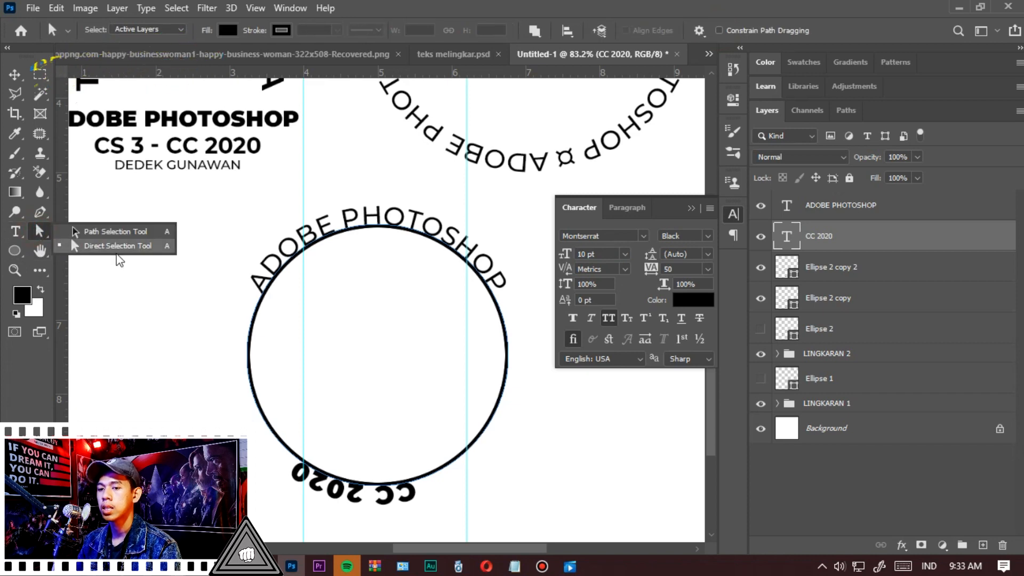
pyautogui.click(115, 246)
pyautogui.moveTo(334, 489); pyautogui.dragTo(376, 448)
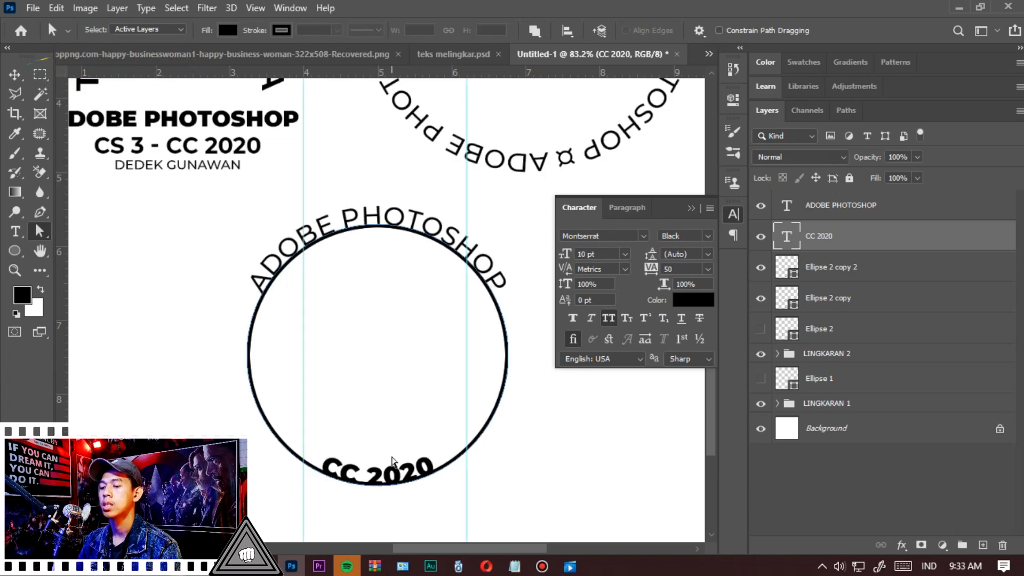
pyautogui.moveTo(379, 450); pyautogui.dragTo(379, 393)
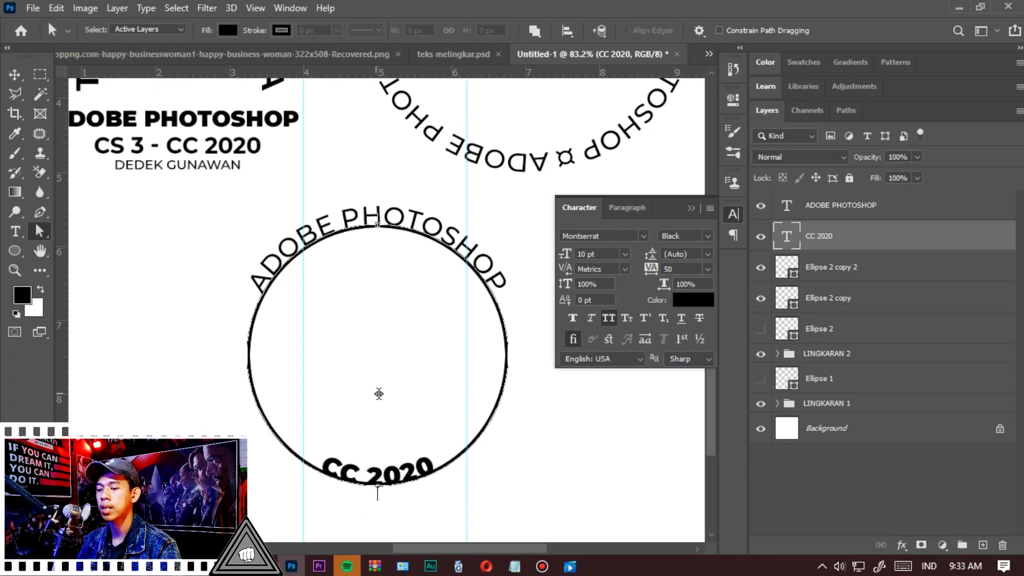
pyautogui.press('v')
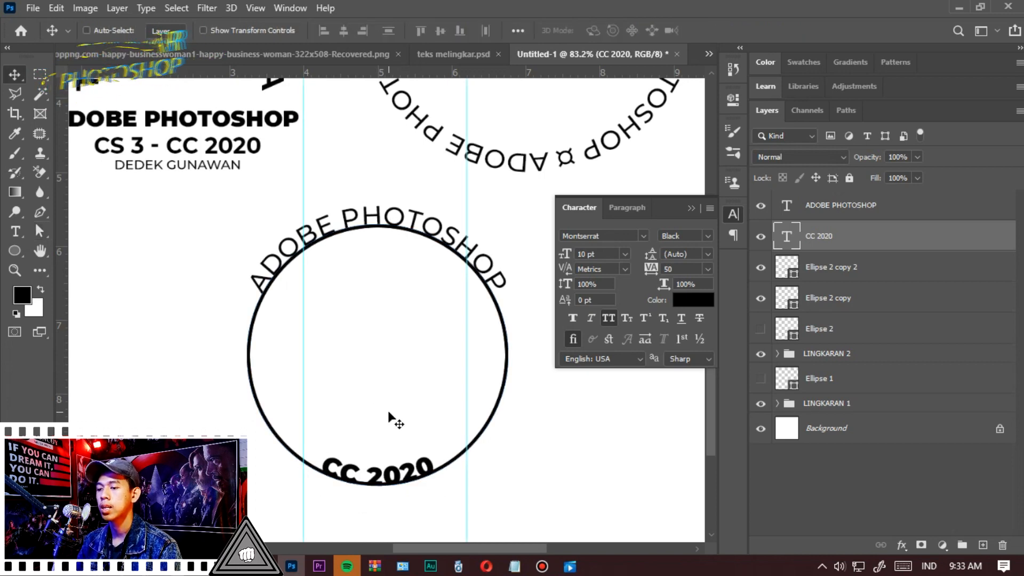
# Show the outer circle layer Ellipse 2 and move the CC 2020 text down onto the bottom of the double ring
pyautogui.scroll(-4, 391, 420)
pyautogui.scroll(3, 437, 436)
pyautogui.scroll(-3, 460, 456)
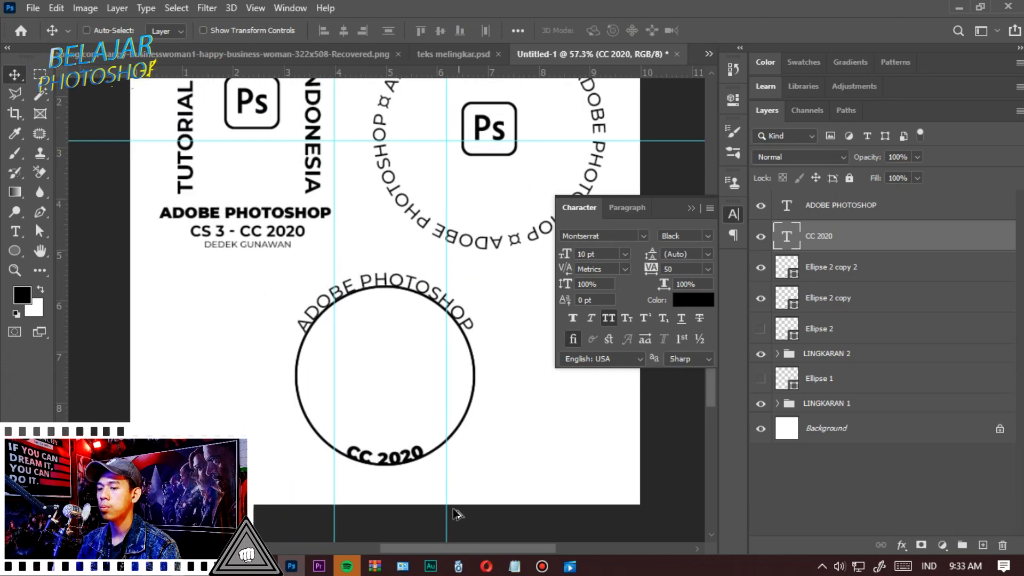
pyautogui.scroll(4, 434, 505)
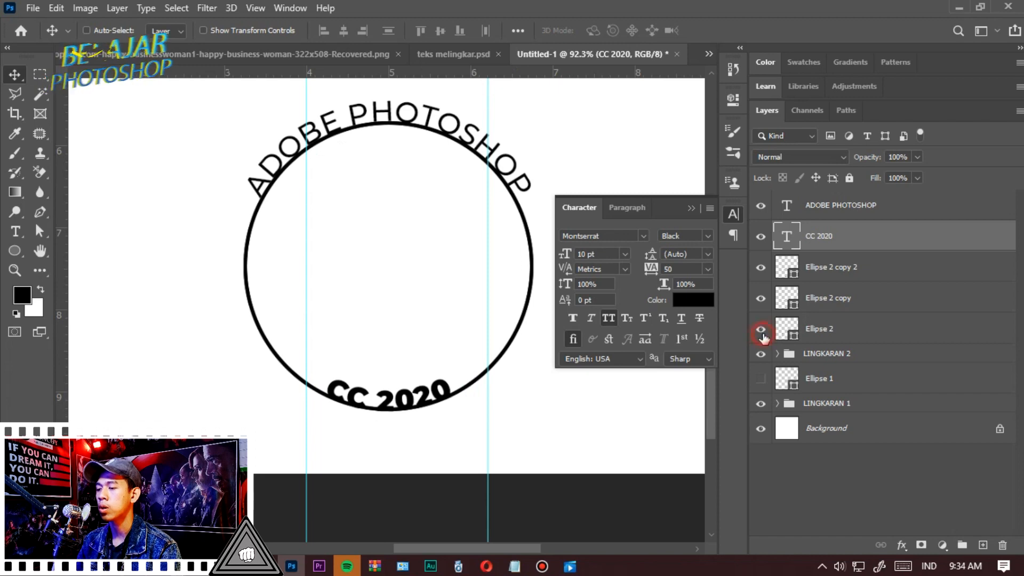
pyautogui.click(760, 329)
pyautogui.scroll(2, 329, 334)
pyautogui.moveTo(391, 352); pyautogui.dragTo(391, 375)
pyautogui.scroll(-2, 375, 386)
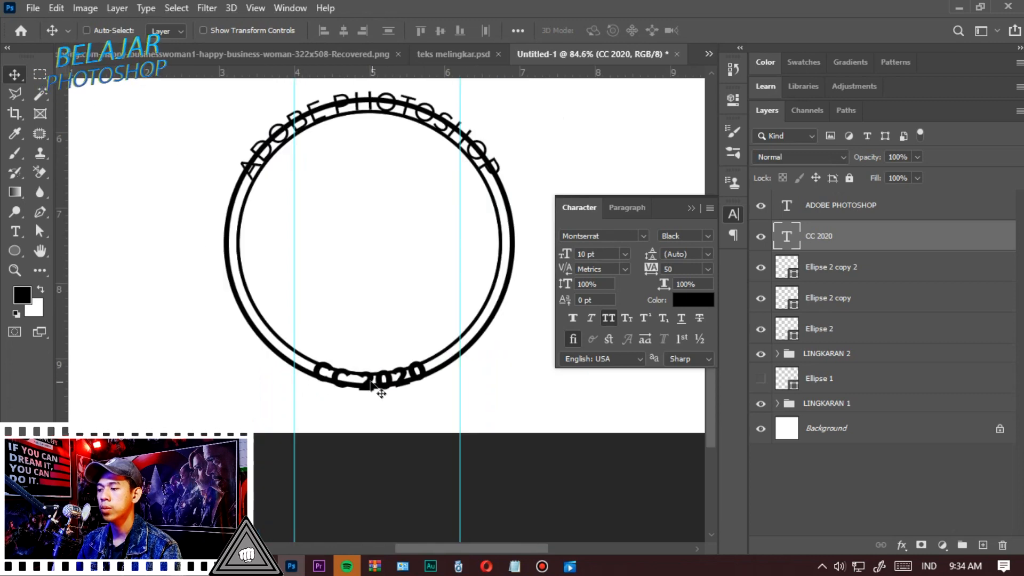
# Try to merge the layers Ellipse 2, Ellipse 2 copy and Ellipse 2 copy 2 into one shape, and undo it
pyautogui.click(913, 276)
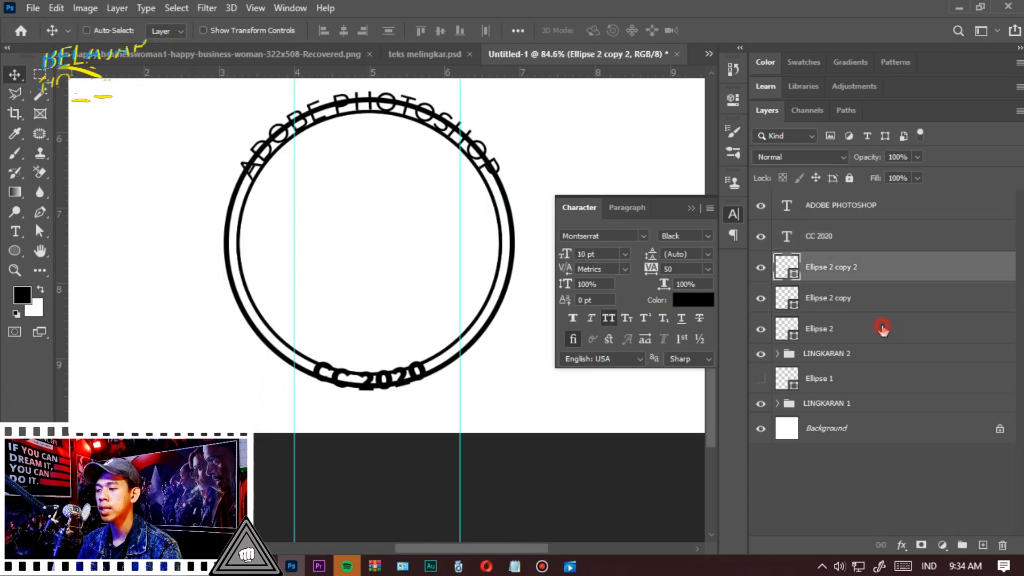
pyautogui.keyDown('shift'); pyautogui.click(879, 328); pyautogui.keyUp('shift')
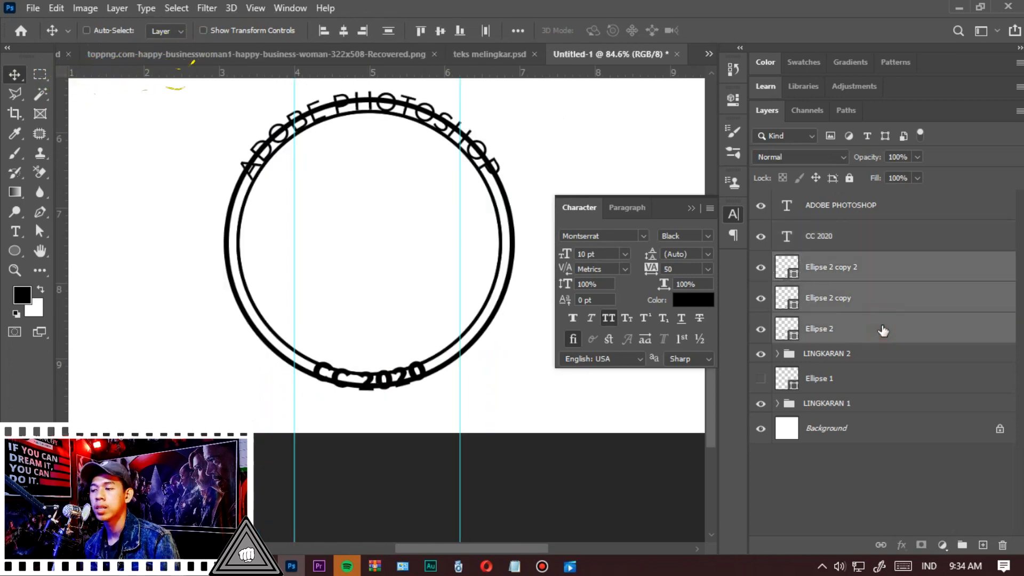
pyautogui.rightClick(882, 326)
pyautogui.click(769, 440)
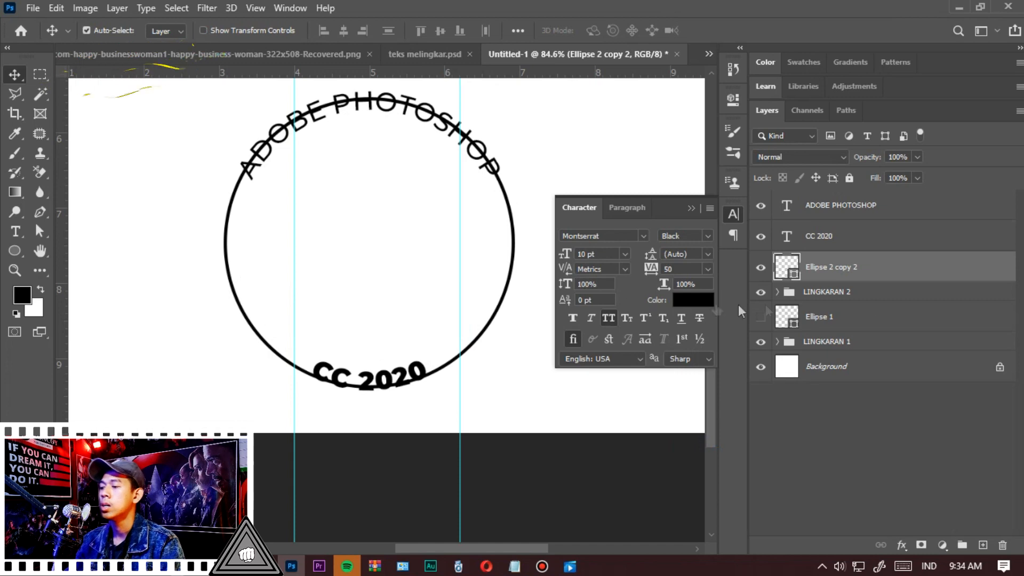
pyautogui.hotkey('ctrl', 'z')
# Convert the layers Ellipse 2, Ellipse 2 copy and Ellipse 2 copy 2 together into one Smart Object
pyautogui.click(875, 270)
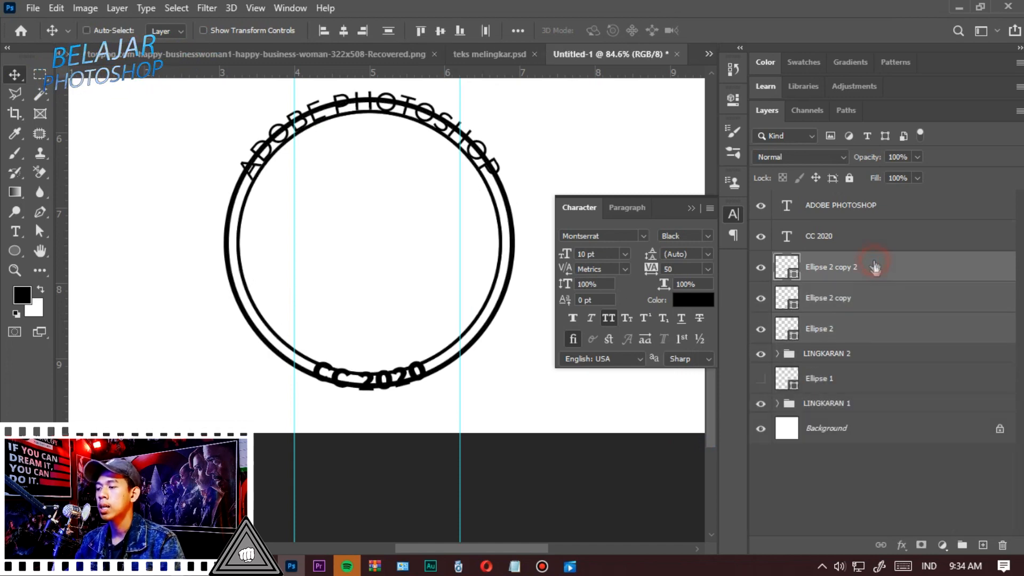
pyautogui.keyDown('shift'); pyautogui.click(857, 339); pyautogui.keyUp('shift')
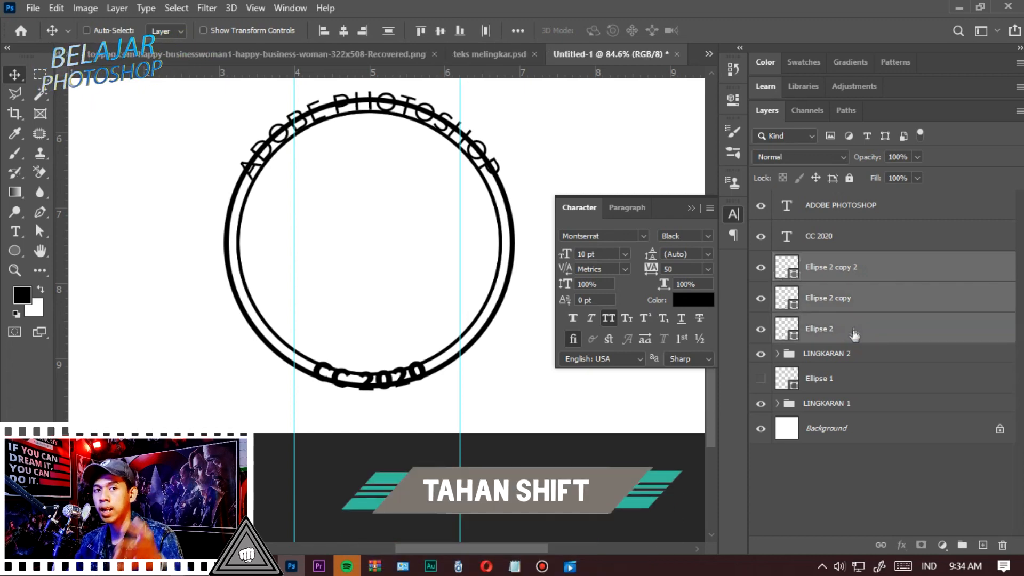
pyautogui.rightClick(855, 331)
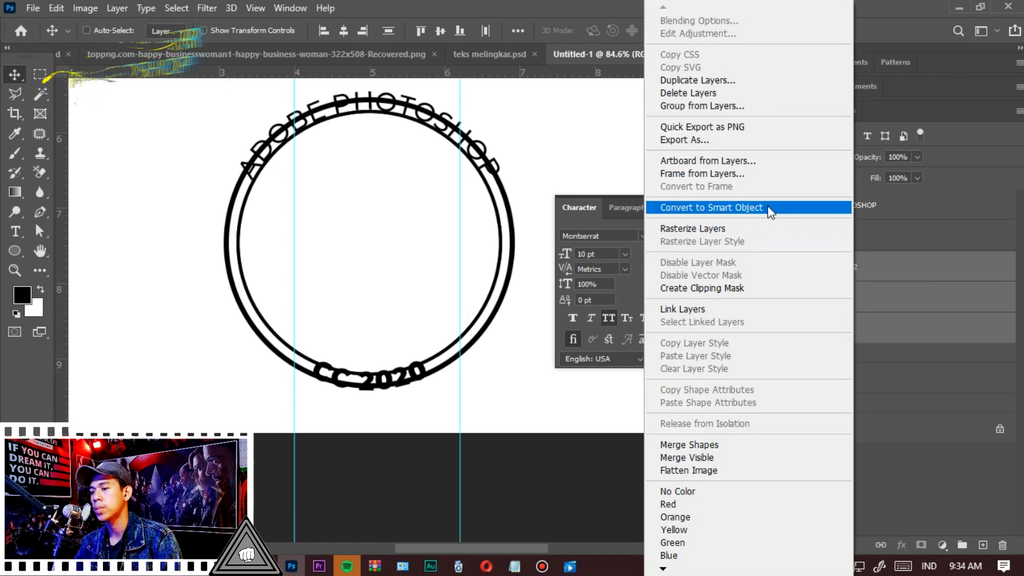
pyautogui.click(768, 206)
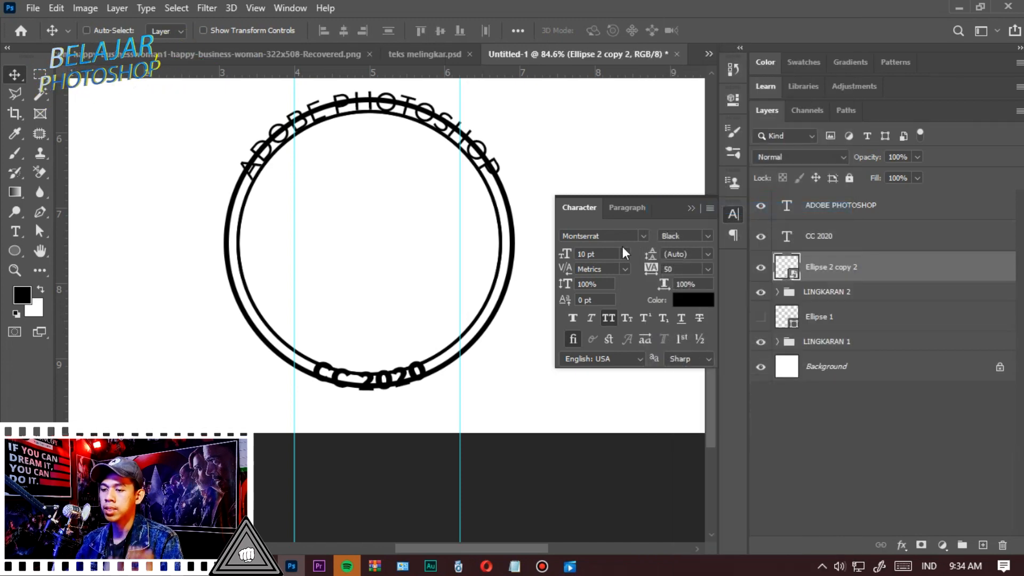
# Mask the double ring with a polygonal lasso selection so its lines are hidden behind the ADOBE PHOTOSHOP and CC 2020 texts
pyautogui.press('l')
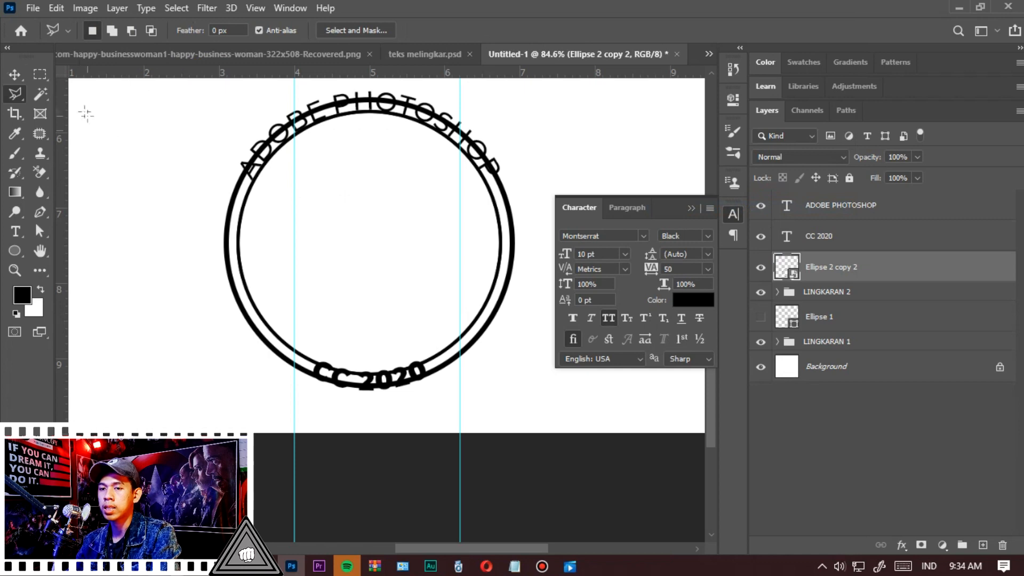
pyautogui.click(14, 101)
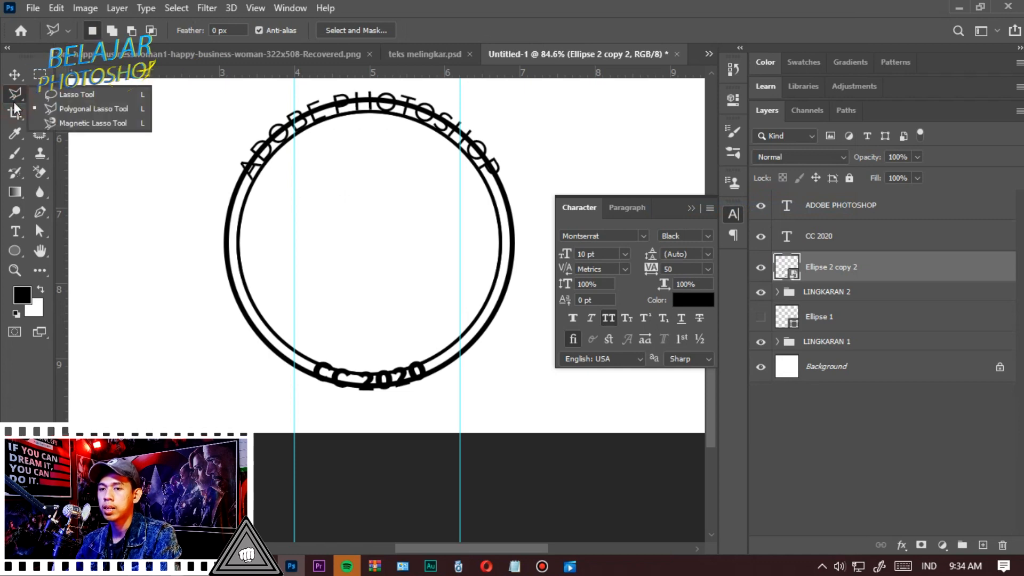
pyautogui.click(63, 108)
pyautogui.click(437, 383)
pyautogui.click(419, 336)
pyautogui.click(319, 350)
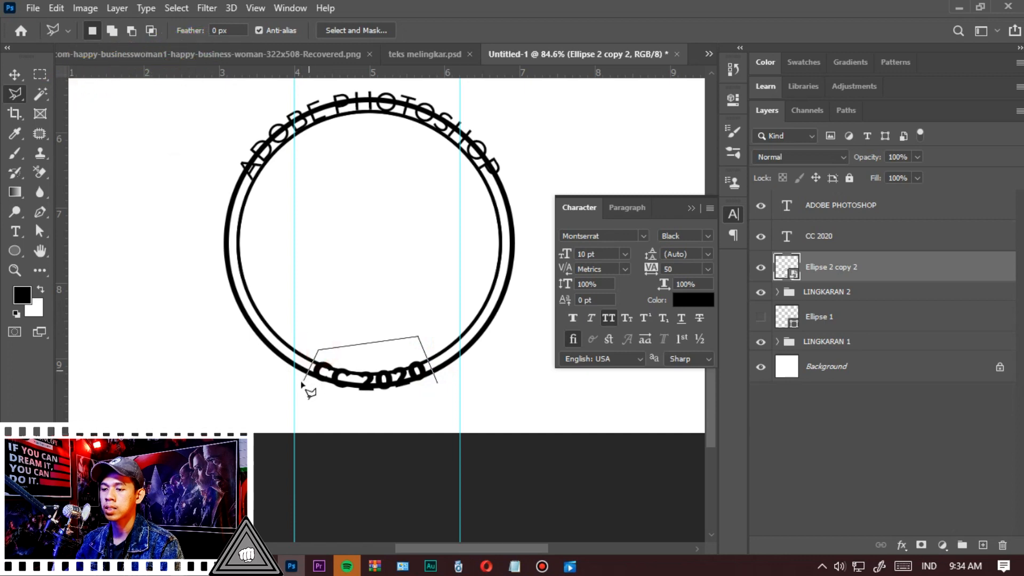
pyautogui.click(199, 298)
pyautogui.click(191, 211)
pyautogui.click(222, 167)
pyautogui.click(267, 198)
pyautogui.click(479, 181)
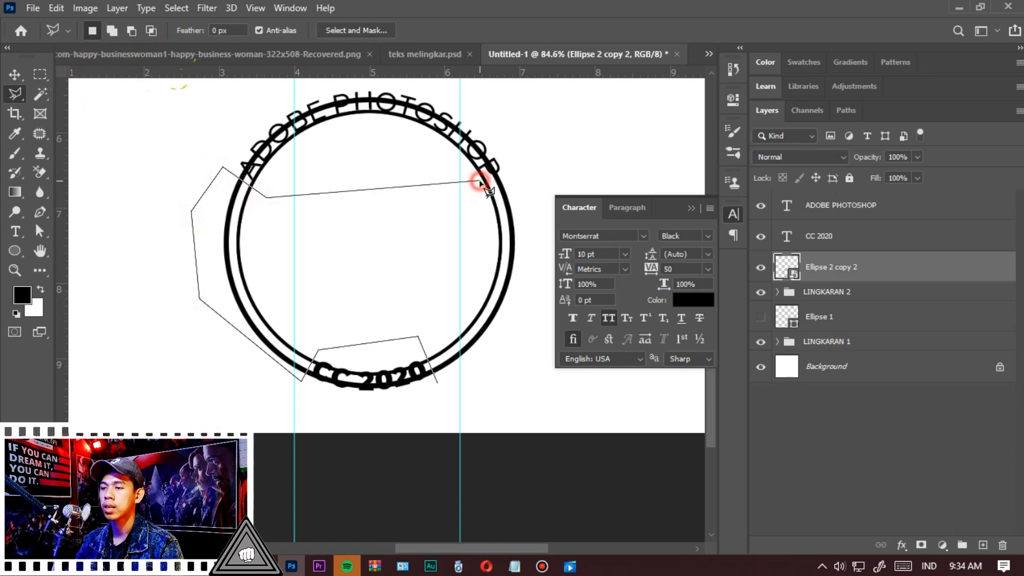
pyautogui.click(528, 397)
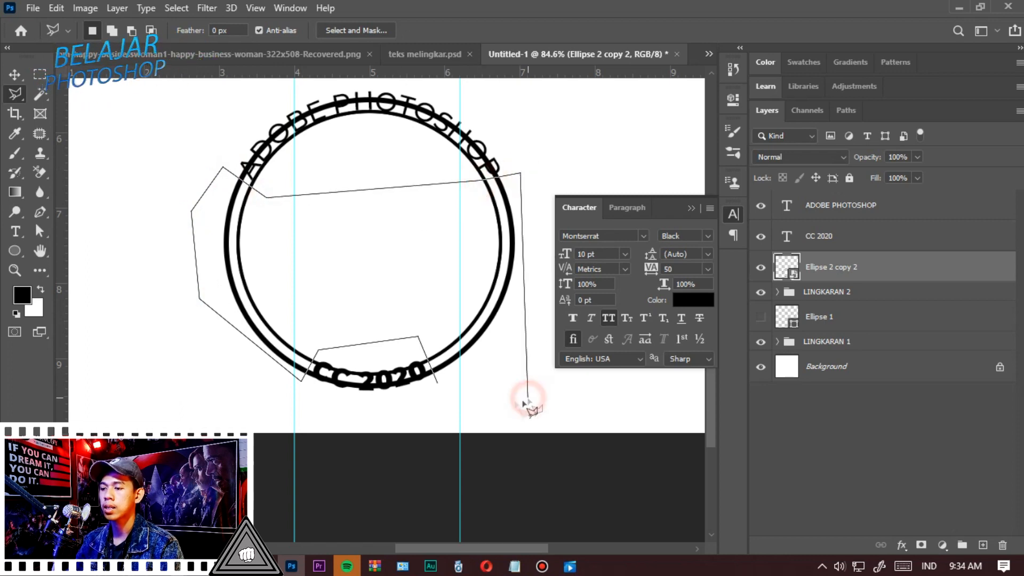
pyautogui.doubleClick(462, 399)
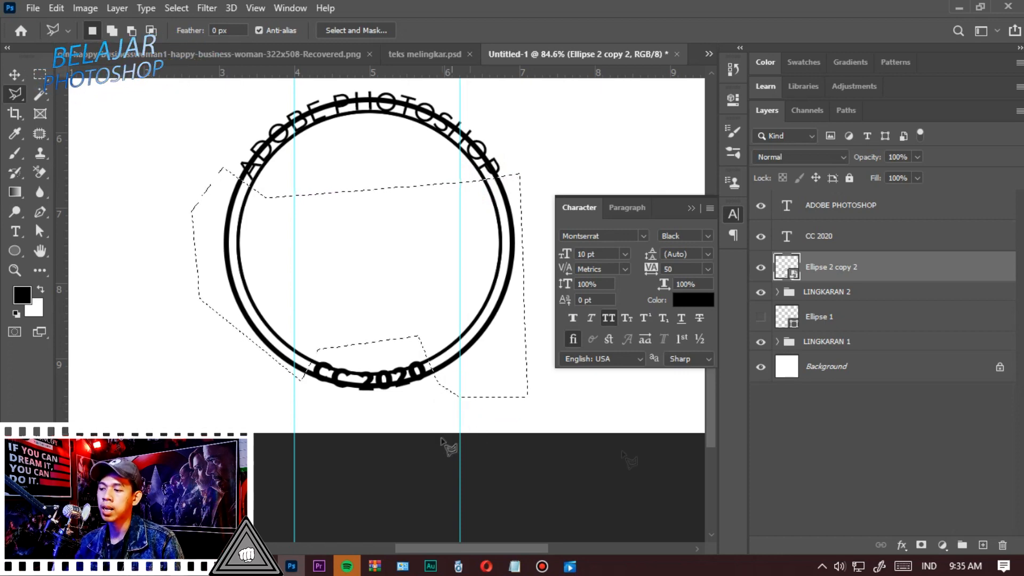
pyautogui.keyDown('alt'); pyautogui.click(923, 543); pyautogui.keyUp('alt')
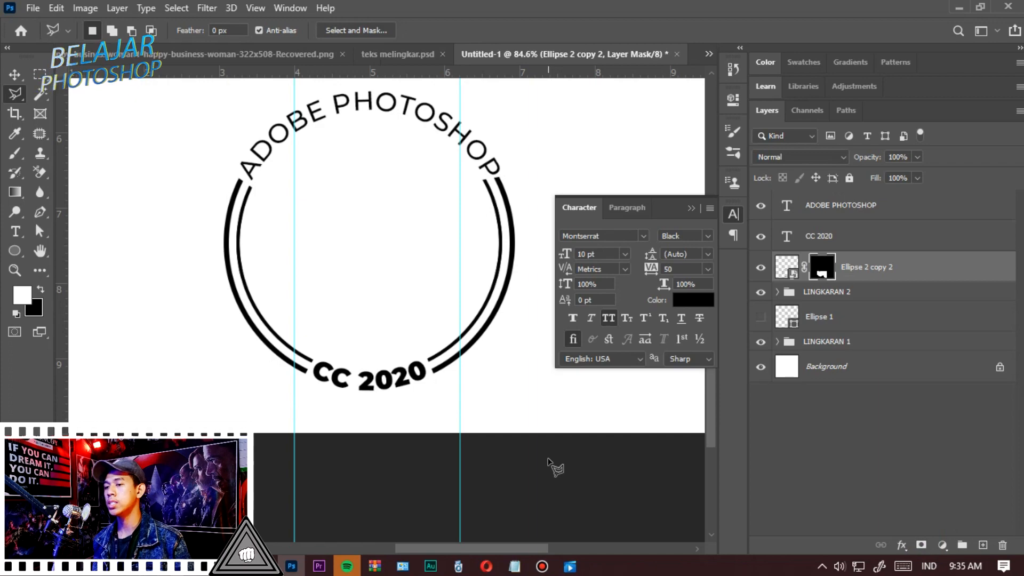
# Duplicate the second badge's Ps logo, Adobe_Photoshop_2020 copy, into the center of the third badge's ring
pyautogui.scroll(-5, 456, 419)
pyautogui.press('v')
pyautogui.scroll(6, 446, 237)
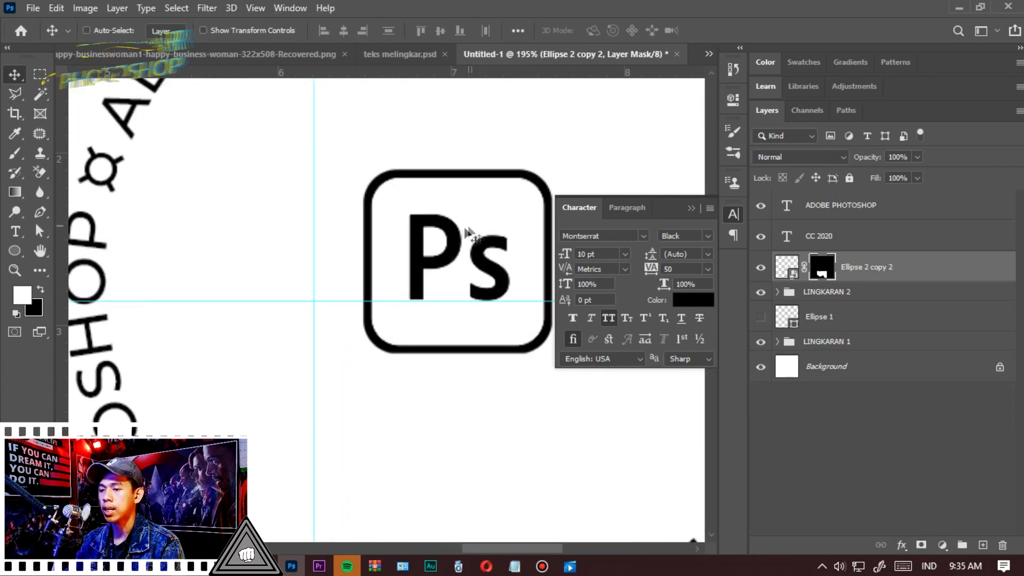
pyautogui.rightClick(448, 234)
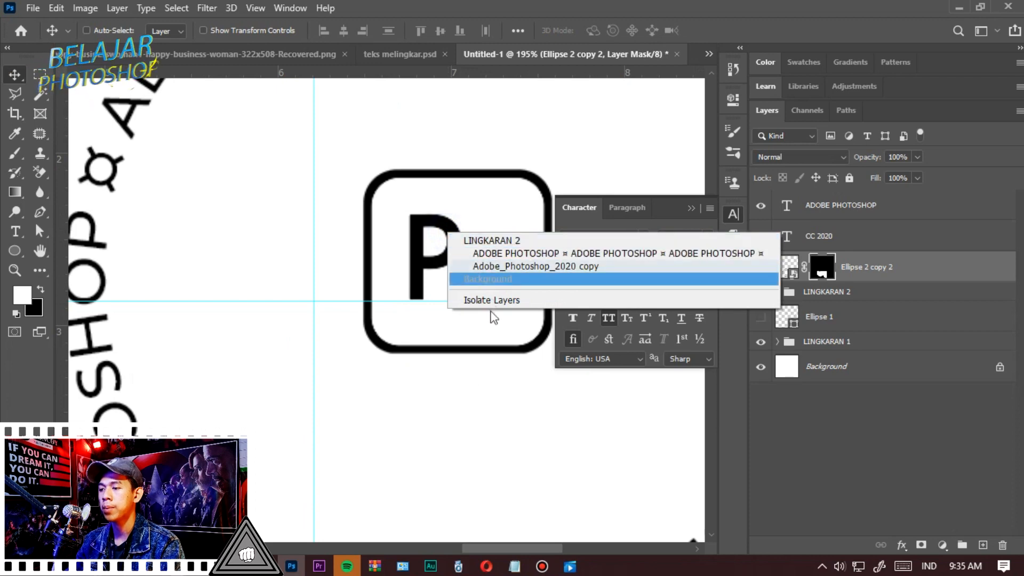
pyautogui.click(501, 266)
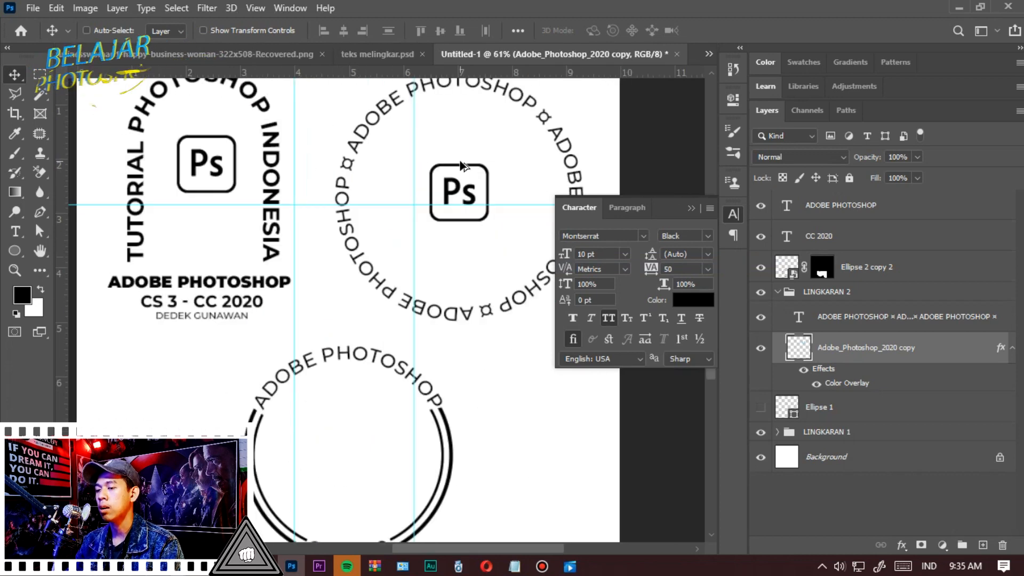
pyautogui.moveTo(467, 193); pyautogui.dragTo(354, 453)
pyautogui.scroll(-3, 373, 427)
pyautogui.scroll(5, 442, 407)
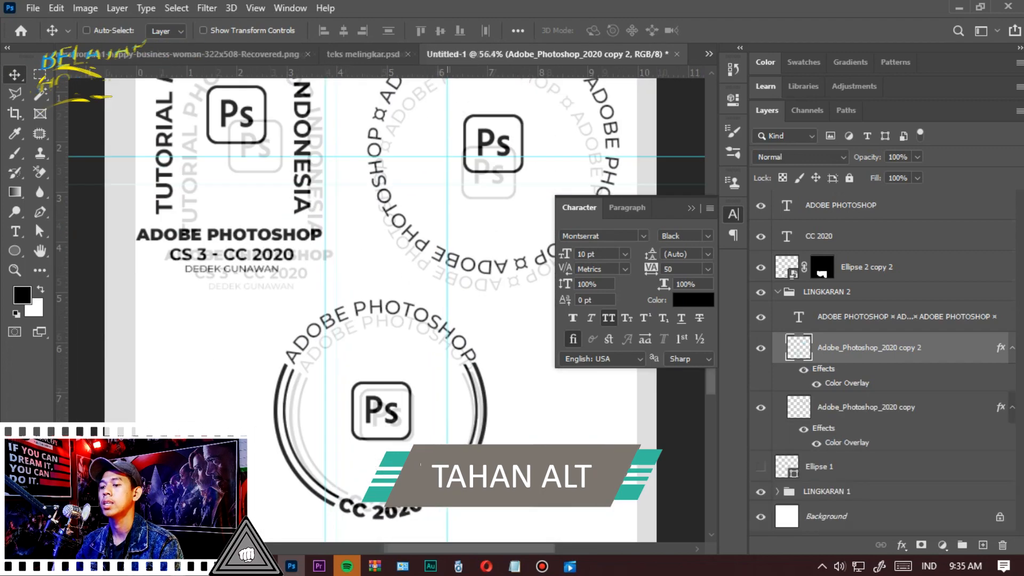
# Try to shift the copied Ps logo slightly inside the third badge, and undo the move
pyautogui.scroll(-1, 442, 408)
pyautogui.scroll(3, 441, 411)
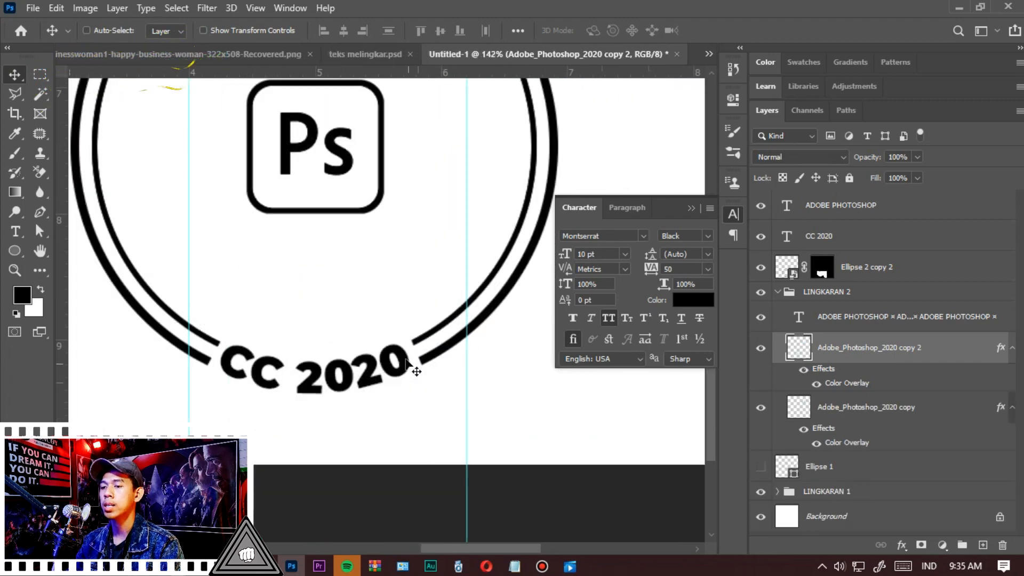
pyautogui.moveTo(359, 254); pyautogui.dragTo(378, 245)
pyautogui.hotkey('ctrl', 'z')
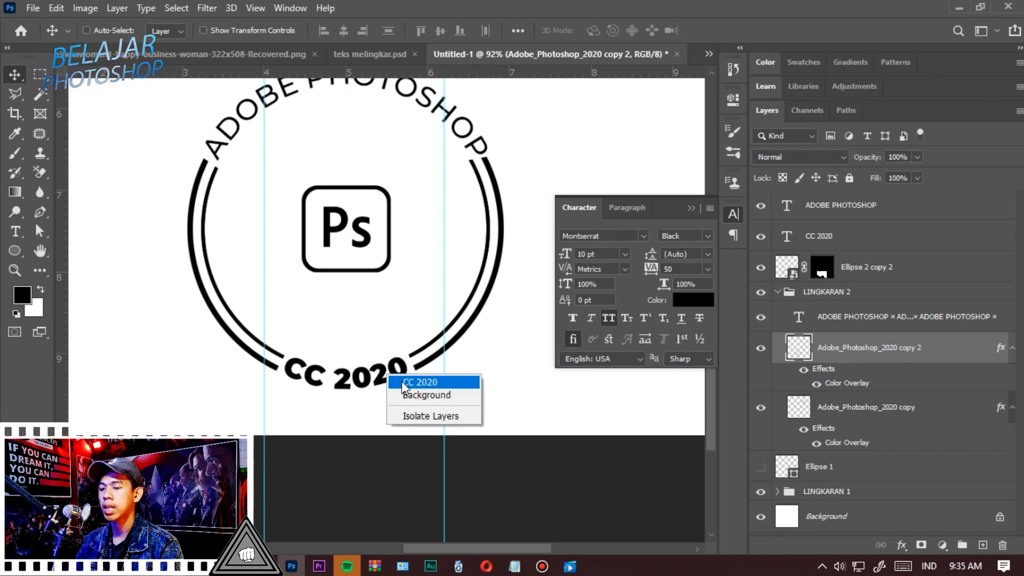
# Align the third badge's Ps logo, CC 2020 text, masked double ring and ADOBE PHOTOSHOP text together by their horizontal centers
pyautogui.click(401, 382)
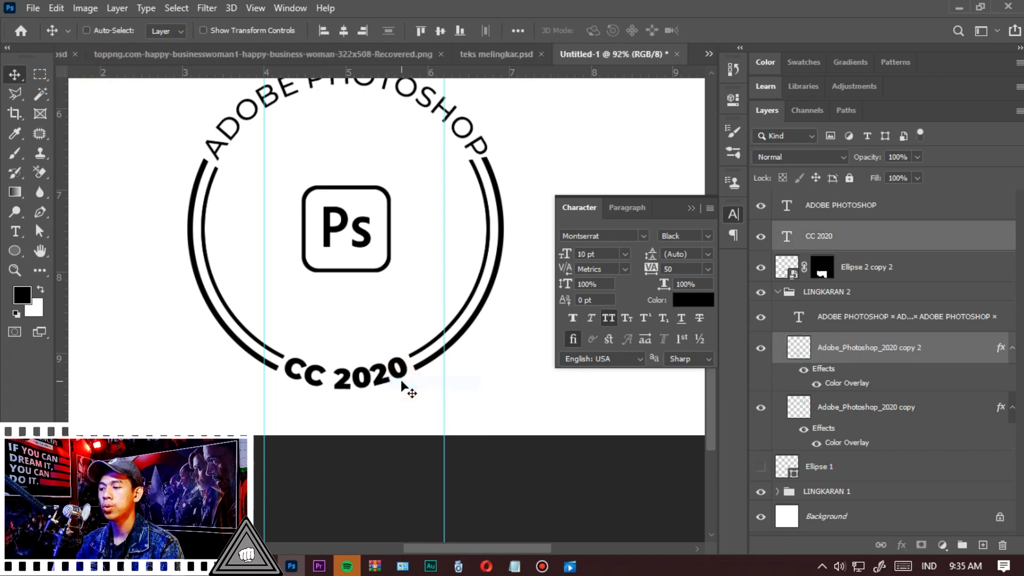
pyautogui.rightClick(446, 347)
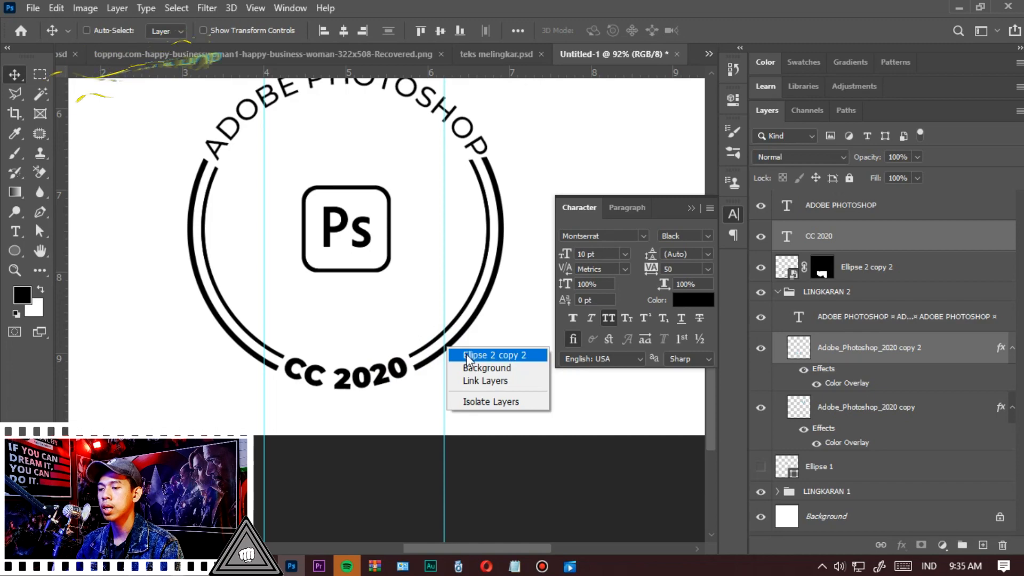
pyautogui.keyDown('shift'); pyautogui.click(467, 357); pyautogui.keyUp('shift')
pyautogui.scroll(-3, 449, 381)
pyautogui.scroll(4, 426, 162)
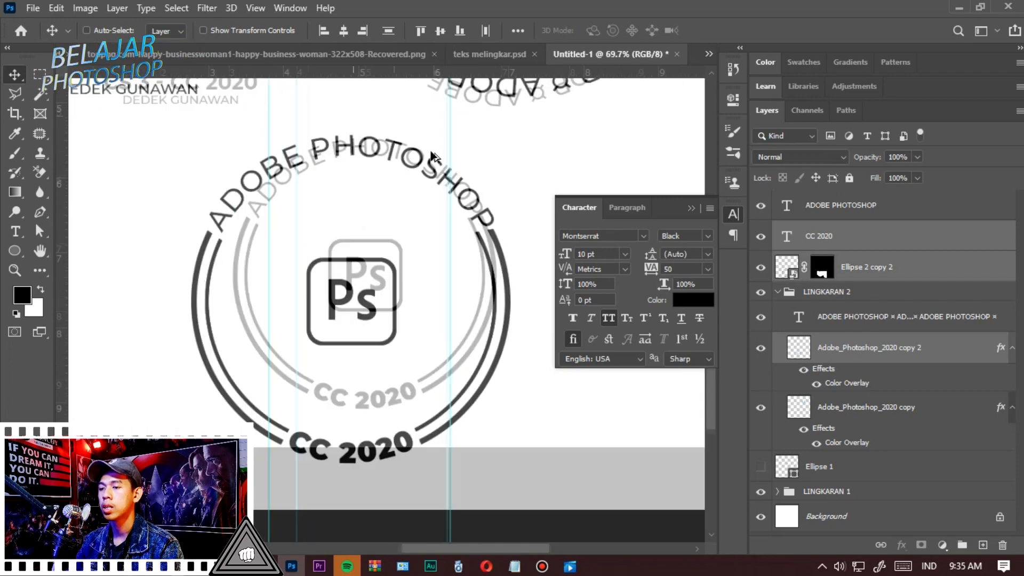
pyautogui.rightClick(420, 164)
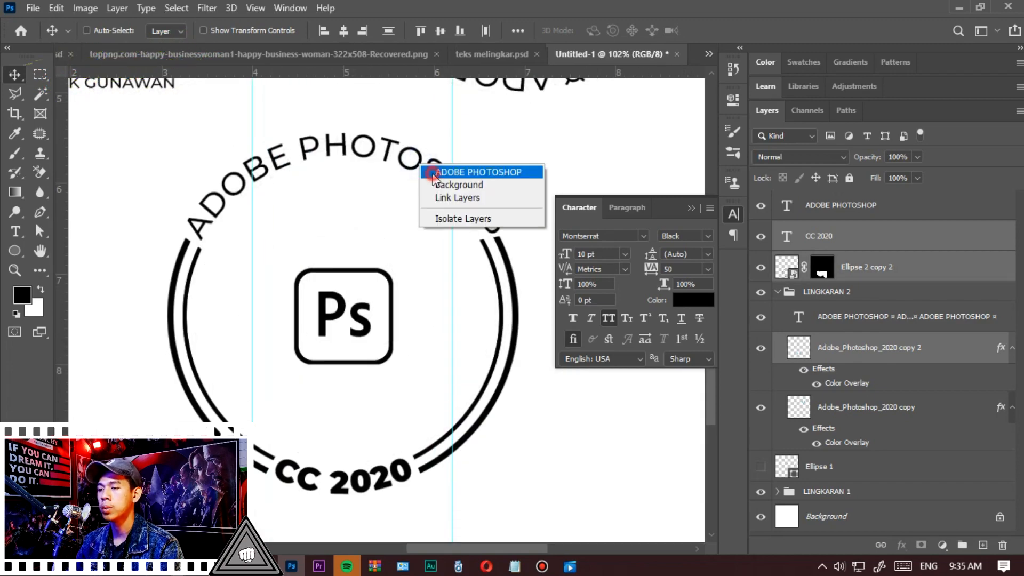
pyautogui.keyDown('shift'); pyautogui.click(433, 175); pyautogui.keyUp('shift')
pyautogui.scroll(-3, 438, 274)
pyautogui.moveTo(391, 298); pyautogui.dragTo(429, 280)
pyautogui.hotkey('ctrl', 'z')
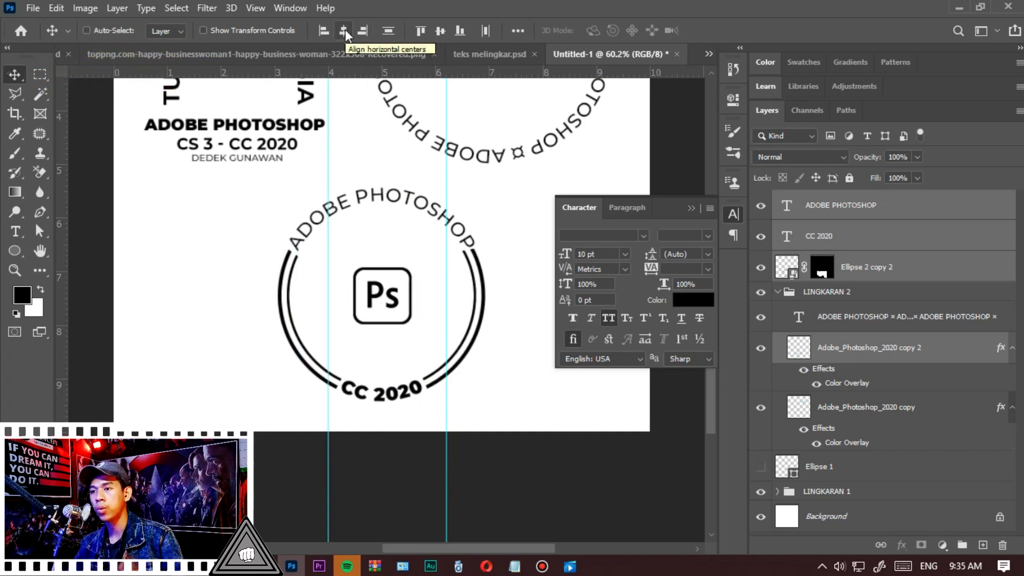
pyautogui.click(345, 29)
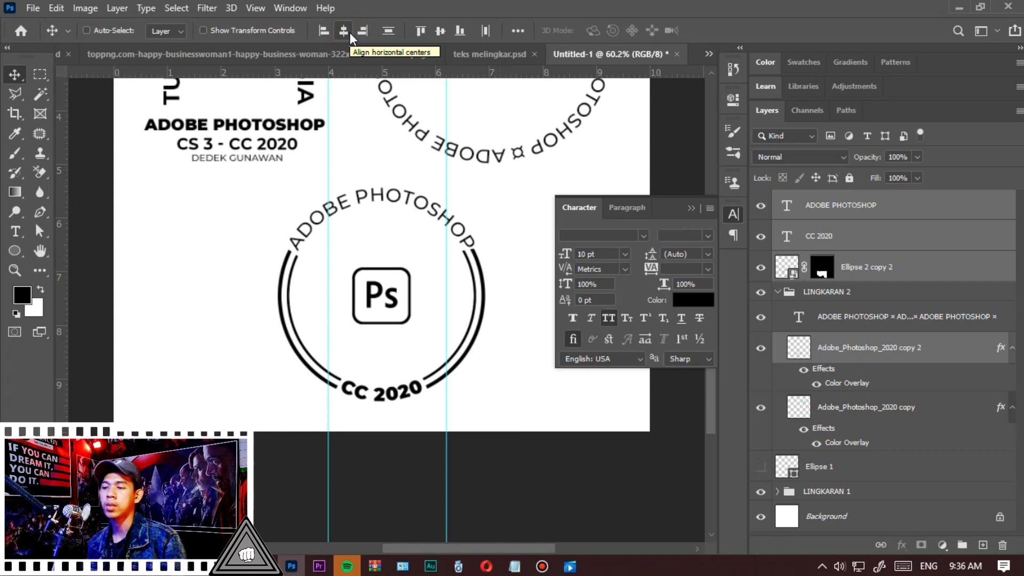
# Group the third badge's four selected layers, collapse the LINGKARAN 2 group, and name the new group LINGKARAN 3
pyautogui.hotkey('ctrl', 'g')
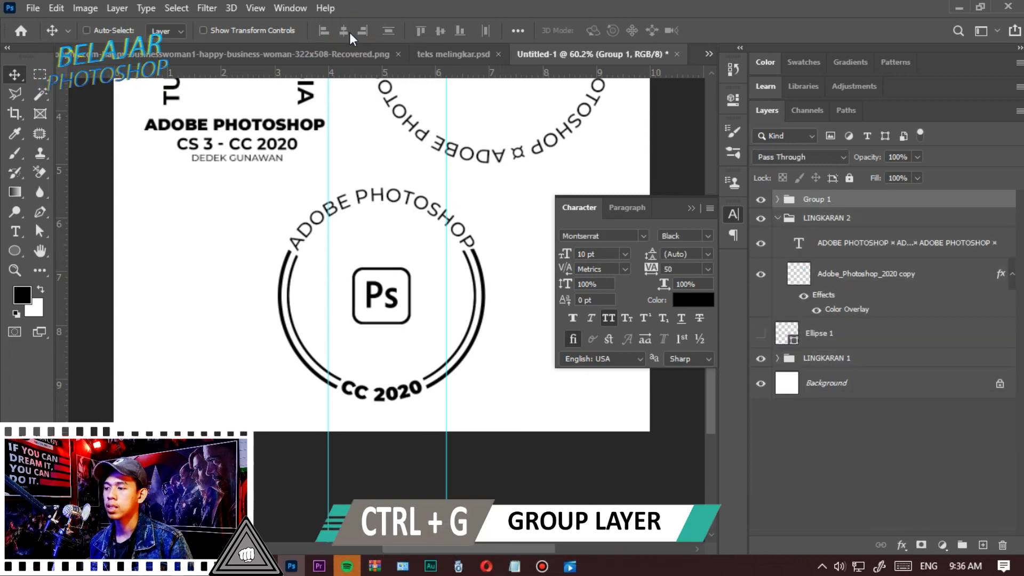
pyautogui.click(779, 219)
pyautogui.doubleClick(821, 199)
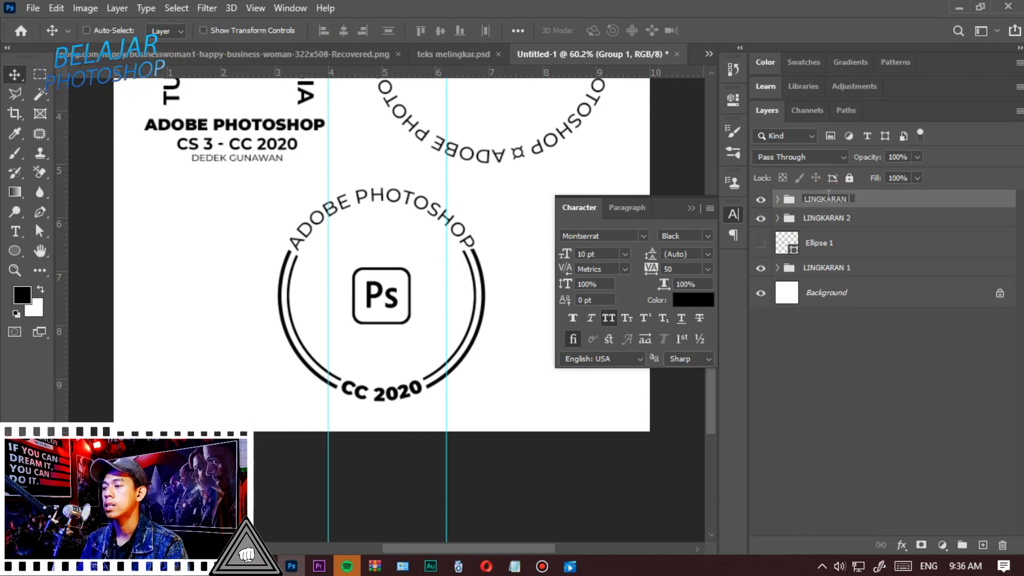
pyautogui.press('Return')
pyautogui.scroll(-3, 410, 396)
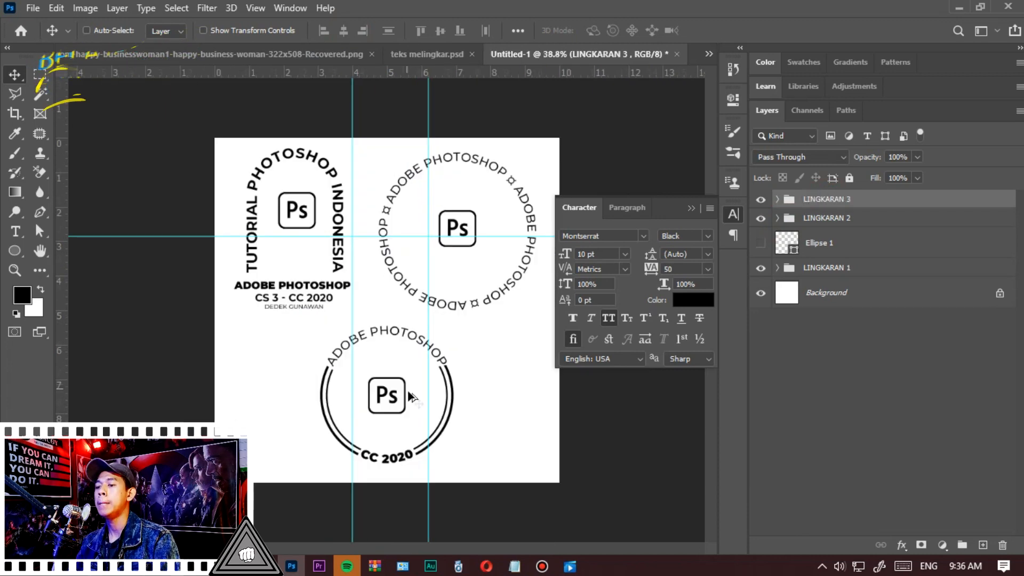